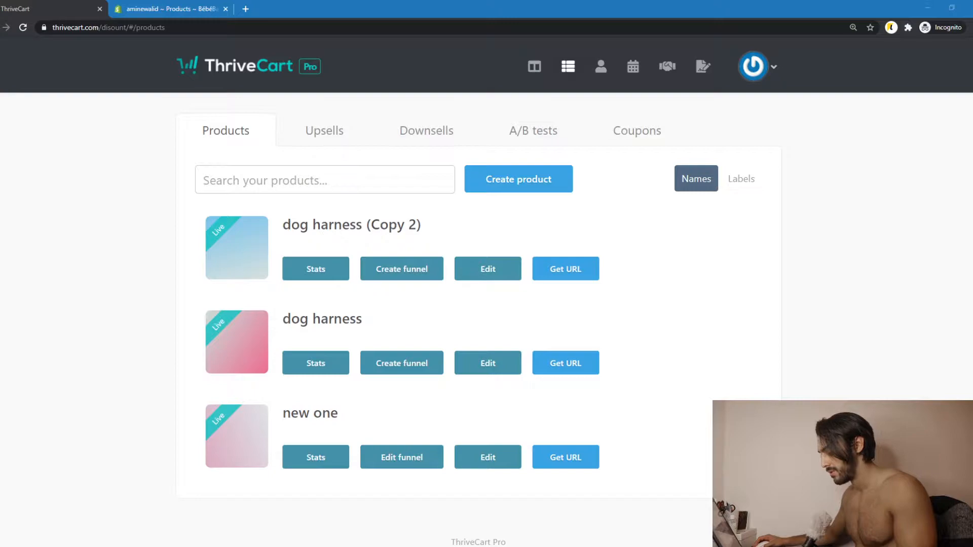
Step: Review the BébéBag product's title, description and media in the Shopify admin
left_click(353, 516)
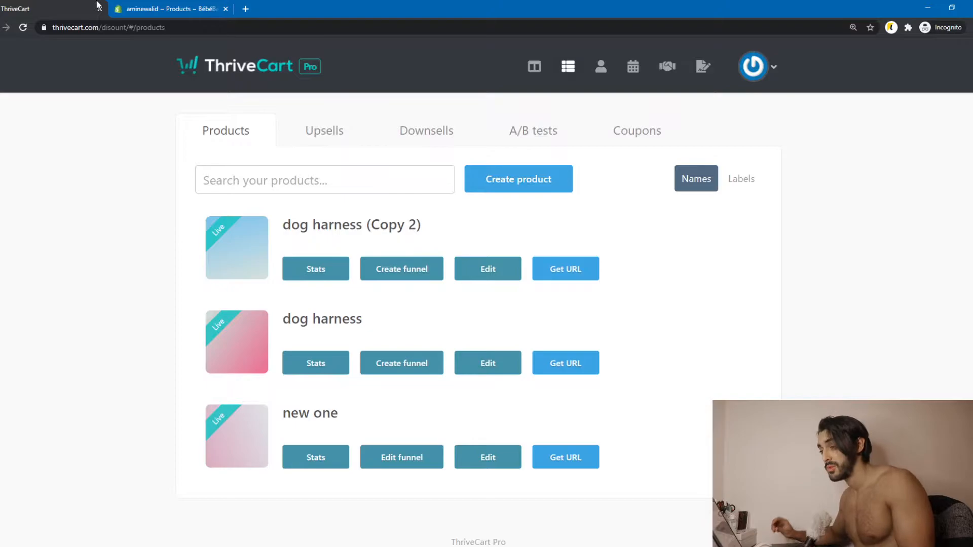
left_click(217, 5)
scroll(161, 313, "up", 15)
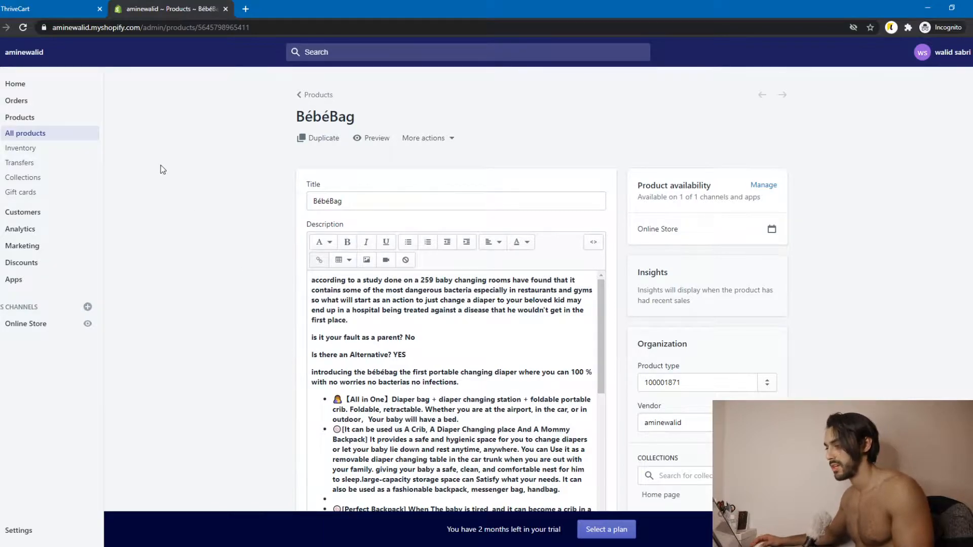
left_click(31, 7)
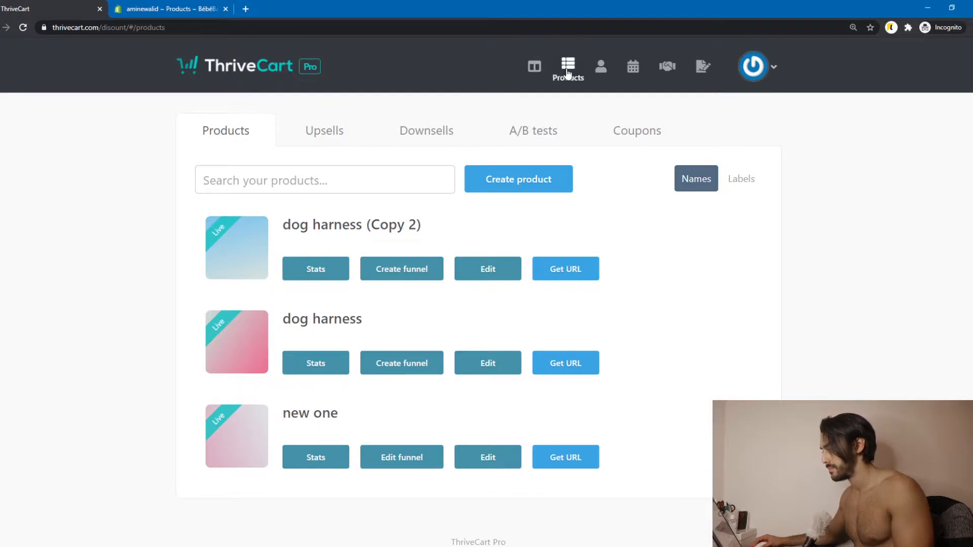
left_click(143, 9)
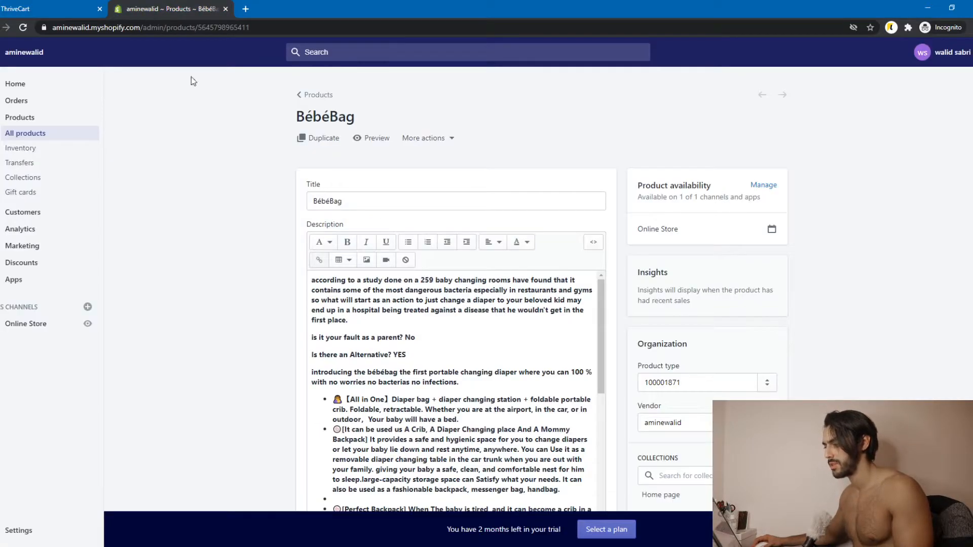
scroll(254, 240, "down", 4)
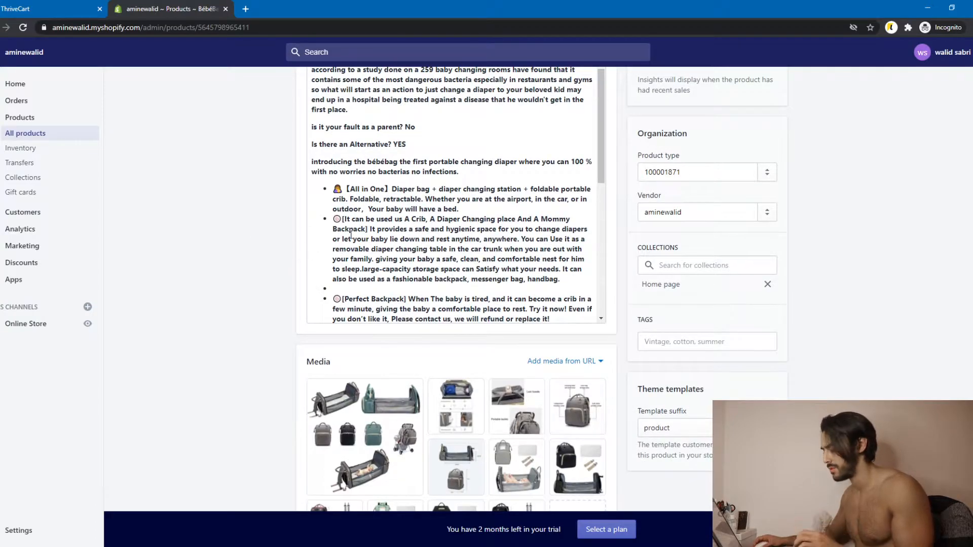
scroll(234, 223, "up", 2)
scroll(433, 262, "down", 5)
scroll(433, 262, "up", 3)
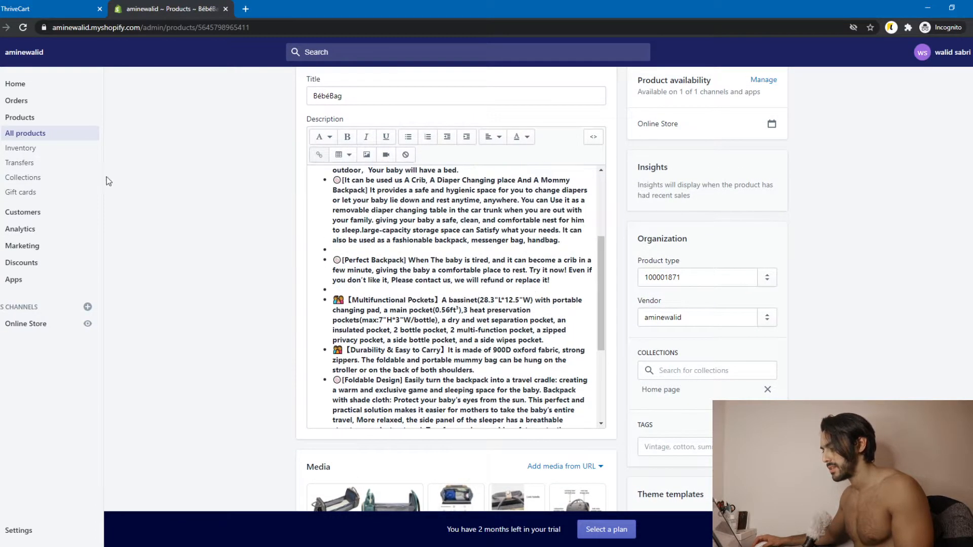
scroll(276, 140, "up", 2)
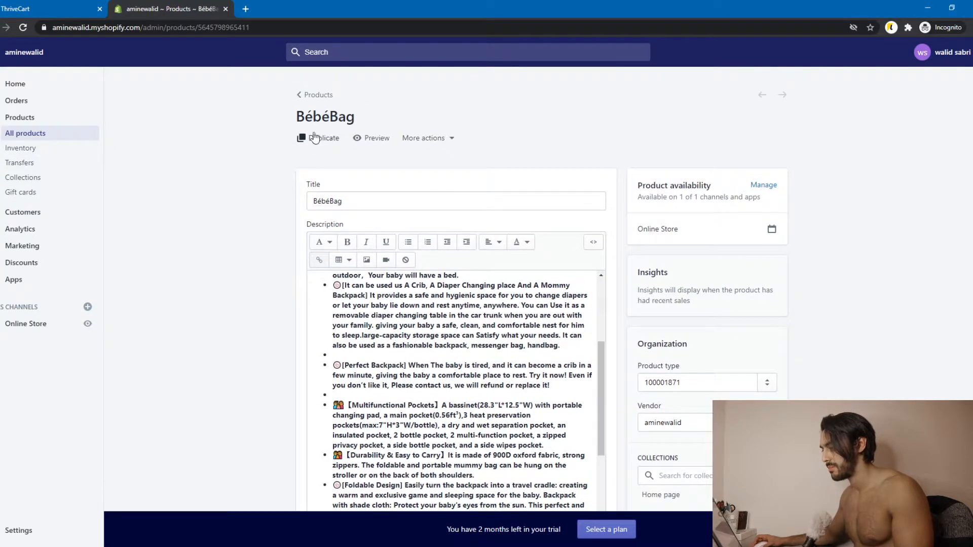
Step: Preview the BébéBag product page in the store and examine the checkout form embedded below its description
left_click(357, 140)
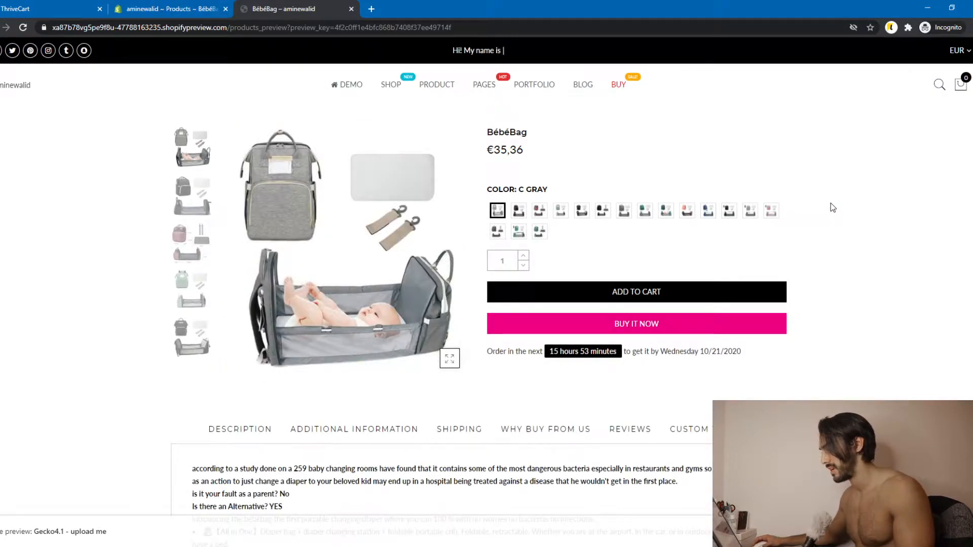
scroll(827, 207, "down", 15)
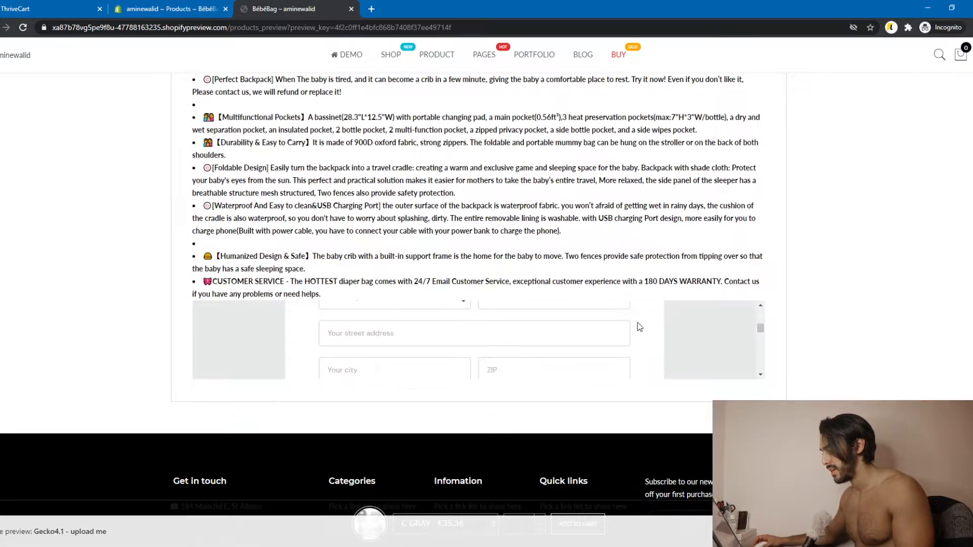
scroll(634, 322, "up", 3)
scroll(623, 324, "down", 2)
scroll(568, 325, "up", 4)
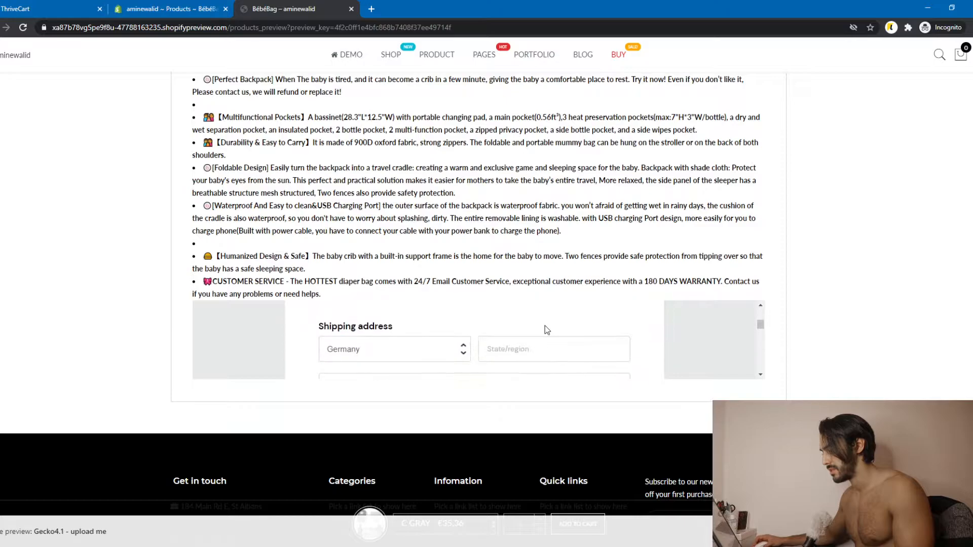
scroll(453, 288, "up", 15)
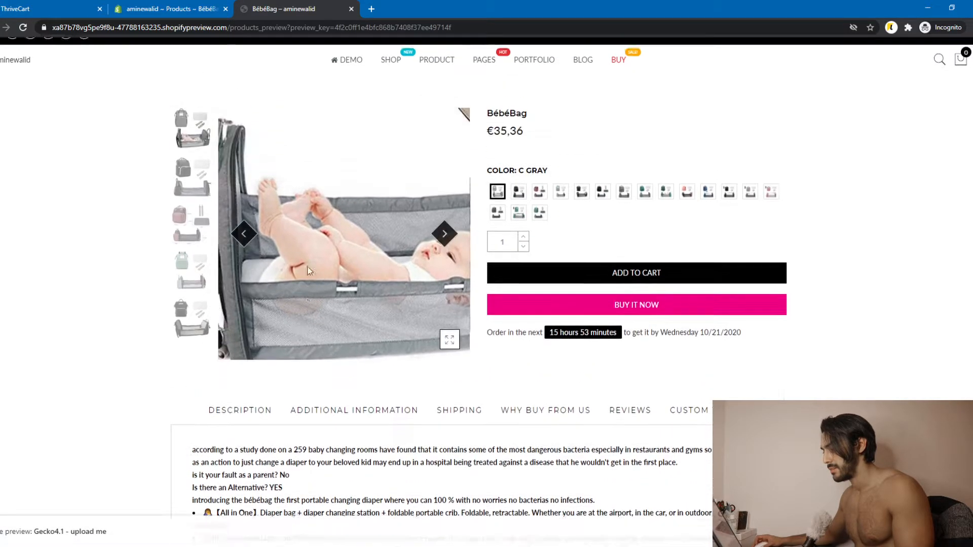
Step: Examine the information sections and purchase options of the BébéBag store page and compare them with the Shopify product editor
scroll(629, 213, "down", 5)
scroll(330, 199, "up", 1)
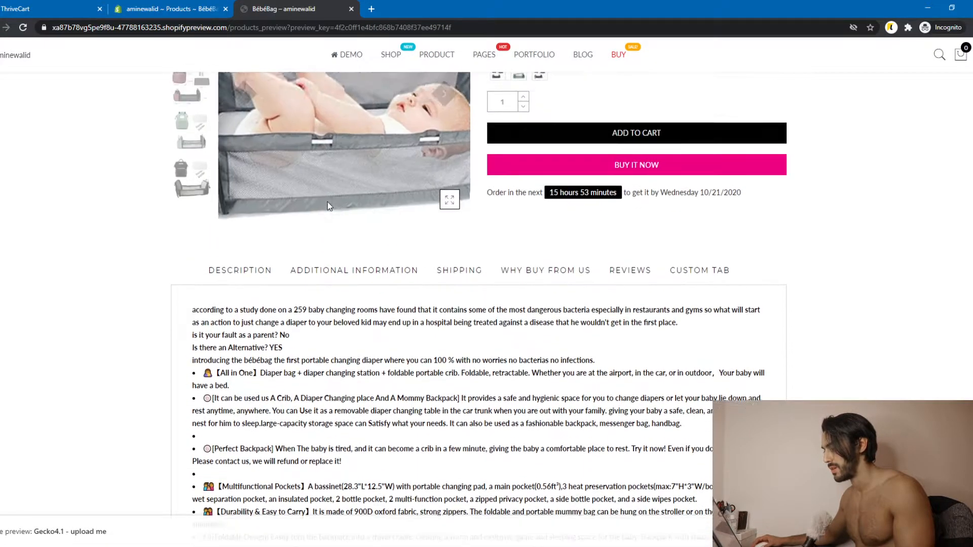
left_click(304, 273)
left_click(466, 274)
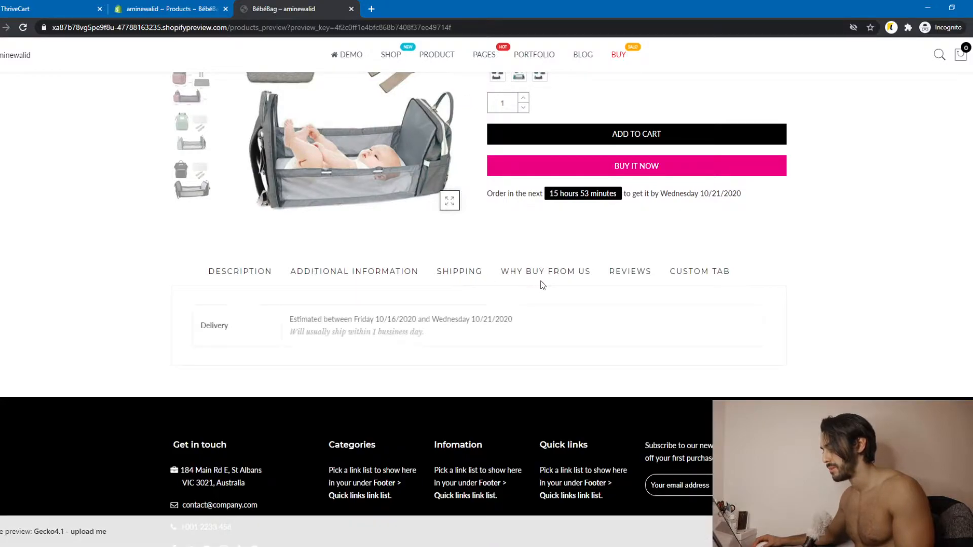
left_click(646, 274)
scroll(659, 265, "up", 4)
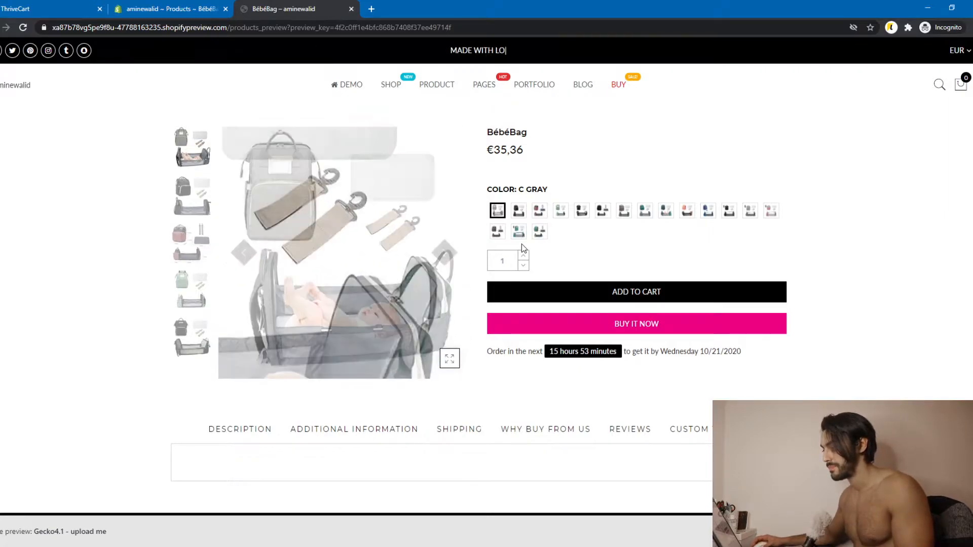
scroll(461, 246, "down", 4)
scroll(461, 246, "up", 3)
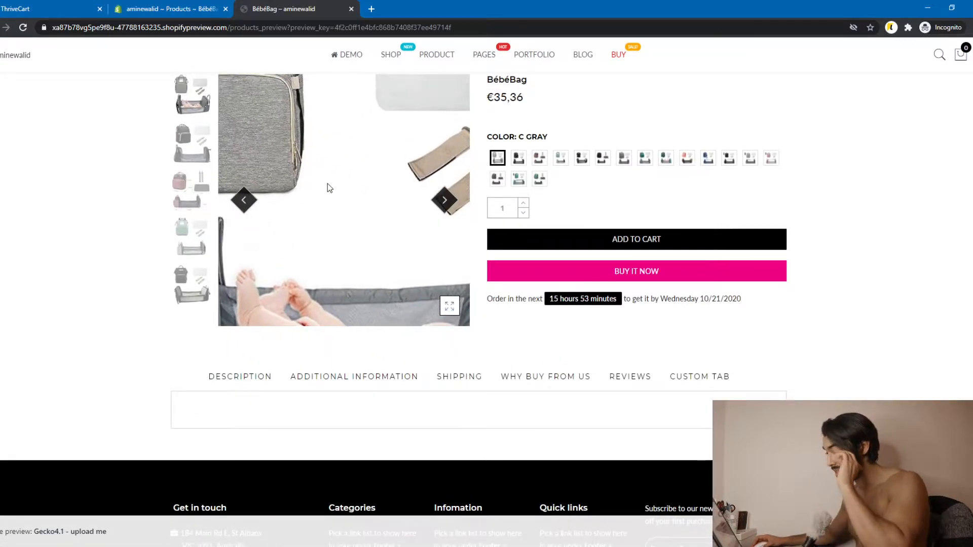
left_click(167, 9)
scroll(662, 120, "down", 4)
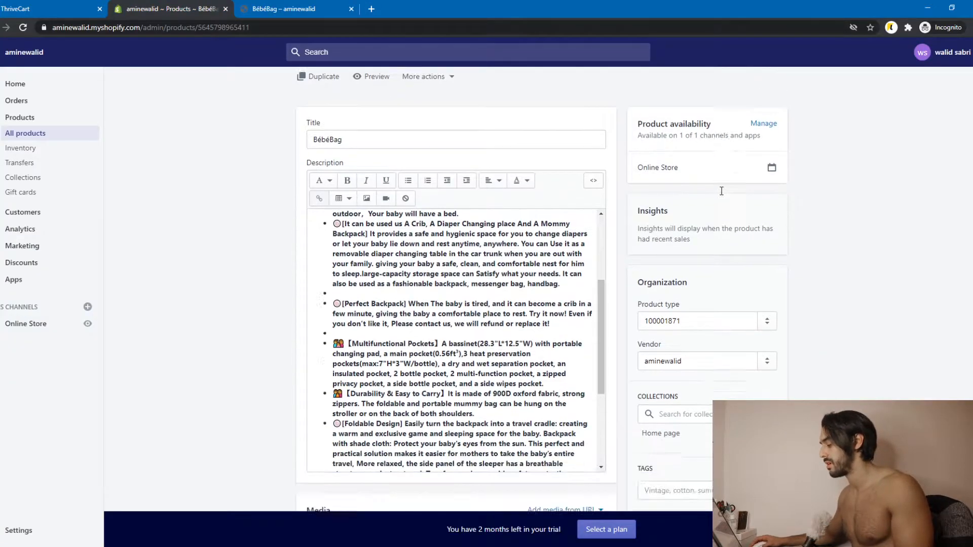
Step: Switch to ThriveCart and open the product "new one" for editing
left_click(284, 9)
left_click(20, 9)
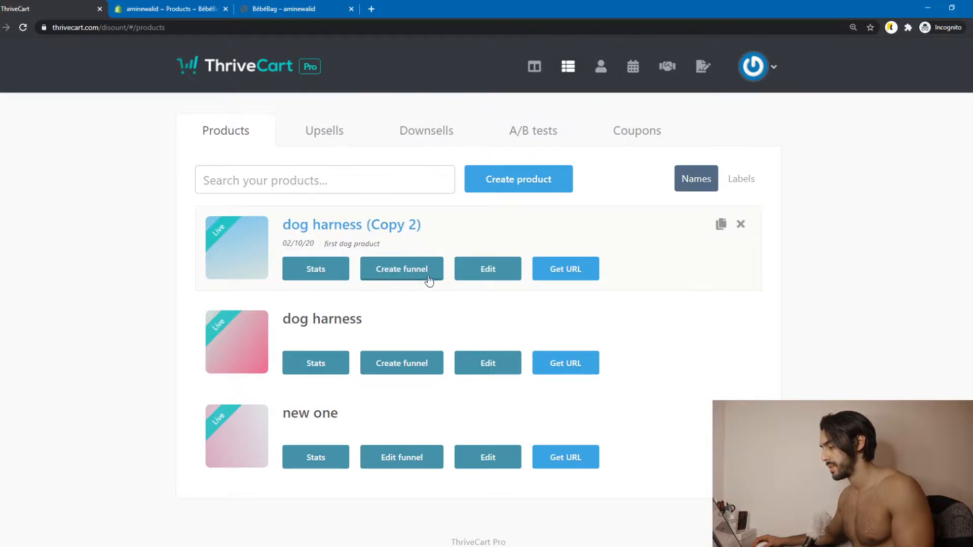
left_click(480, 272)
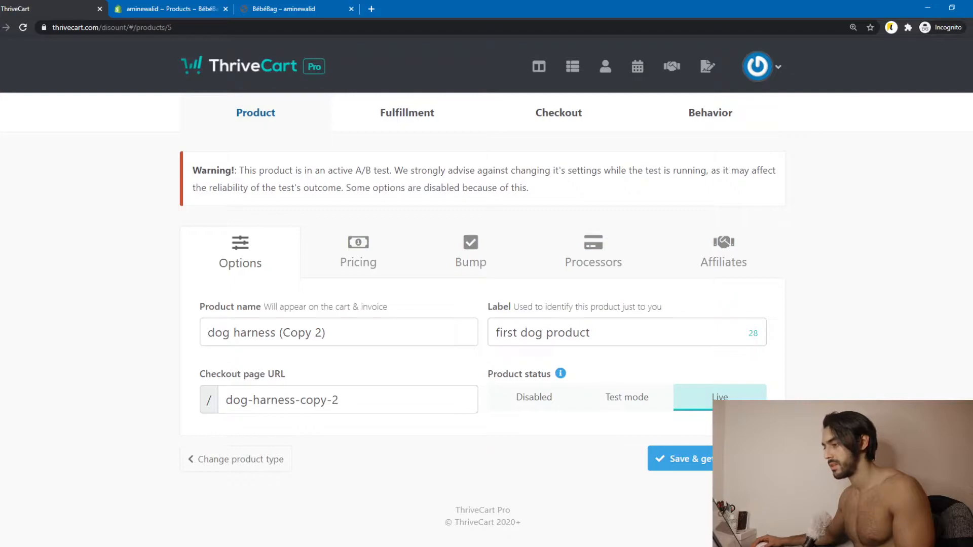
left_click(0, 28)
scroll(300, 243, "down", 1)
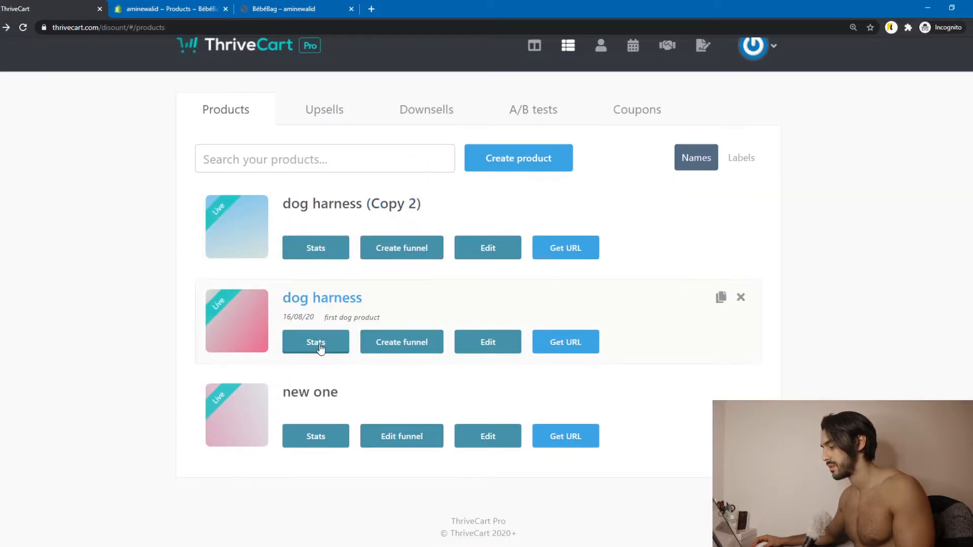
left_click(489, 438)
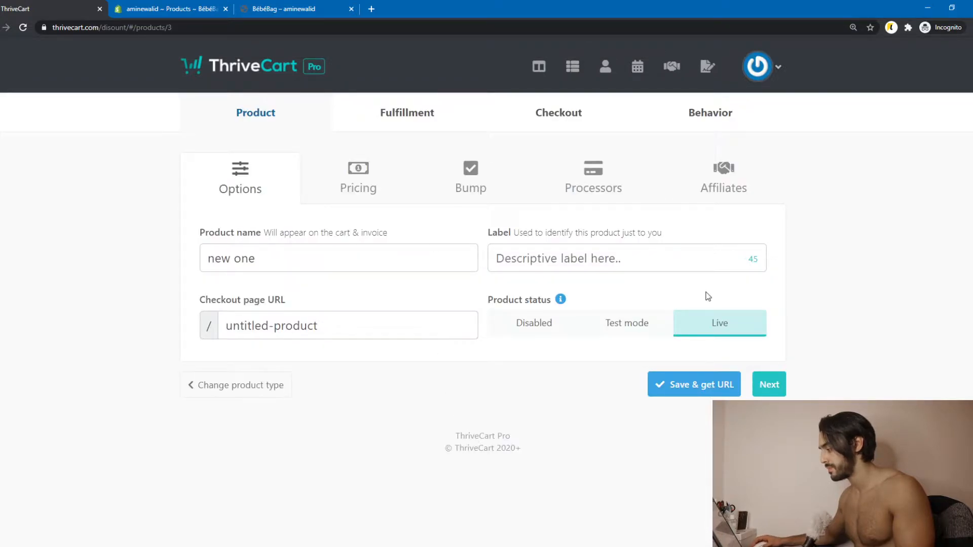
Step: Switch the product's checkout from the Legacy design to New carts, accept the design-switch notice and use the Embeddable cart type
left_click(380, 183)
left_click(389, 120)
left_click(556, 119)
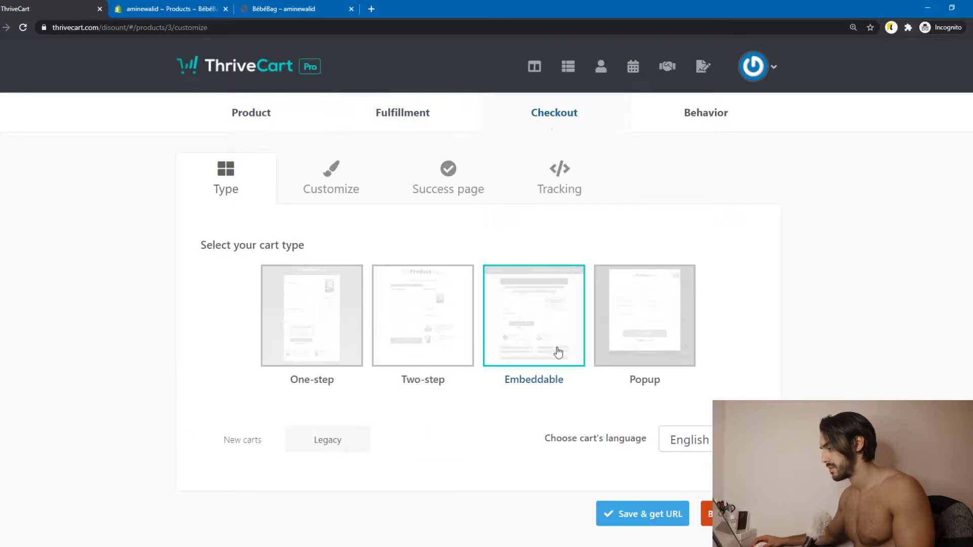
scroll(439, 360, "down", 1)
left_click(258, 397)
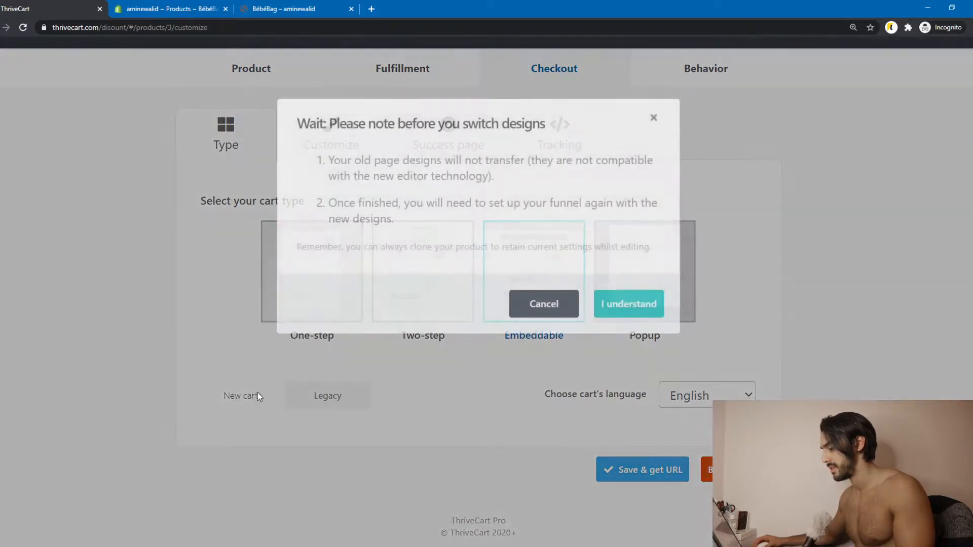
left_click(634, 310)
left_click(528, 307)
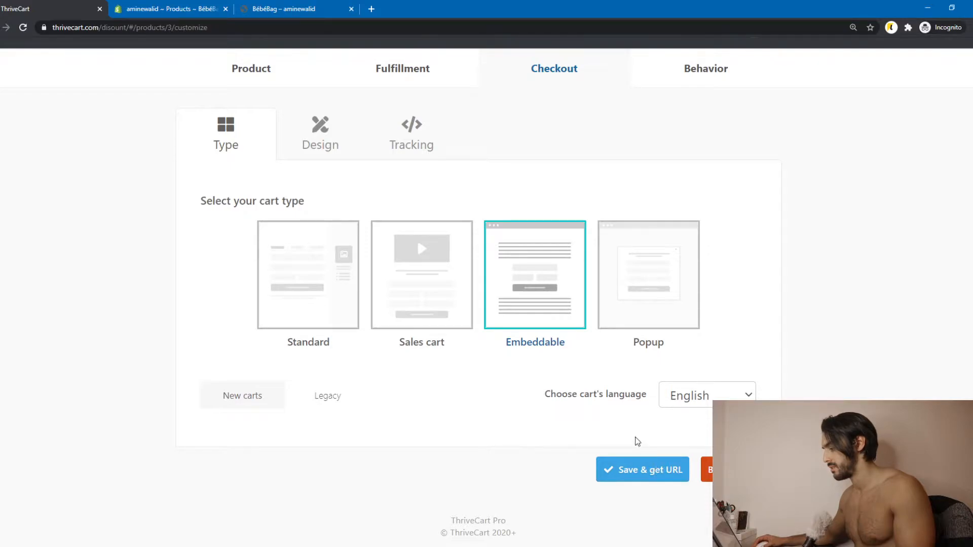
Step: Save the product and inspect the embed code for placing the cart straight into a page
left_click(627, 462)
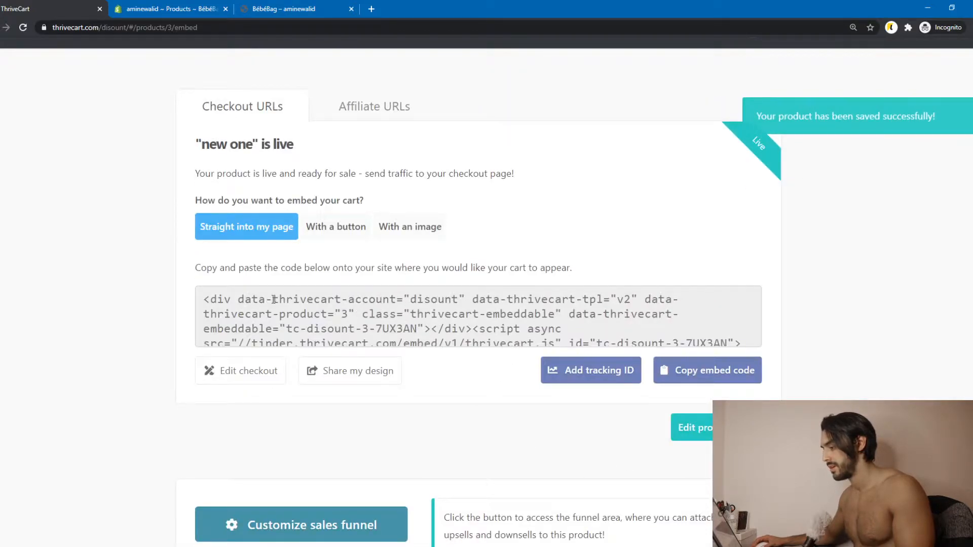
left_click_drag(214, 299, 709, 374)
left_click(362, 339)
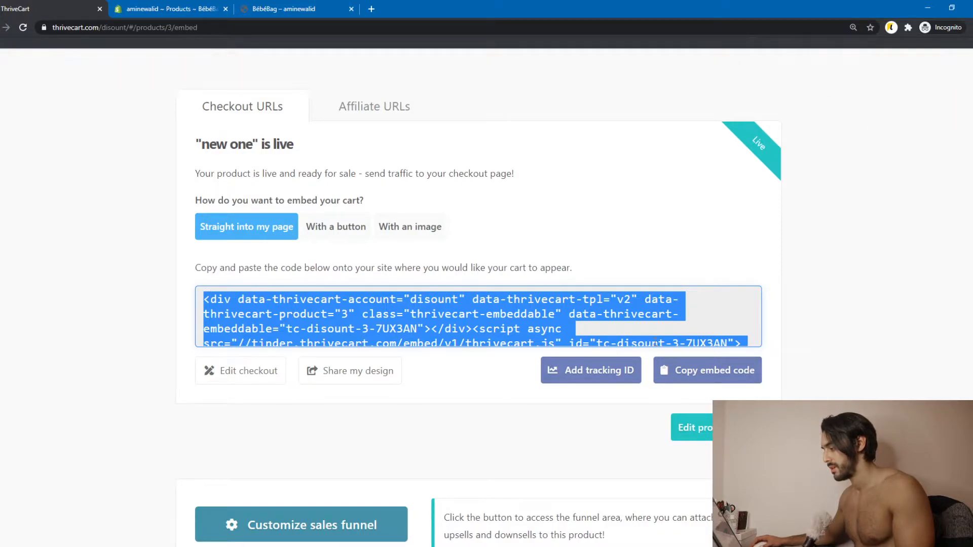
left_click(502, 321)
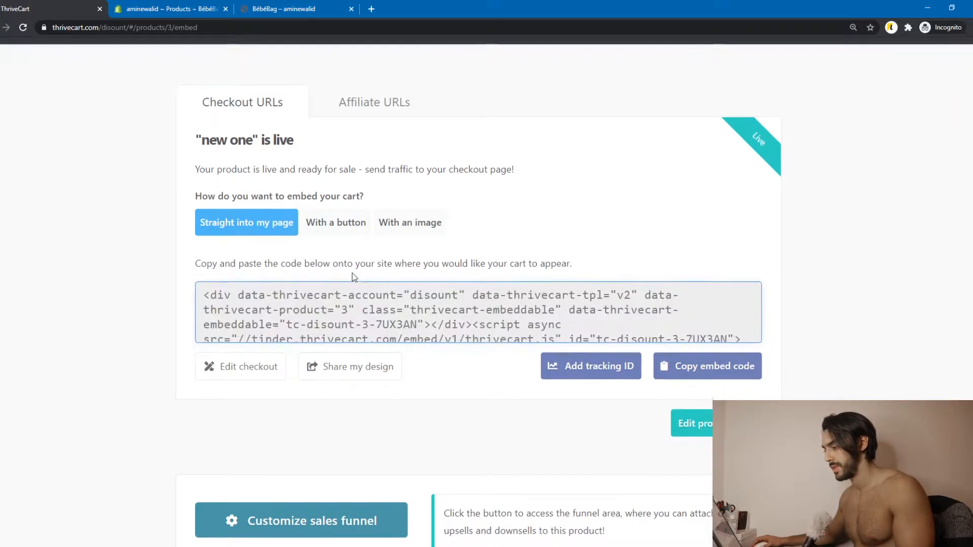
scroll(351, 272, "down", 1)
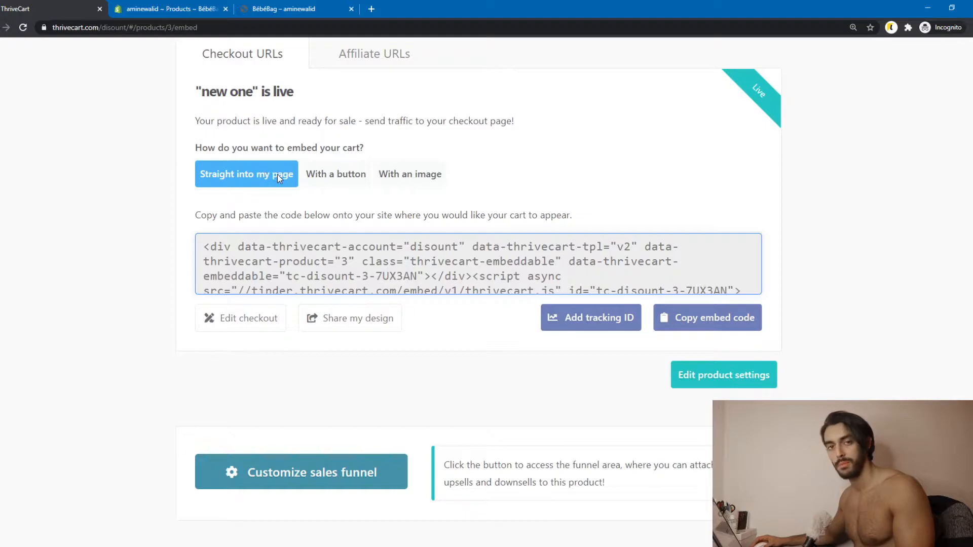
Step: Choose to embed the cart with a button and compare its preview with the purchase buttons on the BébéBag store page
left_click(319, 174)
scroll(487, 228, "up", 1)
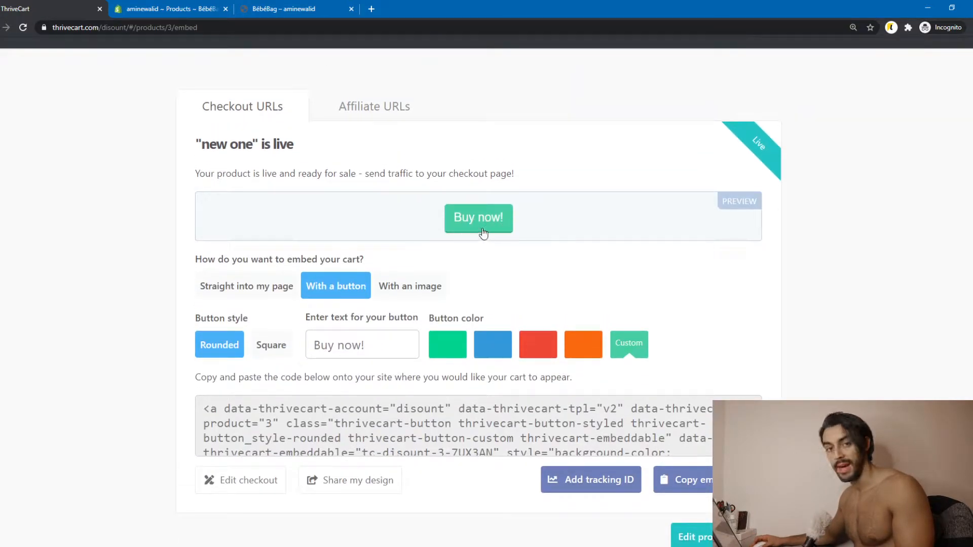
left_click(283, 4)
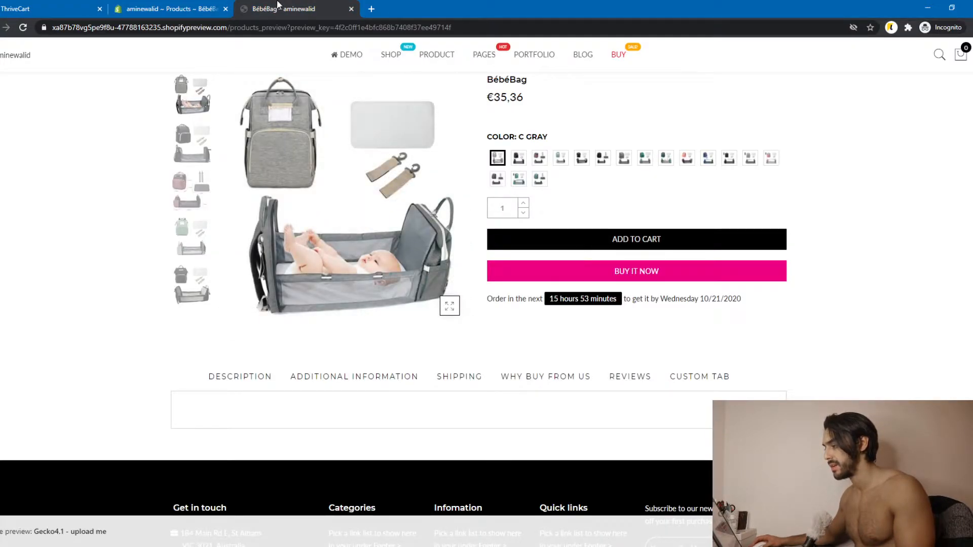
left_click(170, 7)
left_click(72, 5)
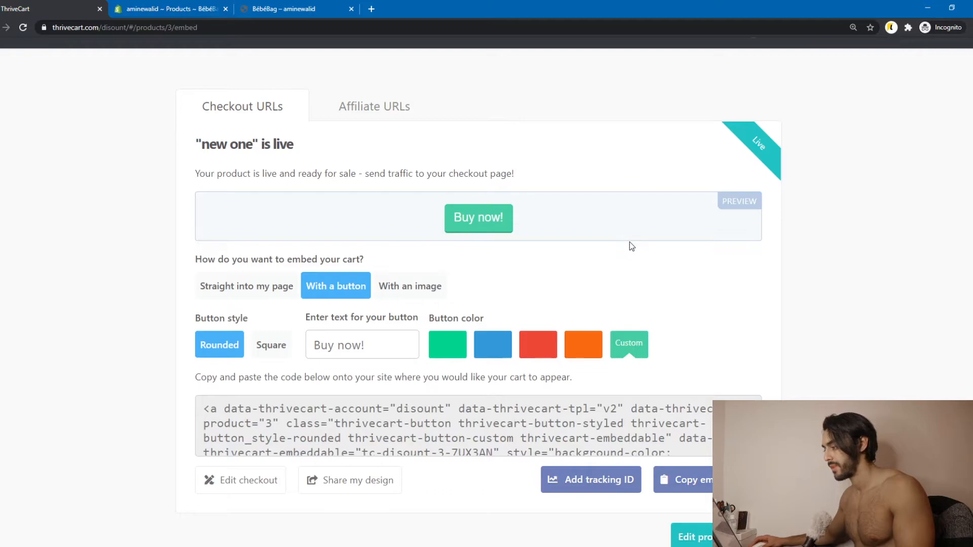
scroll(488, 226, "up", 1)
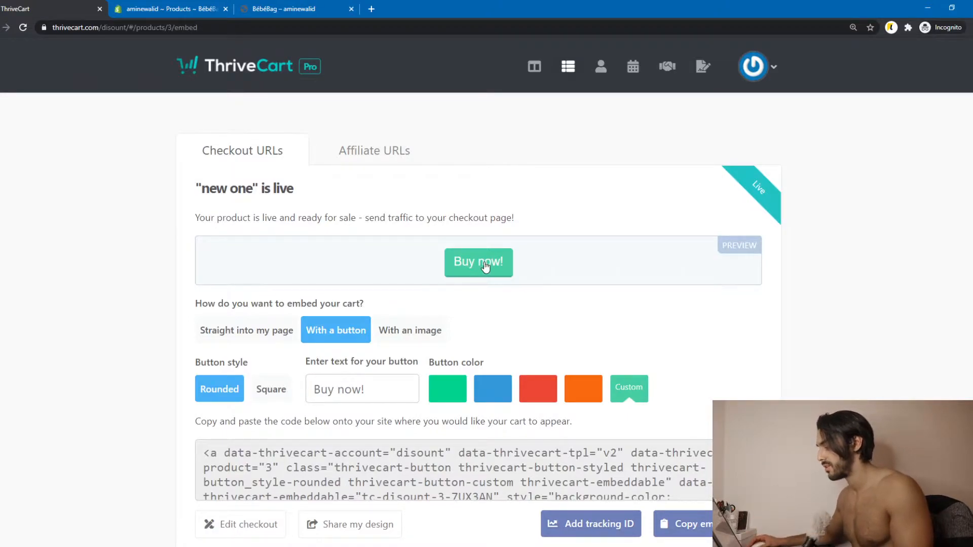
Step: Try the image embed option and the square button style, and return to the rounded button embed
left_click(423, 325)
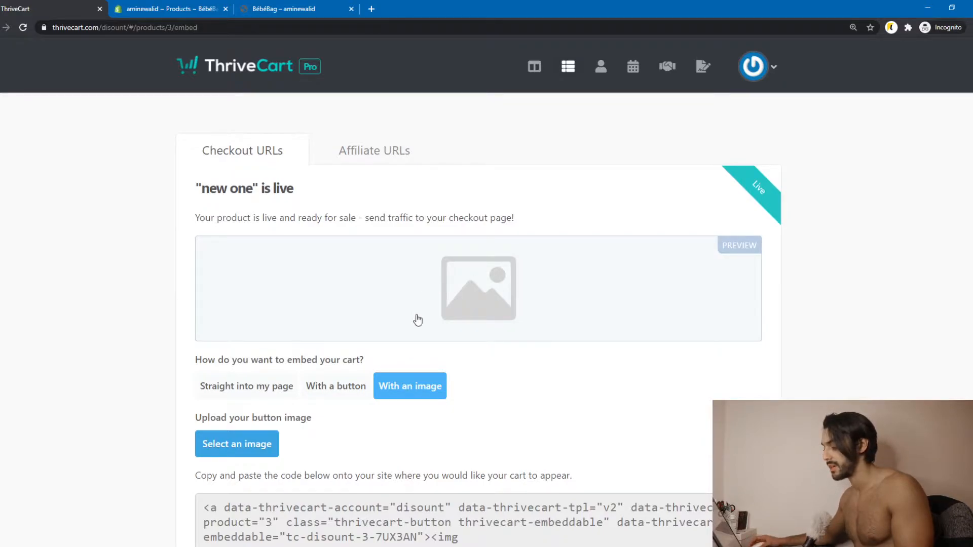
left_click(360, 388)
scroll(215, 350, "down", 3)
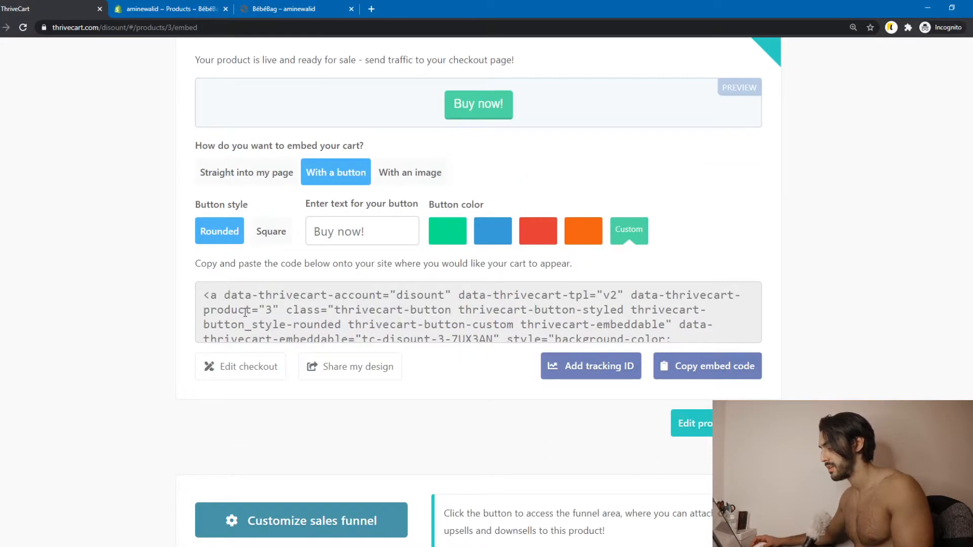
scroll(245, 315, "up", 3)
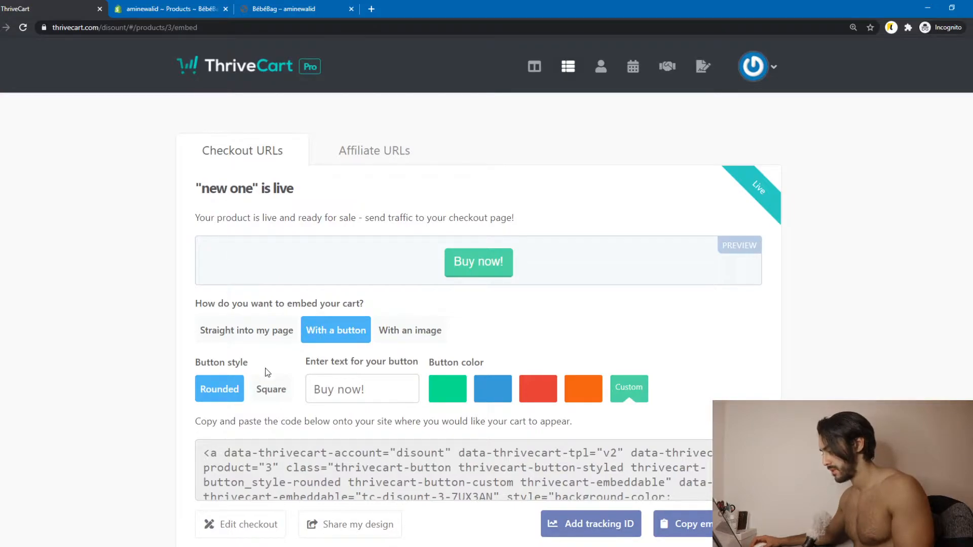
left_click(267, 387)
left_click(232, 388)
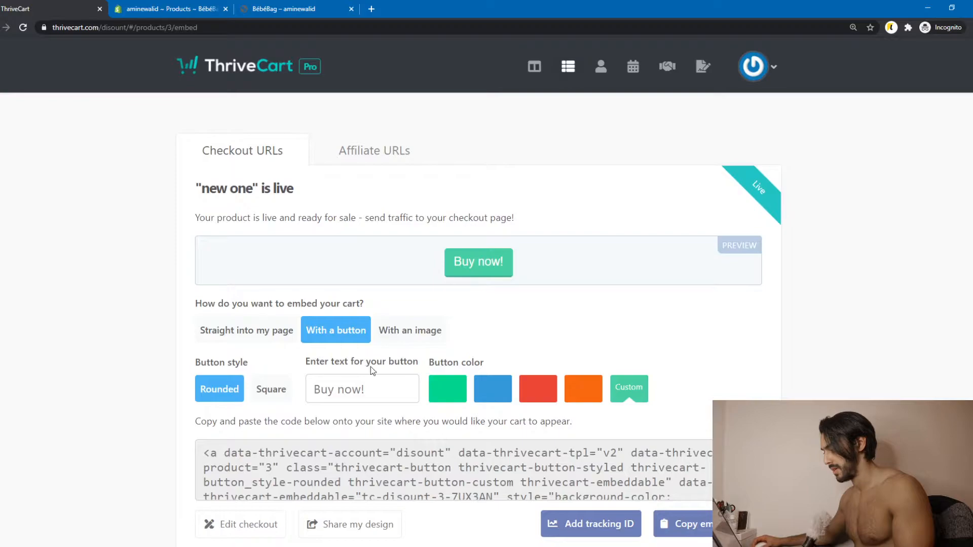
Step: Try the blue, red, custom and green colors for the embed button, and toggle its style between square and rounded
left_click(481, 395)
left_click(538, 391)
left_click(628, 388)
left_click(492, 390)
left_click(463, 392)
scroll(362, 374, "down", 1)
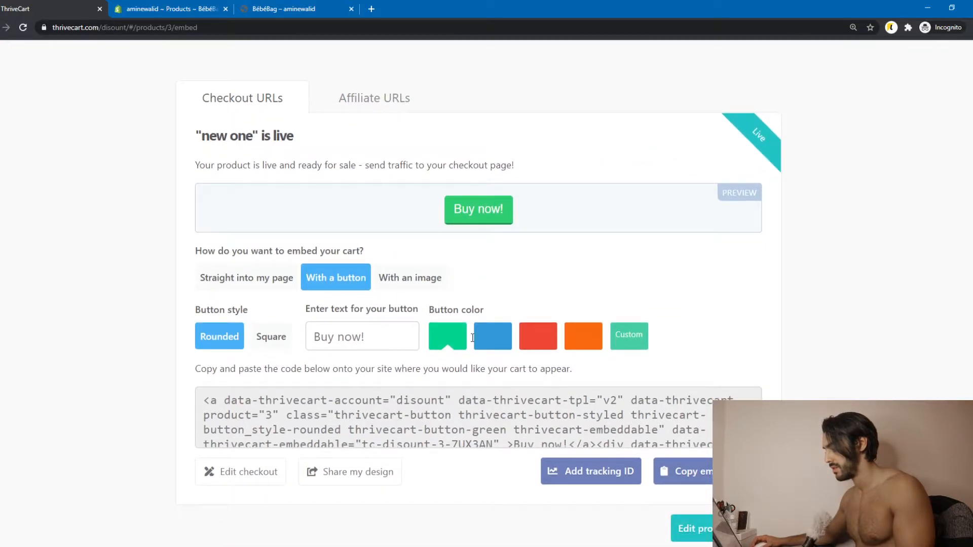
left_click(274, 337)
left_click(229, 340)
Step: Set the cart to embed straight into the page and copy its embed code
left_click(248, 279)
scroll(797, 337, "down", 1)
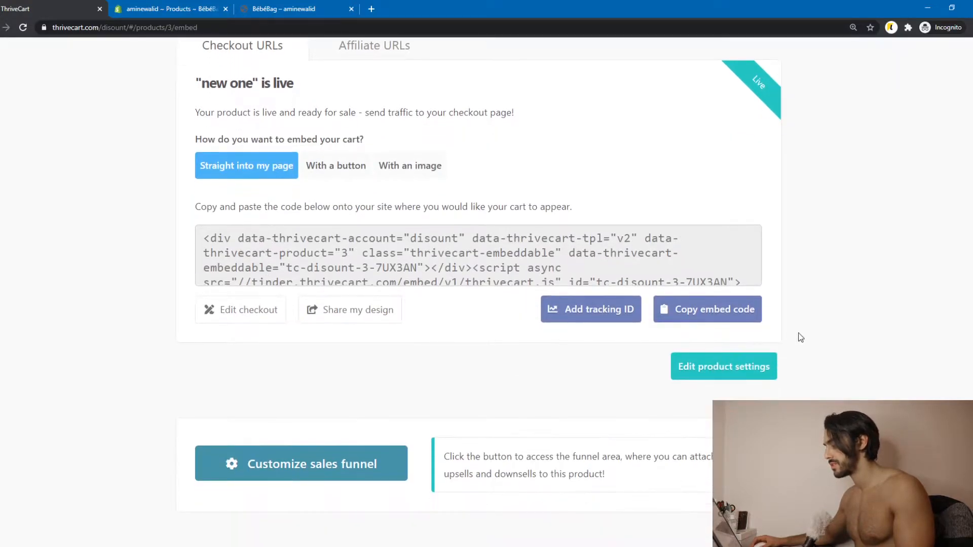
left_click(729, 320)
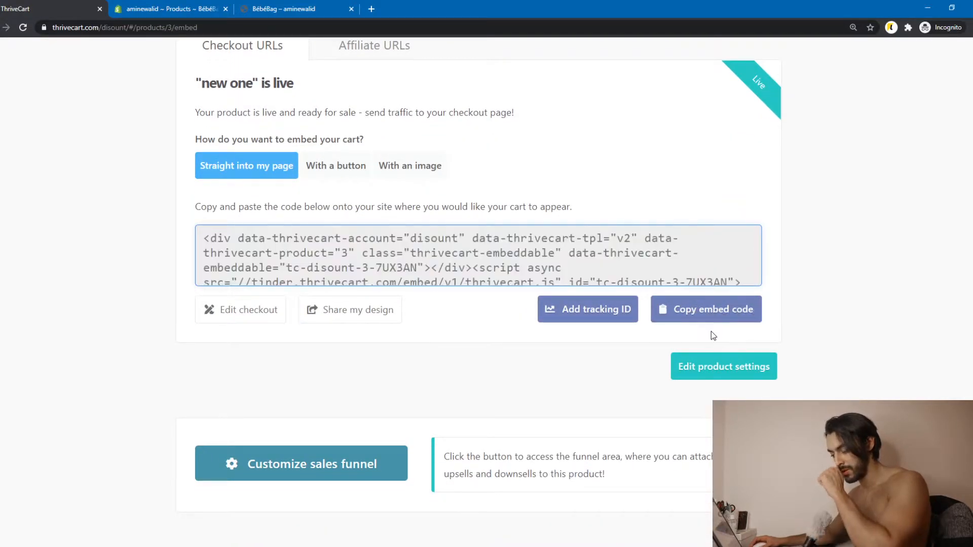
scroll(403, 366, "down", 1)
scroll(403, 366, "up", 3)
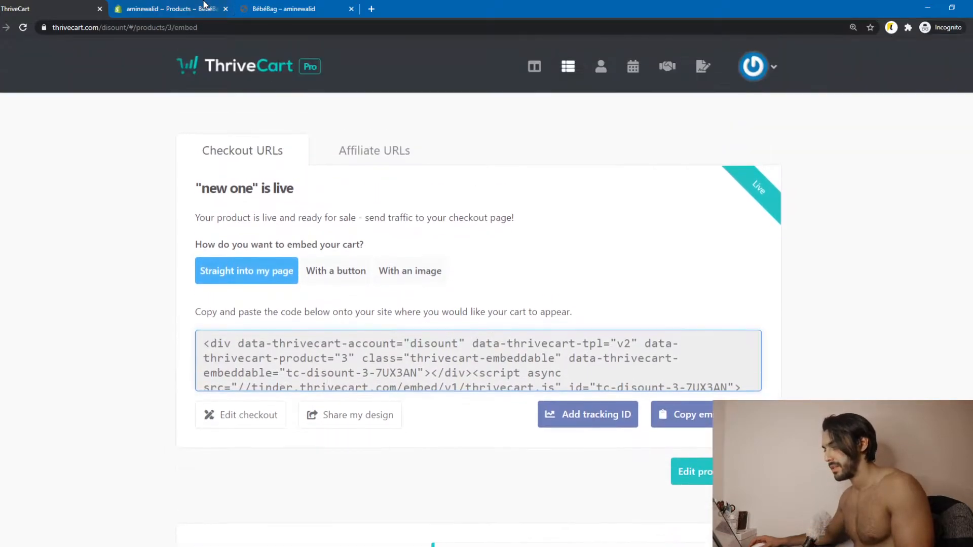
Step: Switch to the Shopify admin, open the Online Store in a separate tab and start customizing the Gecko4.1 theme
left_click(283, 6)
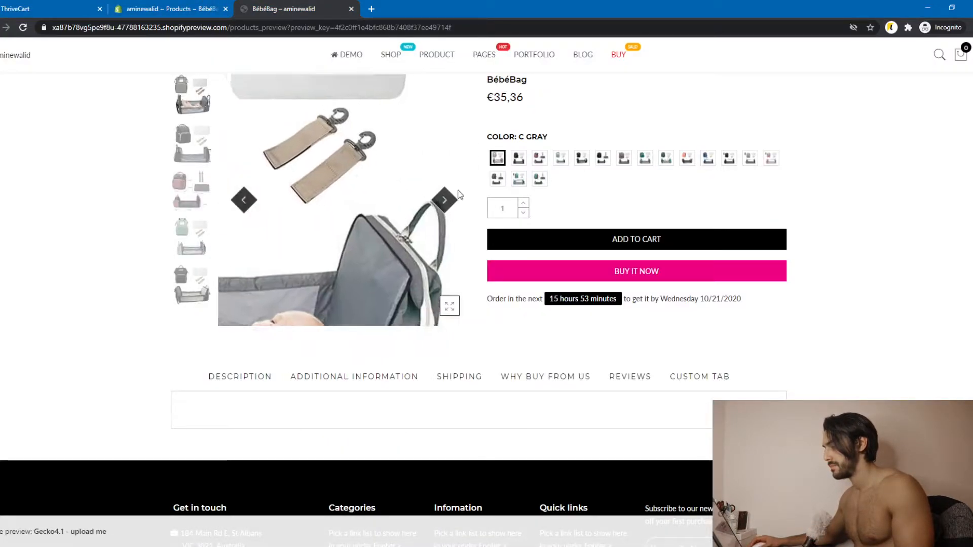
left_click(141, 7)
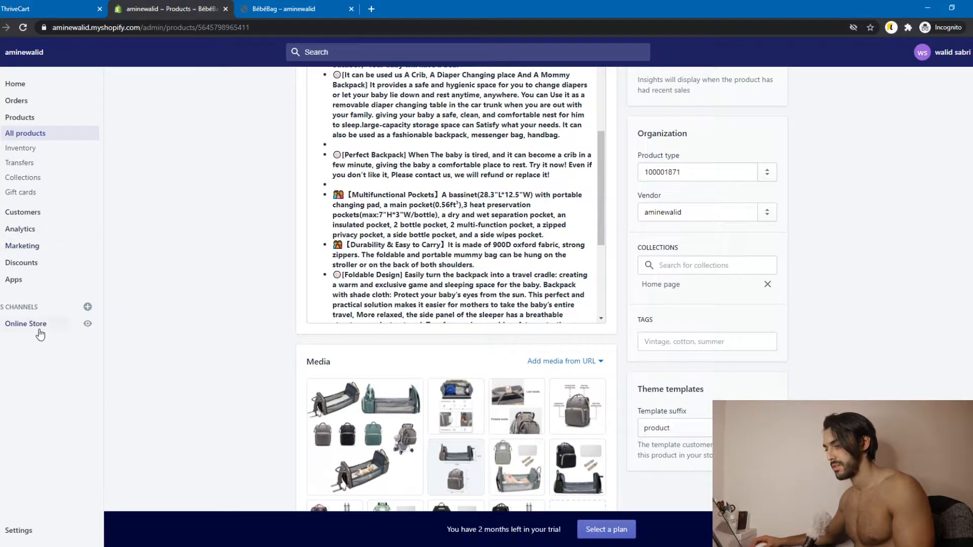
middle_click(70, 329)
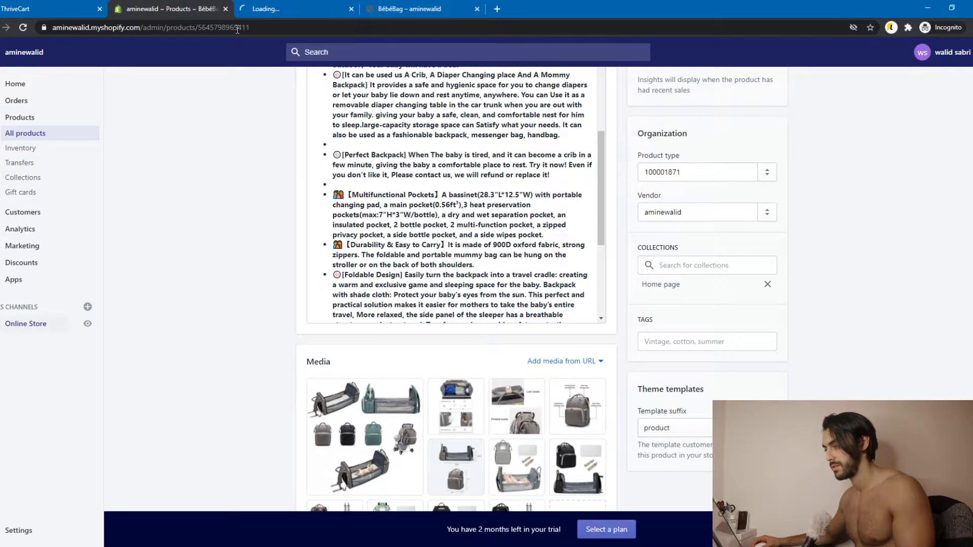
left_click(291, 6)
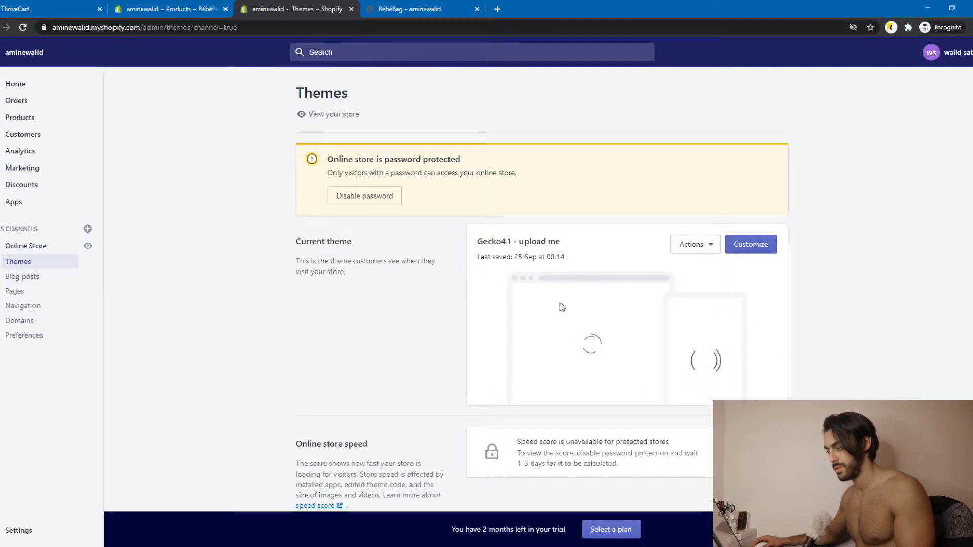
left_click(738, 246)
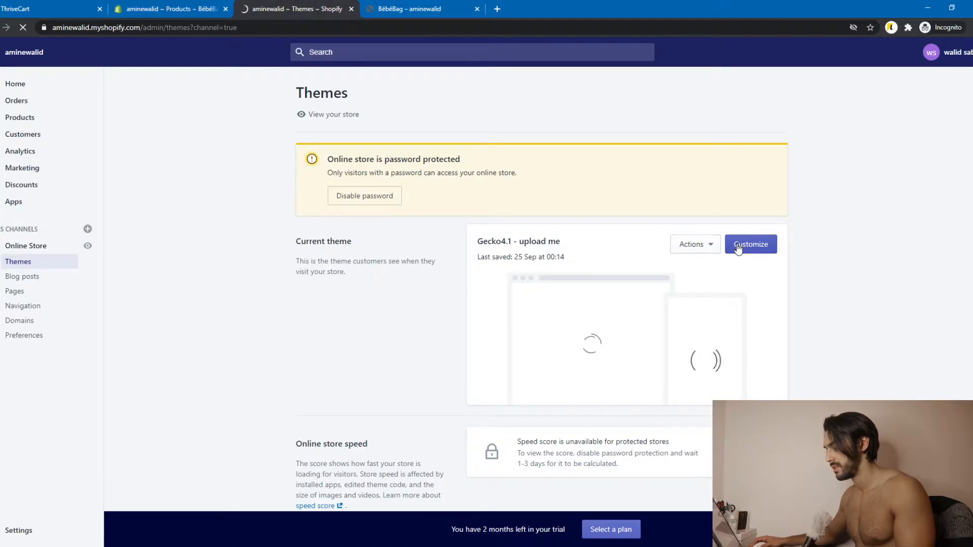
Step: Switch the theme editor to the product pages and look at the end of the BébéBag description in the preview
left_click(404, 5)
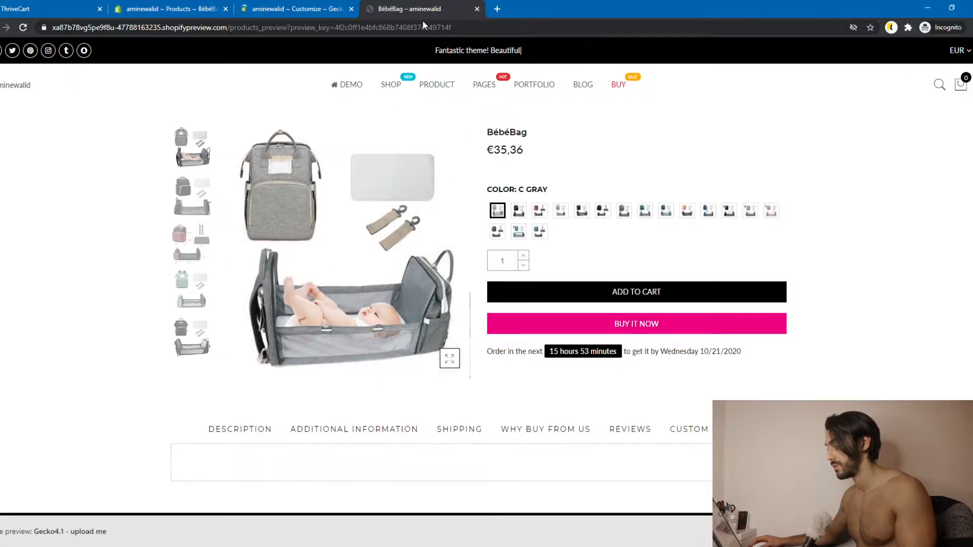
left_click(312, 7)
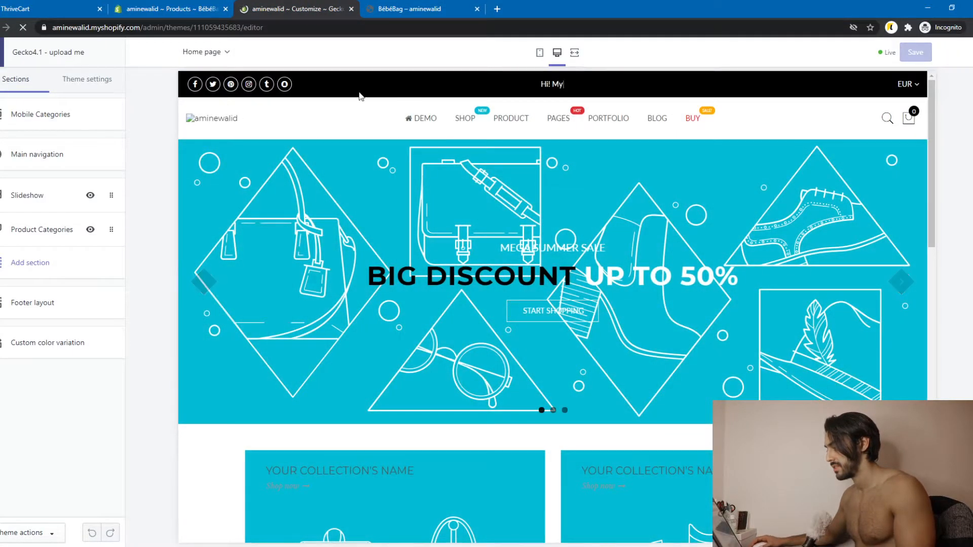
left_click(205, 51)
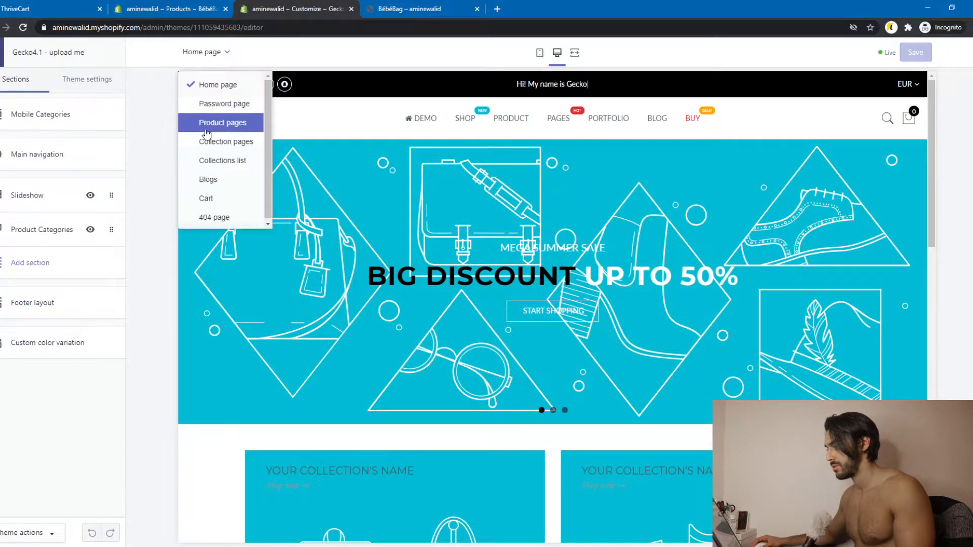
left_click(222, 124)
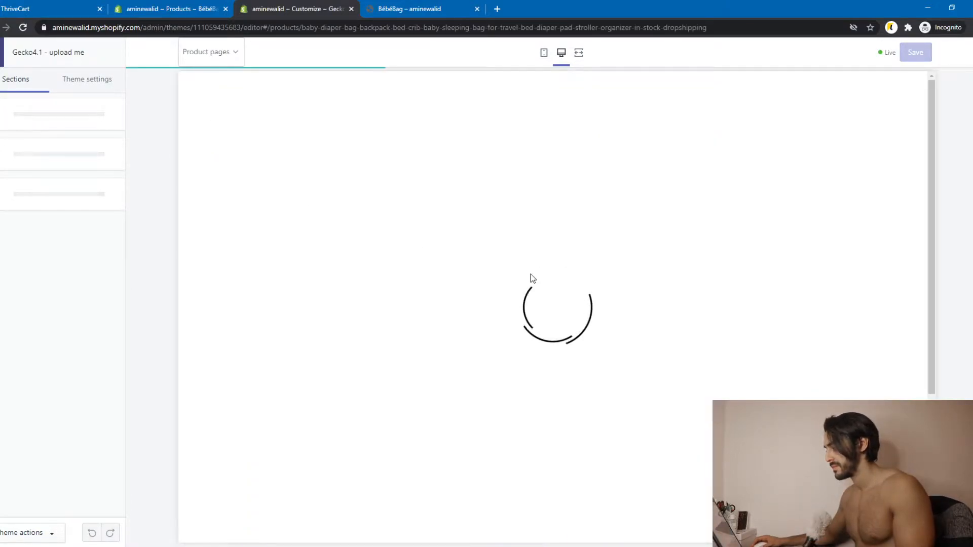
scroll(538, 265, "down", 10)
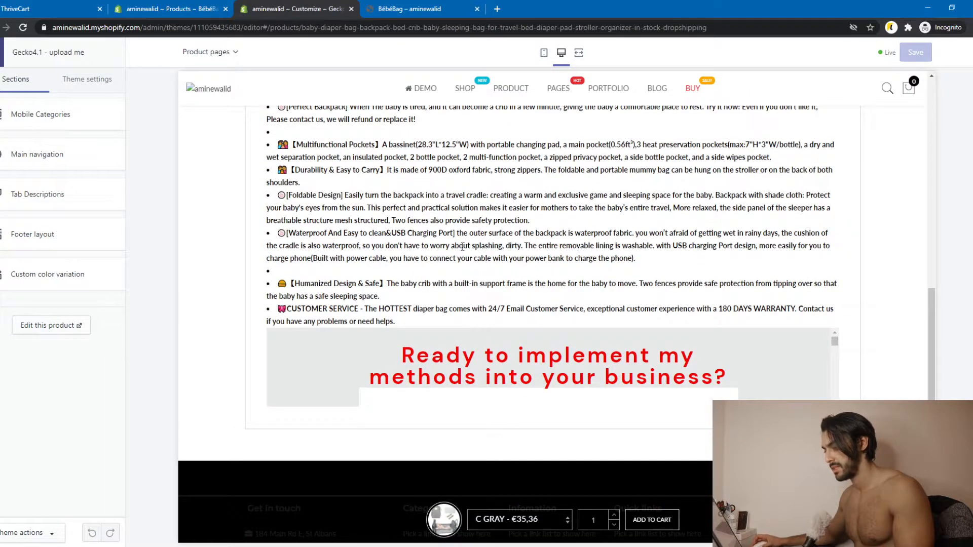
Step: Return to the BébéBag product in the Shopify admin and show its description as HTML
left_click(203, 6)
scroll(313, 276, "up", 10)
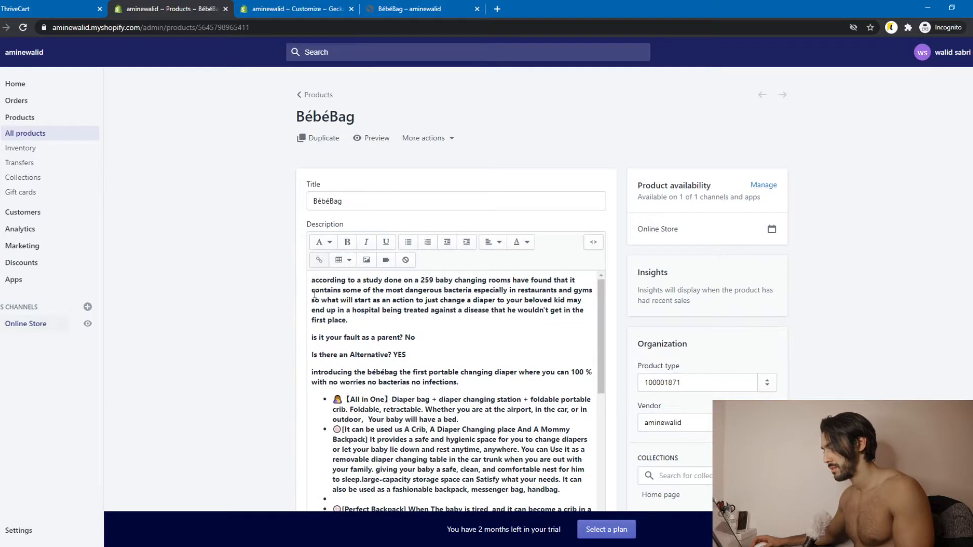
left_click_drag(310, 283, 565, 310)
scroll(458, 452, "down", 4)
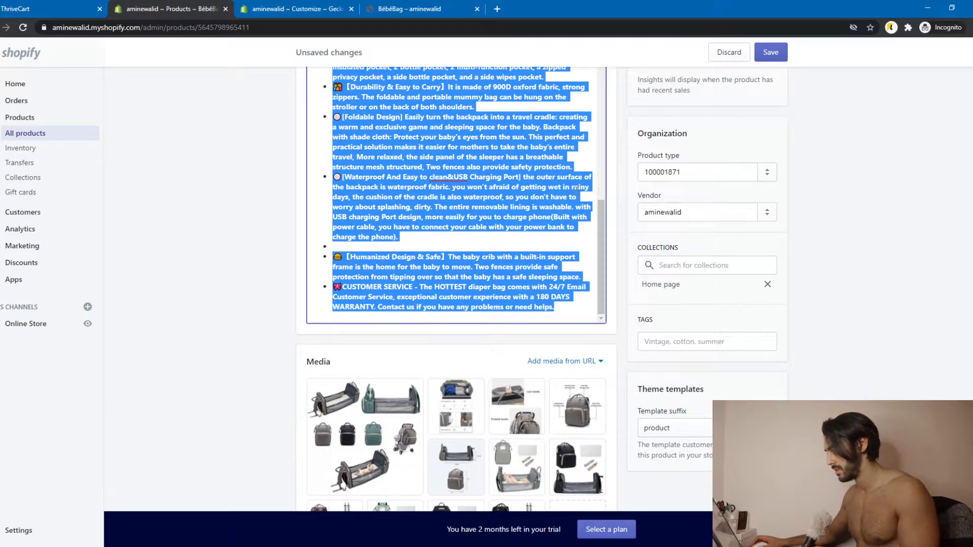
scroll(577, 188, "up", 10)
left_click(594, 238)
Step: Examine the existing ThriveCart code at the end of the description's HTML and compare it with the embed code in ThriveCart
scroll(618, 223, "down", 2)
scroll(558, 232, "down", 10)
scroll(425, 232, "up", 4)
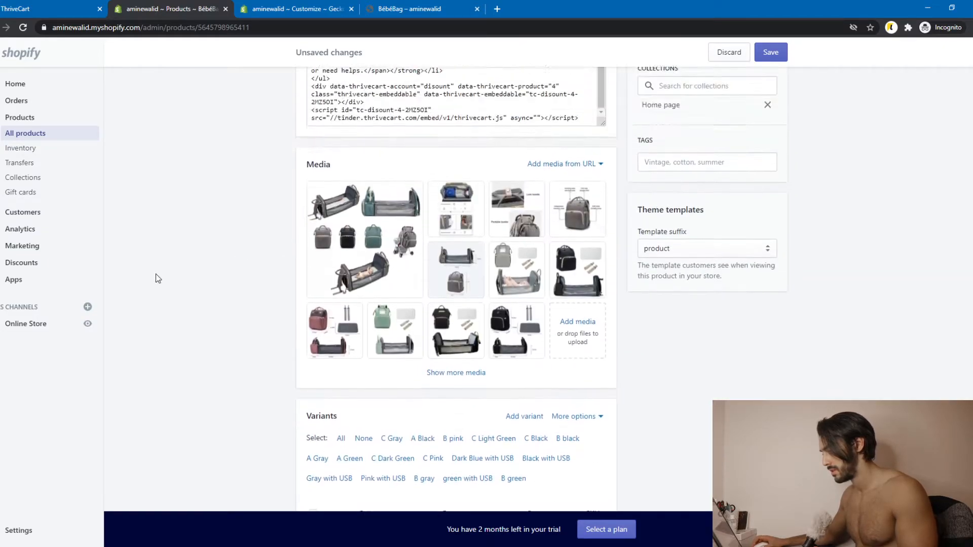
scroll(155, 273, "up", 4)
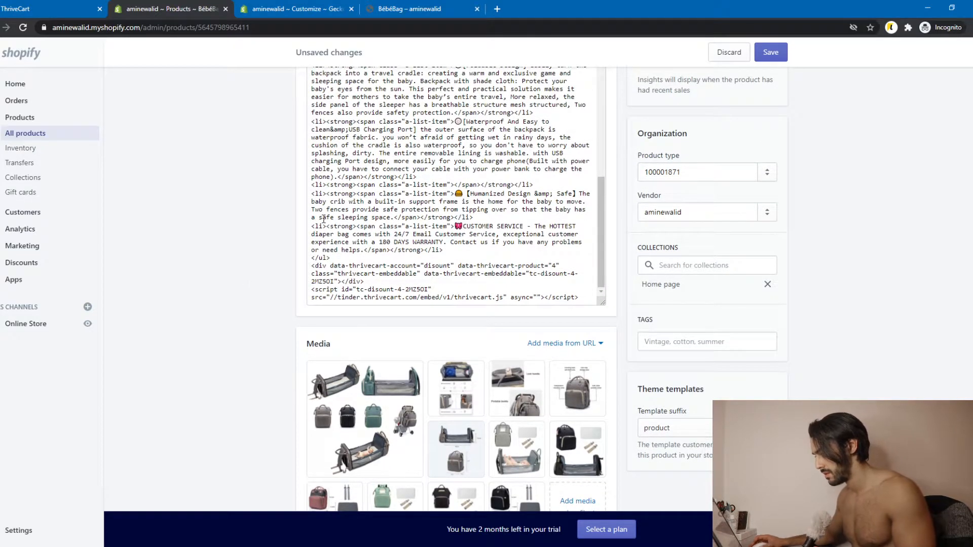
scroll(380, 241, "down", 1)
scroll(296, 261, "up", 1)
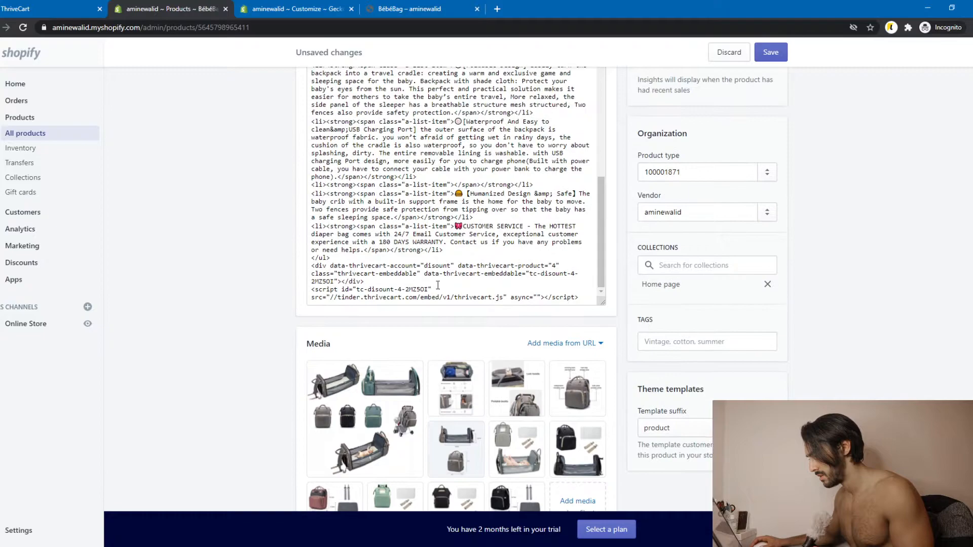
left_click_drag(578, 297, 312, 185)
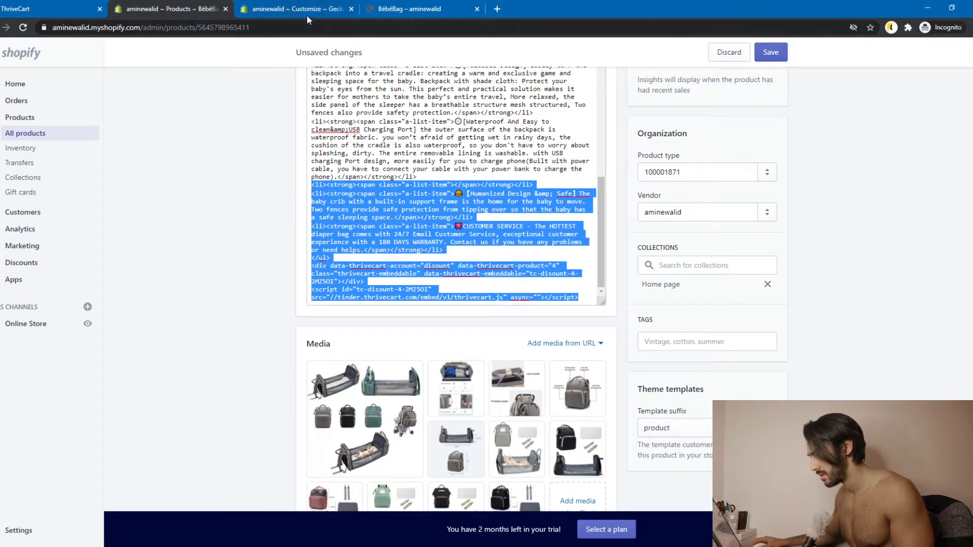
left_click(73, 6)
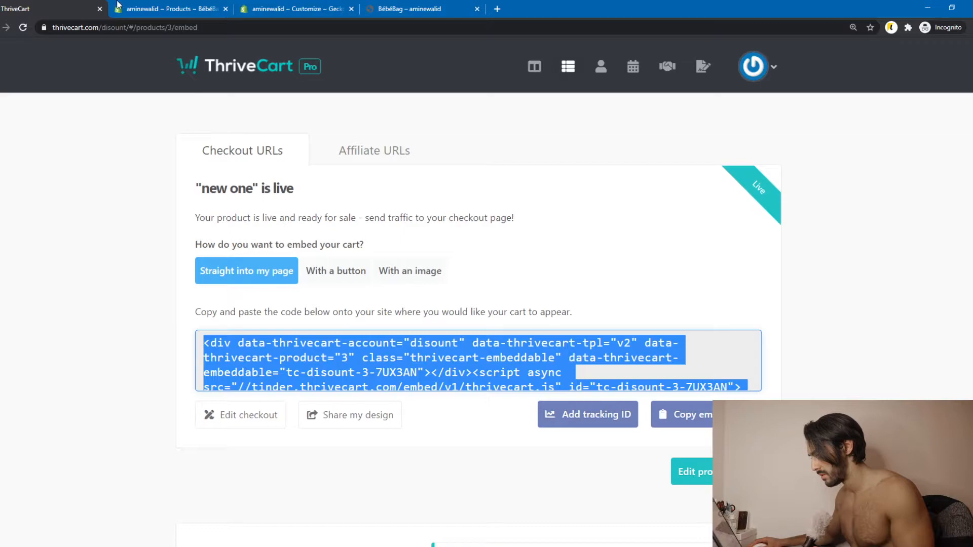
left_click(170, 7)
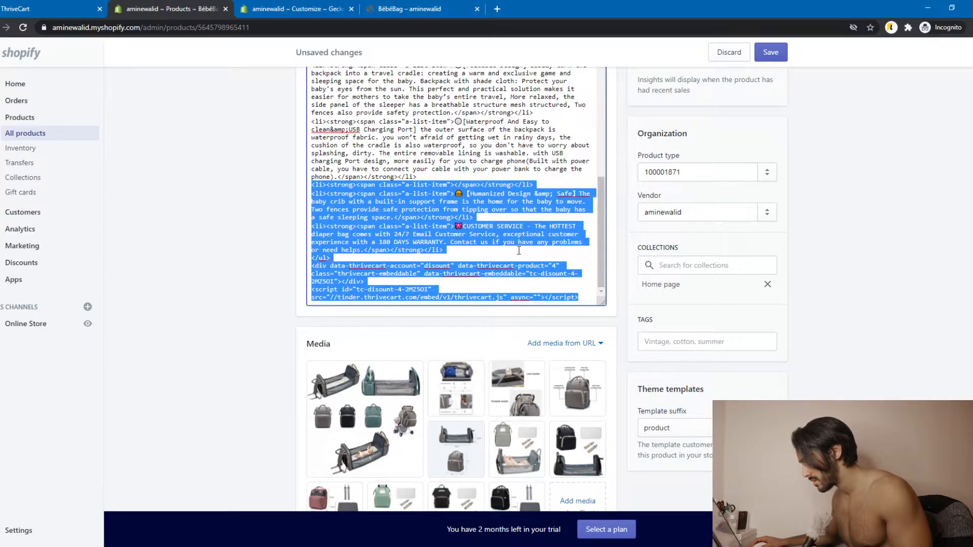
Step: Delete the old ThriveCart div and script code from the end of the description's HTML and save the product
left_click(494, 256)
left_click_drag(589, 301, 305, 269)
key("BackSpace")
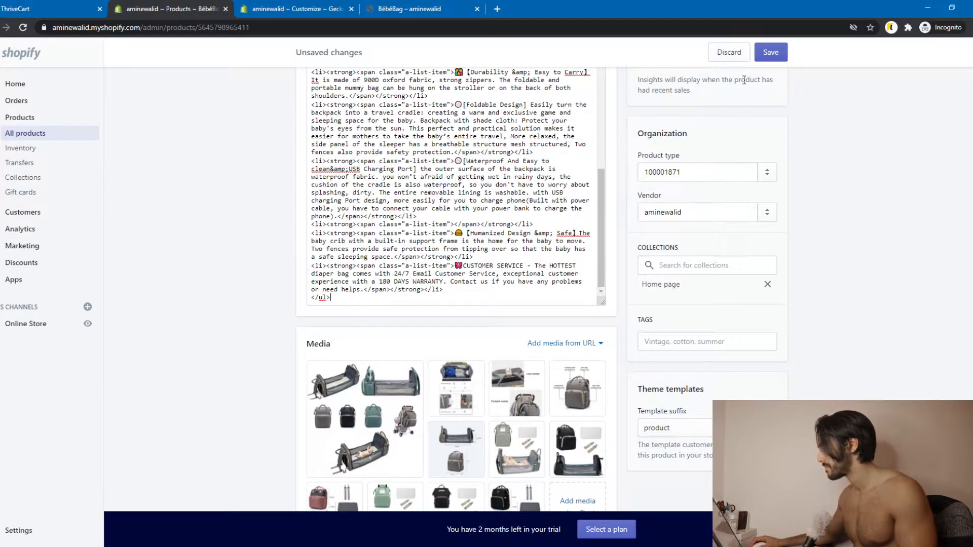
left_click(770, 65)
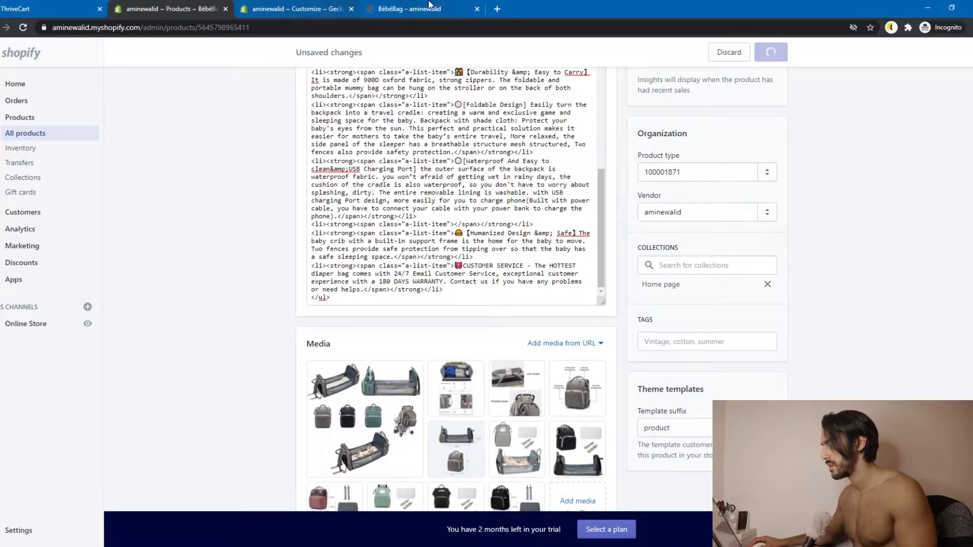
Step: Look over the BébéBag storefront preview and reload the product page in the theme editor
left_click(408, 4)
scroll(463, 246, "down", 5)
scroll(465, 242, "up", 5)
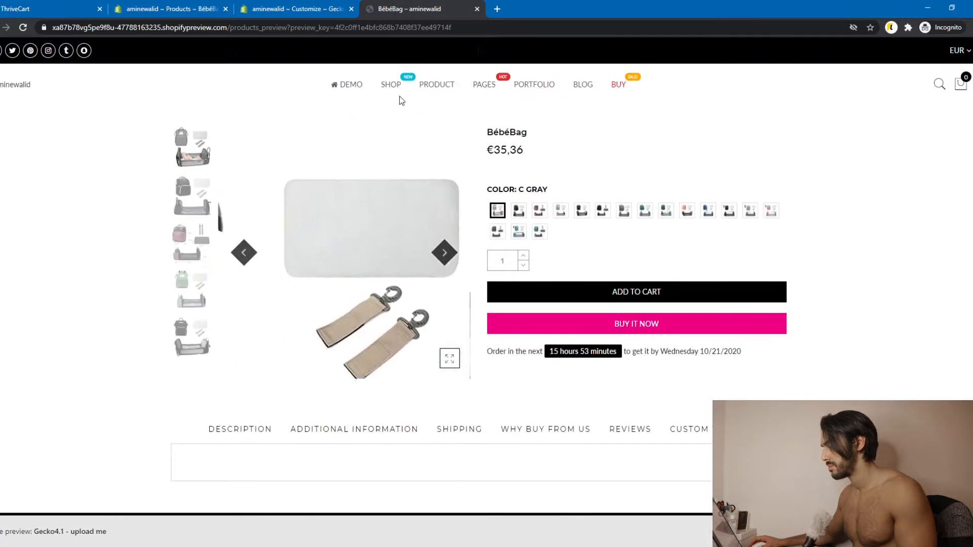
left_click(302, 9)
left_click(22, 30)
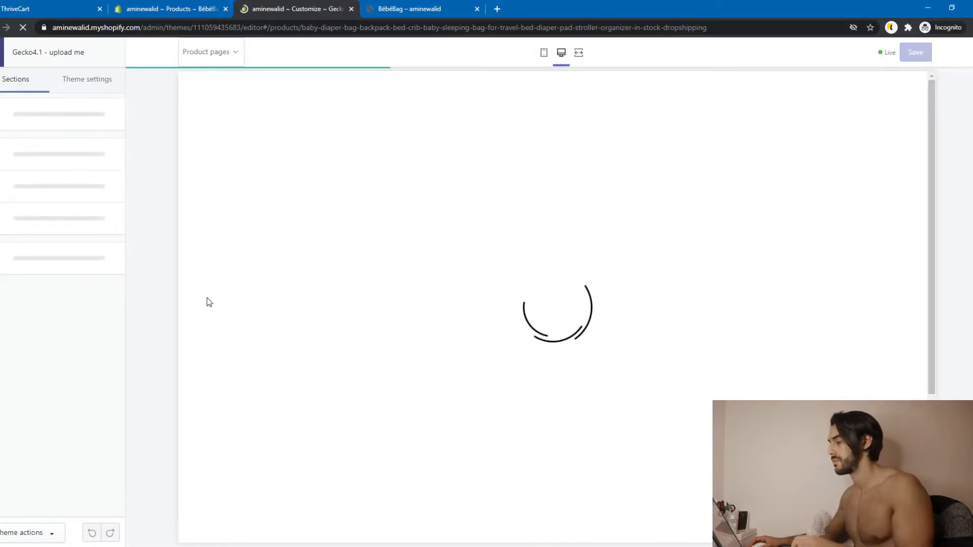
Step: Examine the BébéBag description from start to end in the theme editor preview and open the Tab Descriptions section
scroll(206, 273, "up", 2)
scroll(298, 259, "down", 5)
scroll(431, 272, "up", 4)
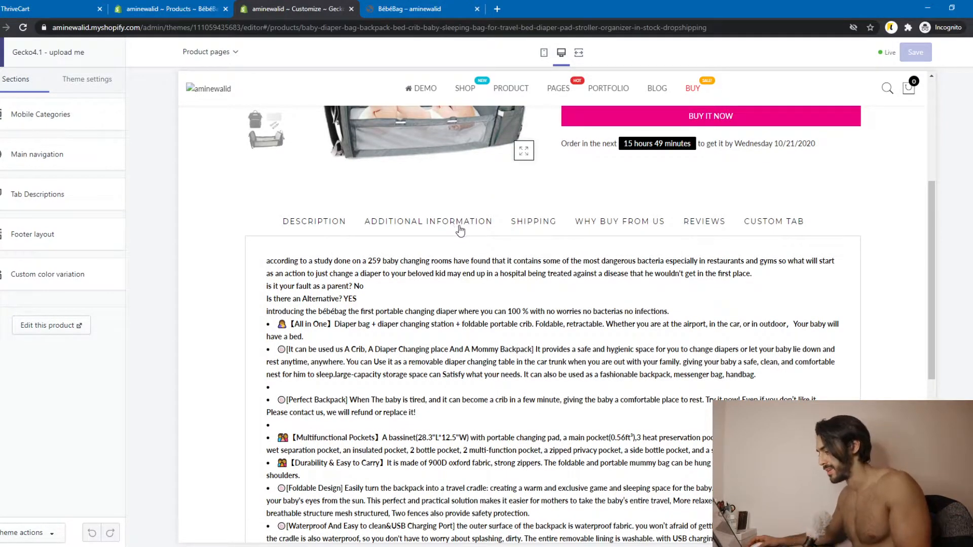
scroll(457, 238, "down", 3)
scroll(458, 238, "up", 2)
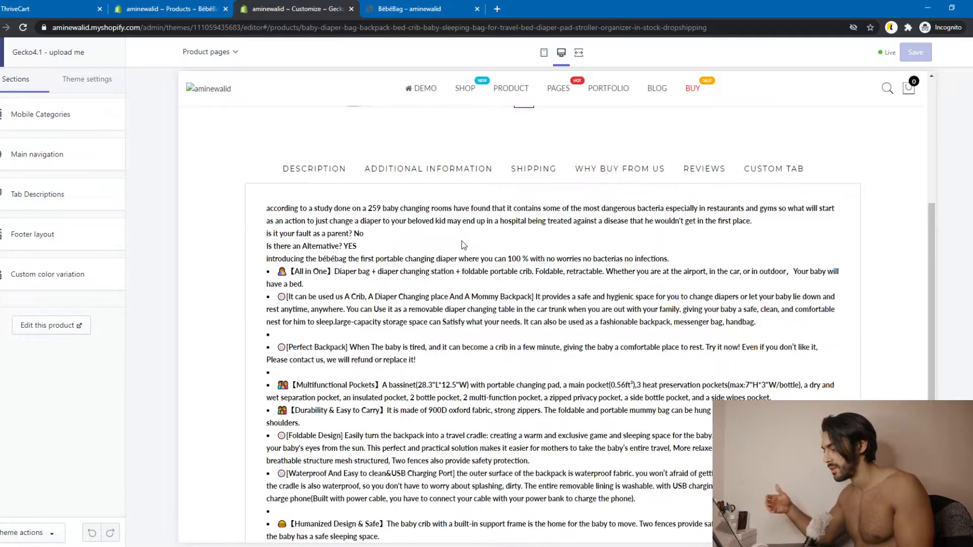
scroll(444, 241, "down", 4)
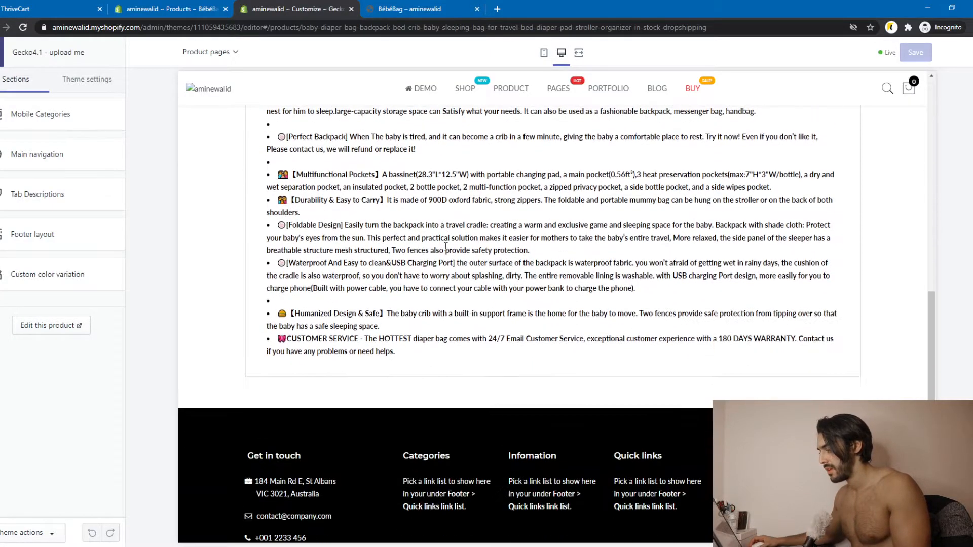
scroll(450, 249, "down", 2)
scroll(568, 266, "up", 5)
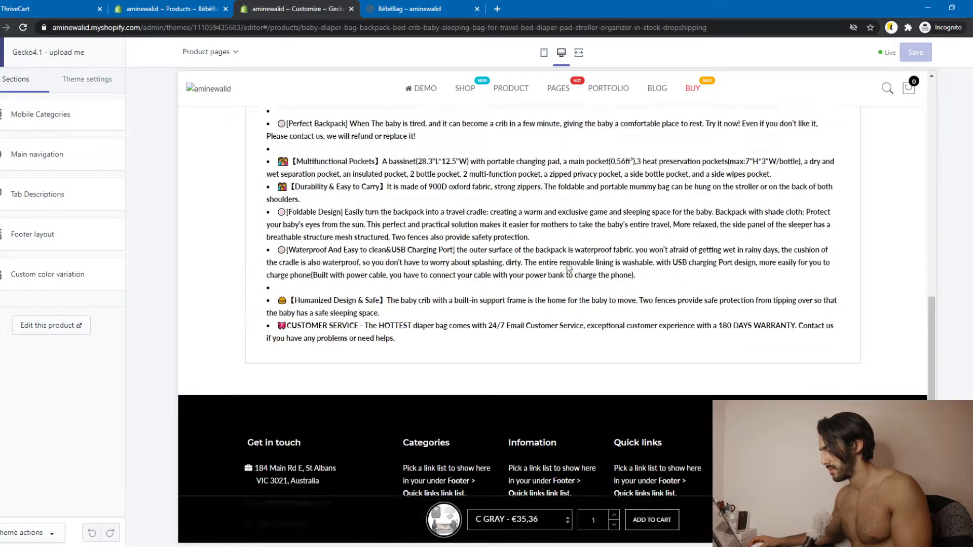
scroll(568, 267, "up", 2)
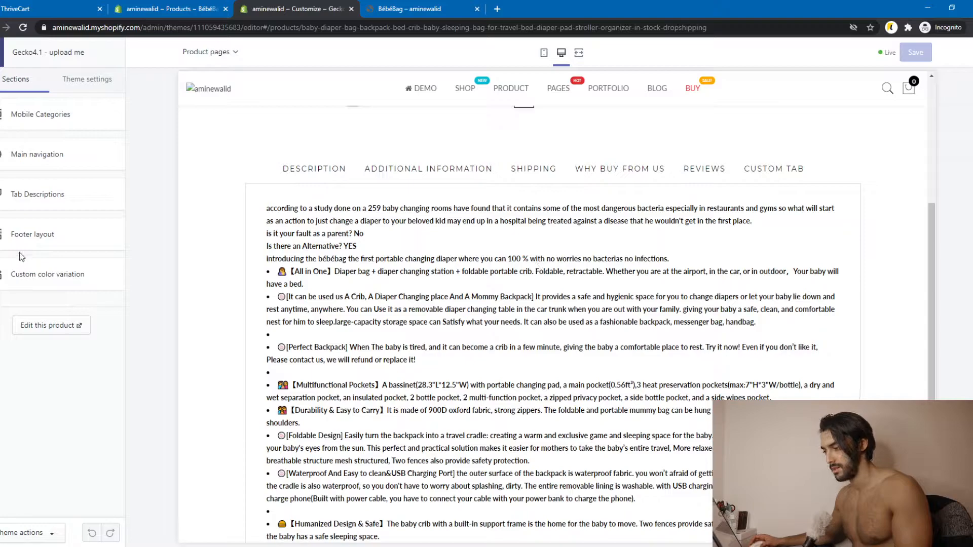
left_click(67, 204)
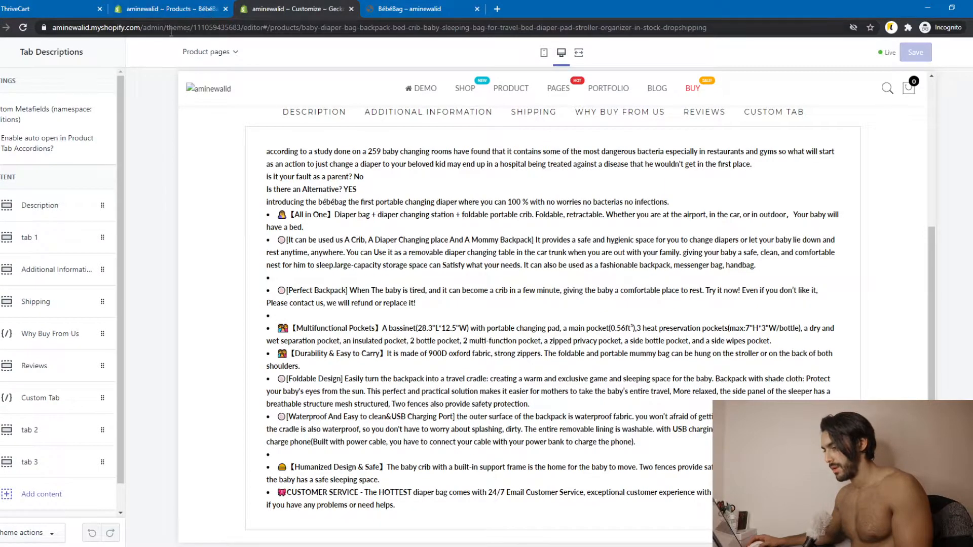
scroll(216, 225, "up", 1)
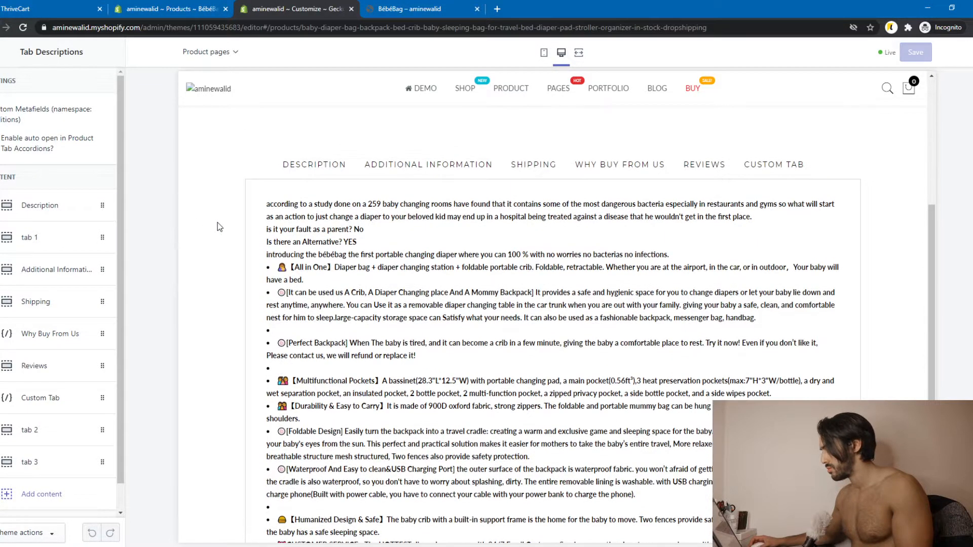
left_click(204, 6)
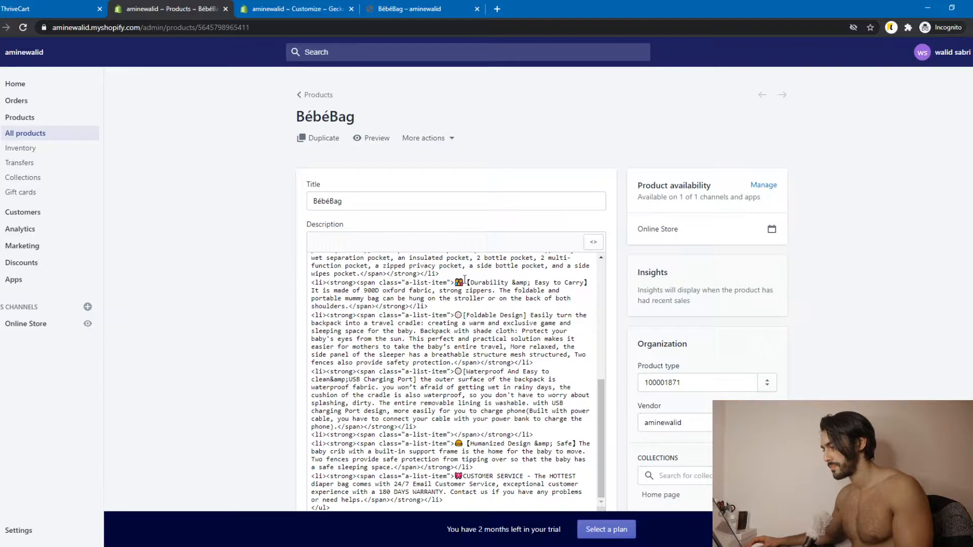
scroll(442, 271, "down", 2)
left_click(379, 404)
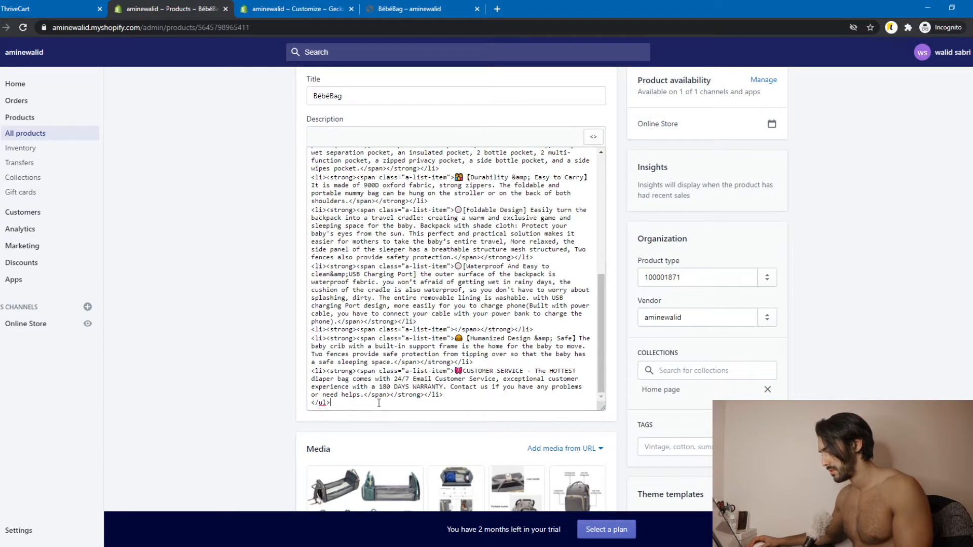
key("Return")
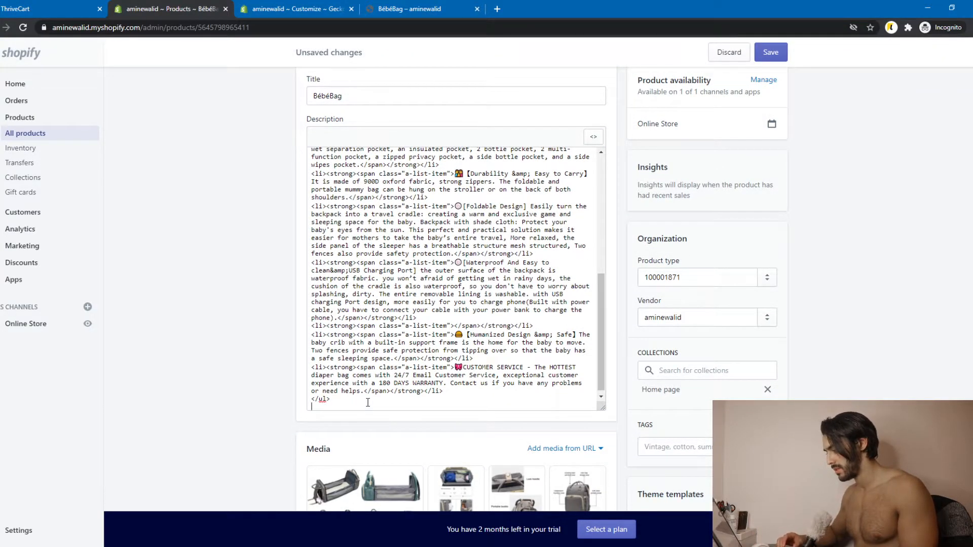
key("ctrl+v")
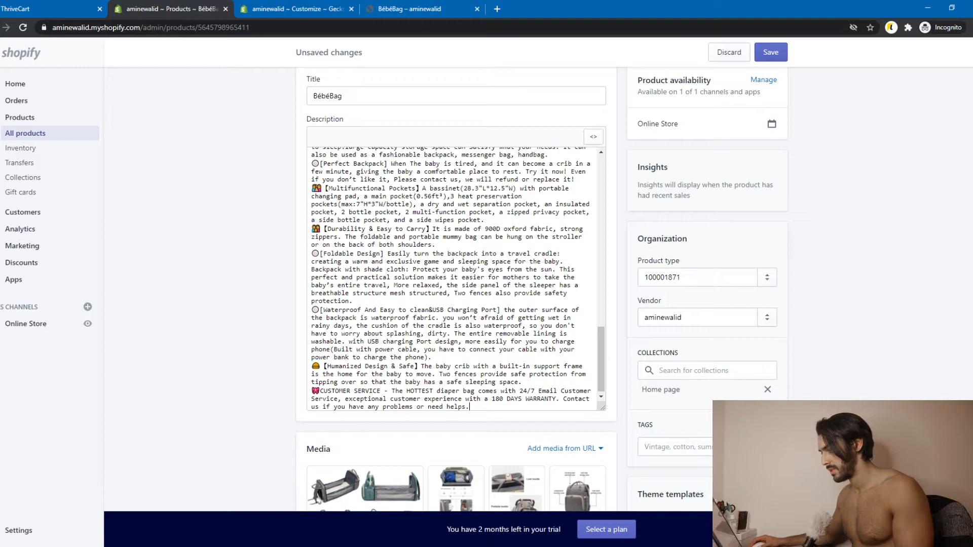
left_click(23, 27)
left_click(533, 86)
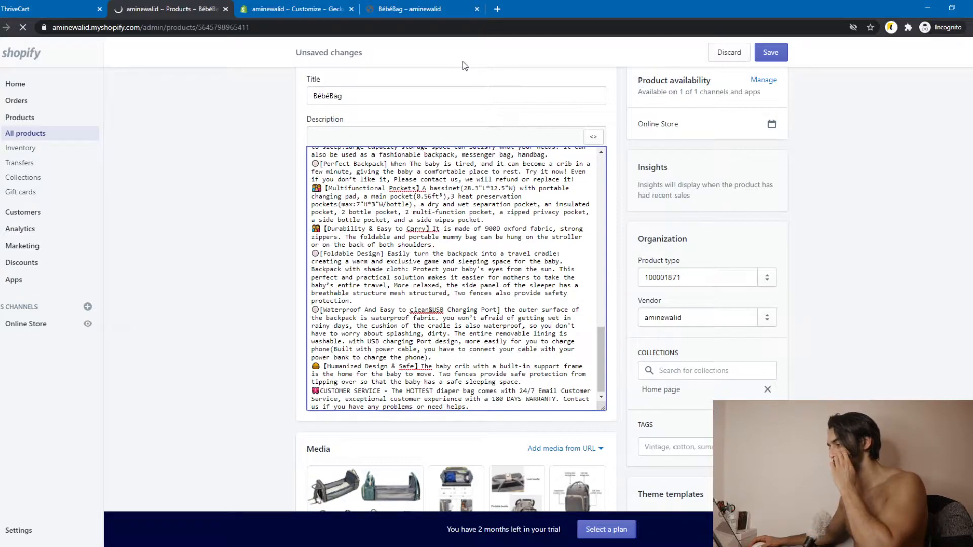
Step: Copy the embed code from ThriveCart and show the end of the BébéBag description's HTML in Shopify
left_click(87, 6)
left_click(730, 414)
left_click(205, 6)
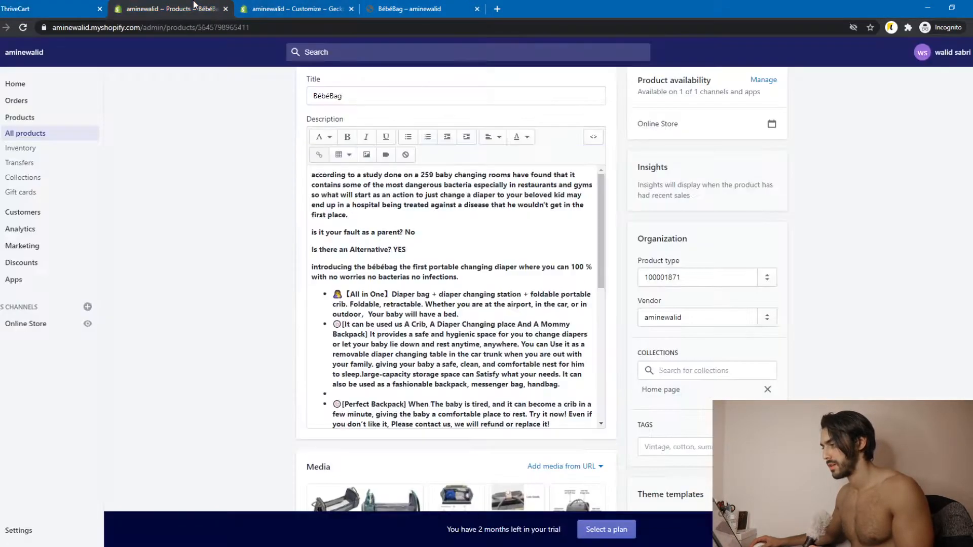
scroll(502, 355, "down", 5)
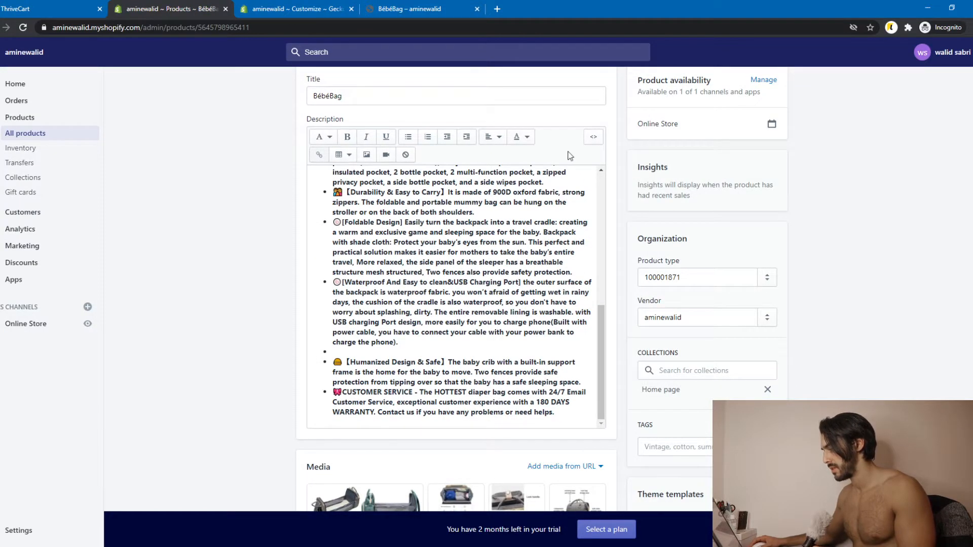
left_click(593, 137)
scroll(363, 246, "down", 8)
scroll(362, 245, "up", 4)
Step: Look through the Tab Descriptions section and the other product page sections in the theme editor
left_click(314, 5)
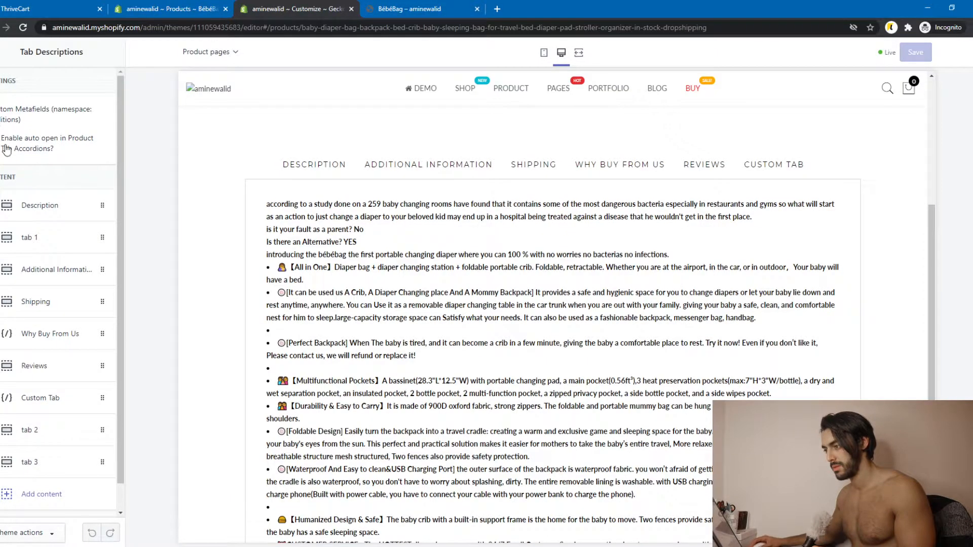
scroll(30, 192, "down", 1)
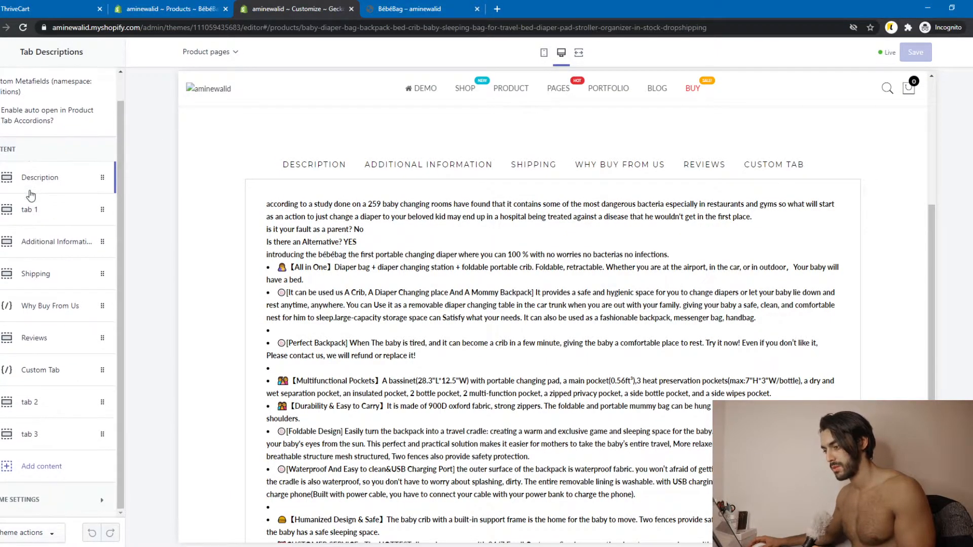
left_click(1, 52)
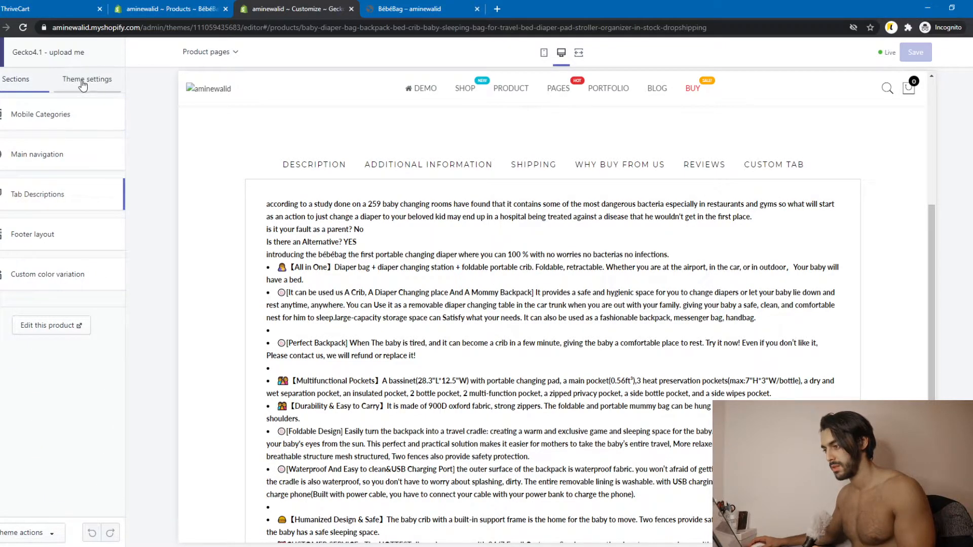
left_click(42, 201)
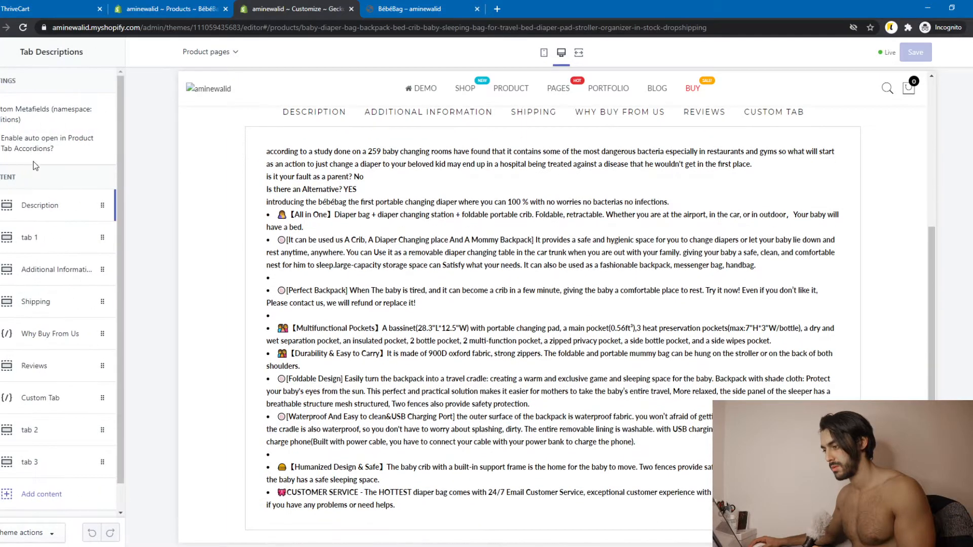
left_click(2, 52)
scroll(386, 172, "up", 4)
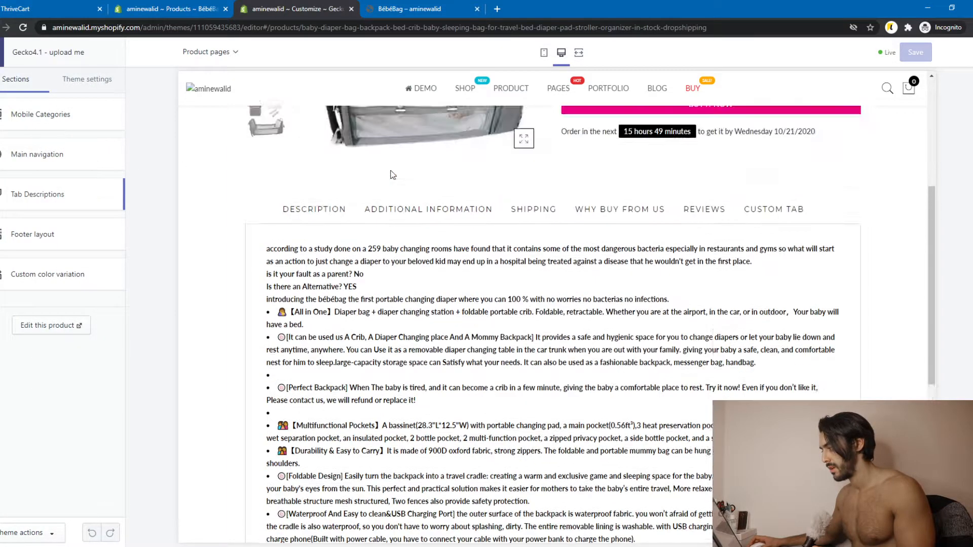
Step: Examine the Additional Information, Shipping, Why Buy From Us, Custom Tab and Description tabs in the product page preview
left_click(432, 322)
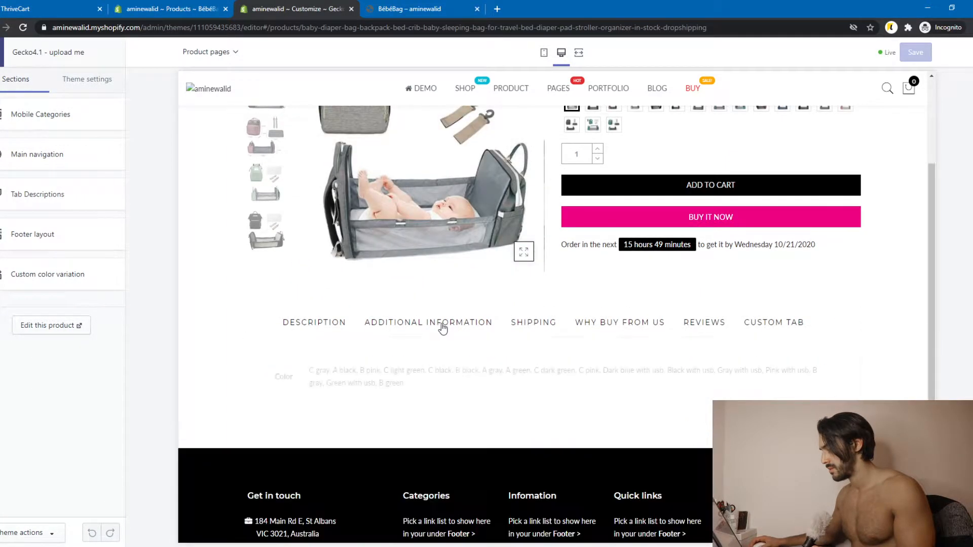
left_click(534, 328)
left_click(591, 328)
left_click(762, 328)
left_click(300, 324)
scroll(299, 339, "down", 10)
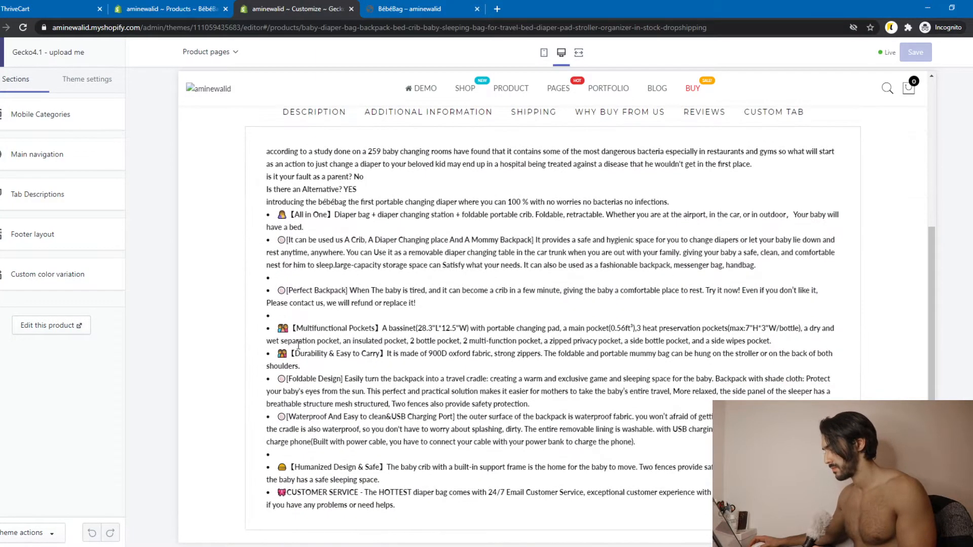
scroll(299, 347, "up", 5)
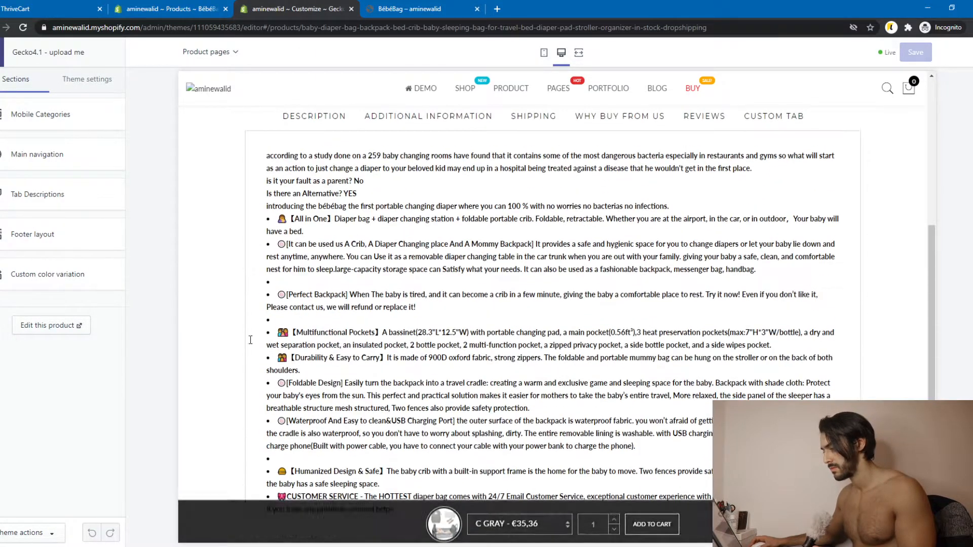
Step: Set the product description design to Product Tab Accordions in the theme's Product Page settings, save, and check the preview
left_click(86, 79)
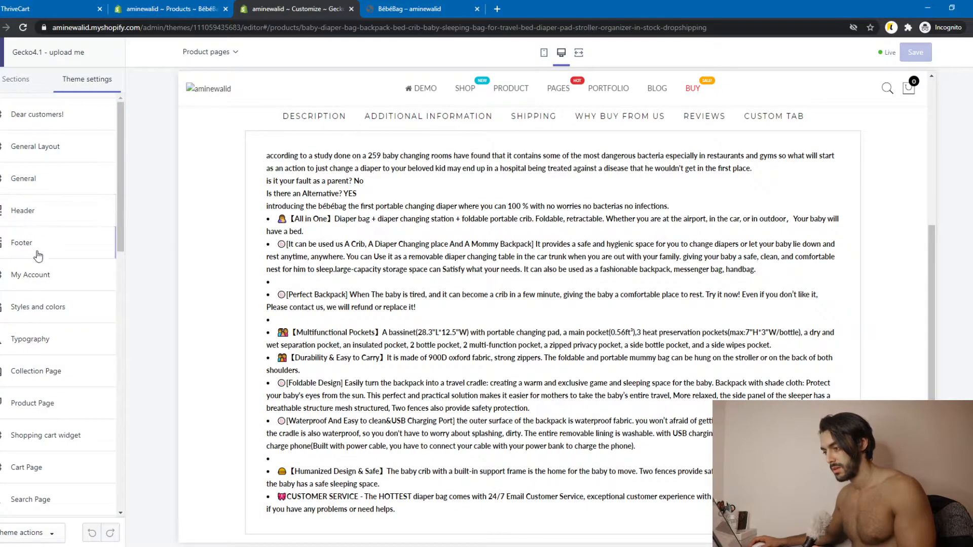
left_click(41, 405)
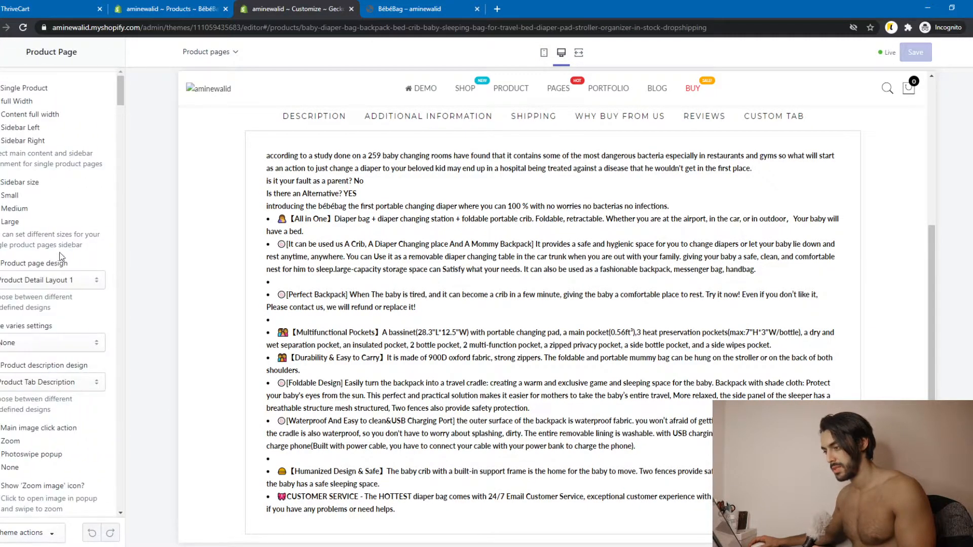
scroll(61, 281, "down", 2)
left_click(69, 283)
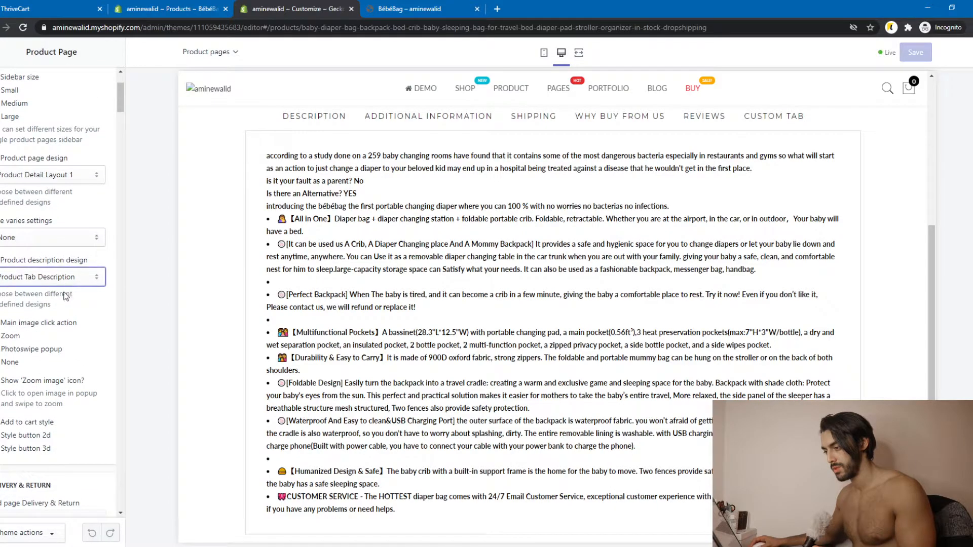
left_click(67, 304)
left_click(913, 55)
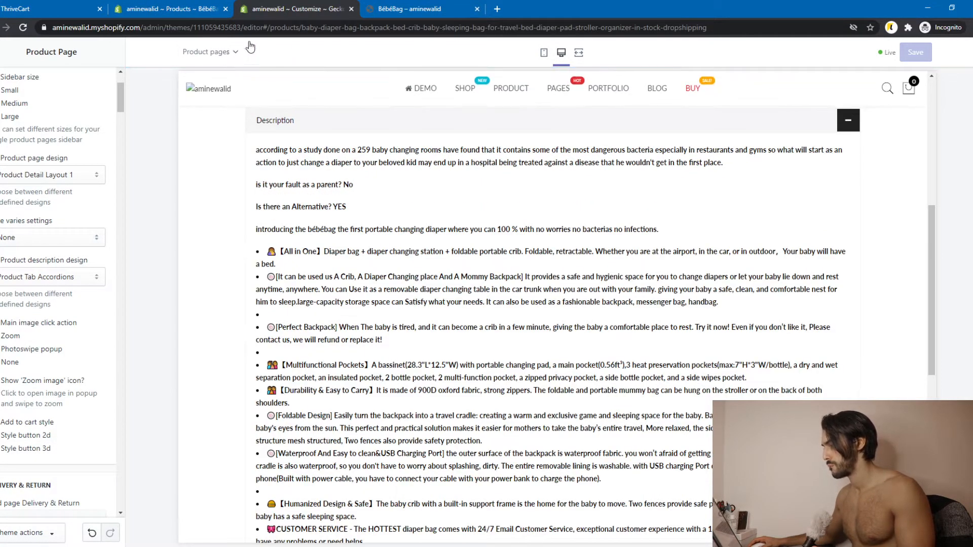
scroll(476, 173, "up", 4)
scroll(479, 167, "down", 10)
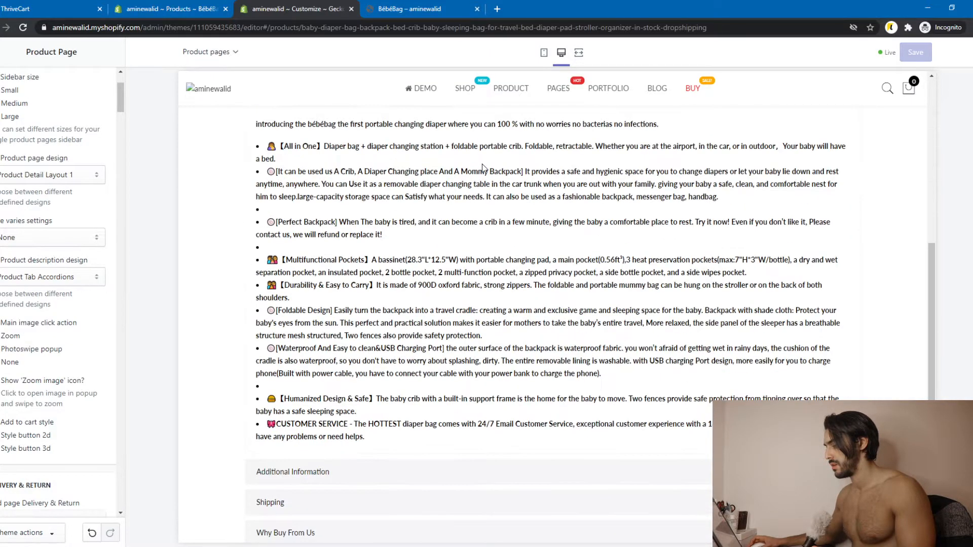
scroll(484, 163, "up", 3)
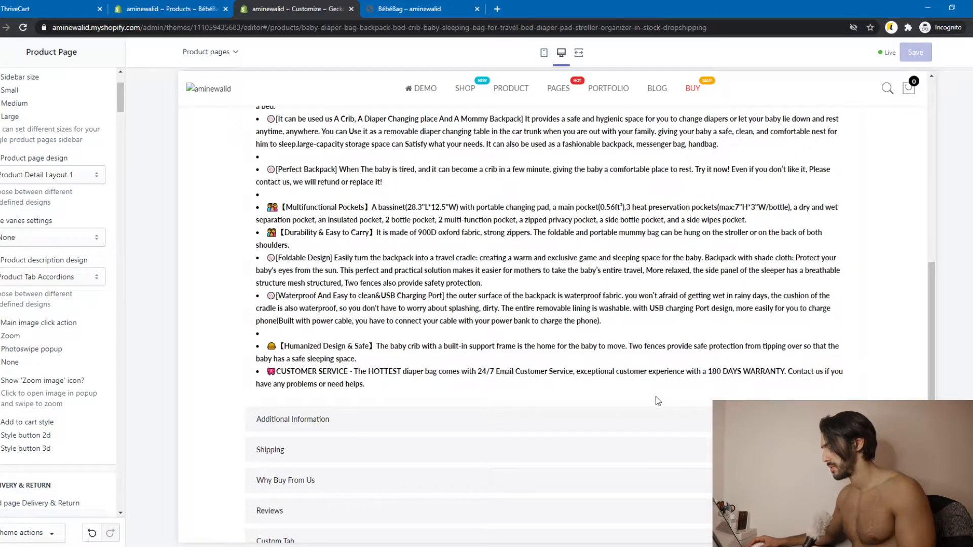
Step: Paste the ThriveCart embed code on a new line after the closing ul tag in the description's HTML and save the product
left_click(178, 6)
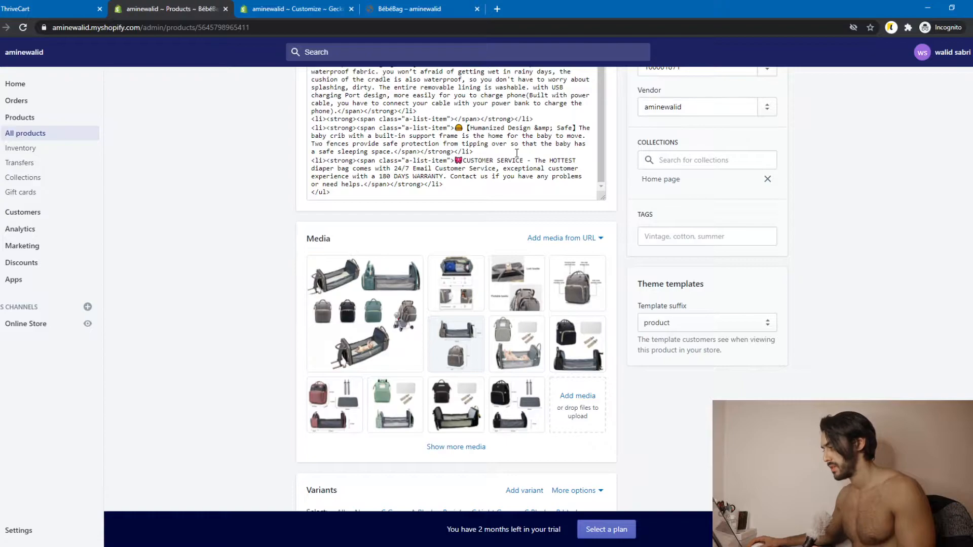
key("Return")
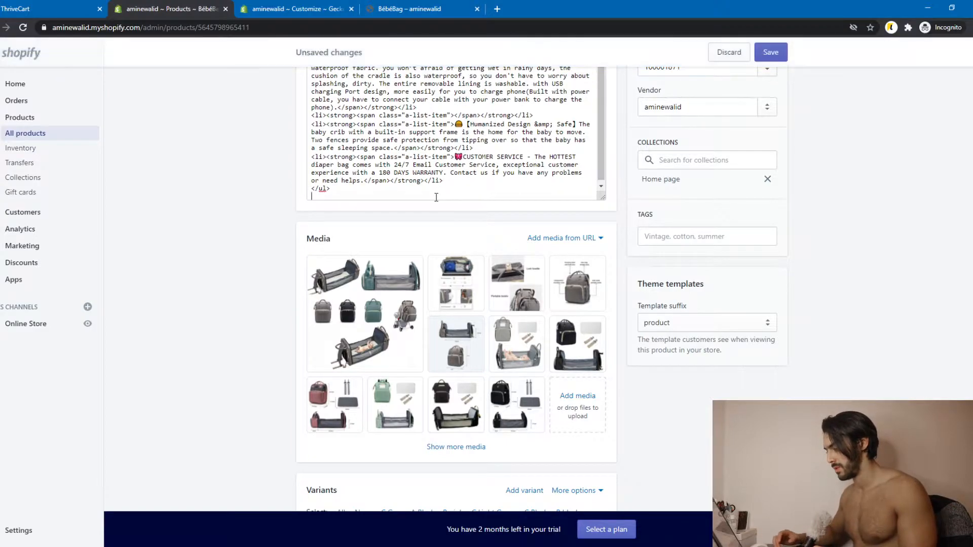
key("ctrl+v")
left_click(769, 53)
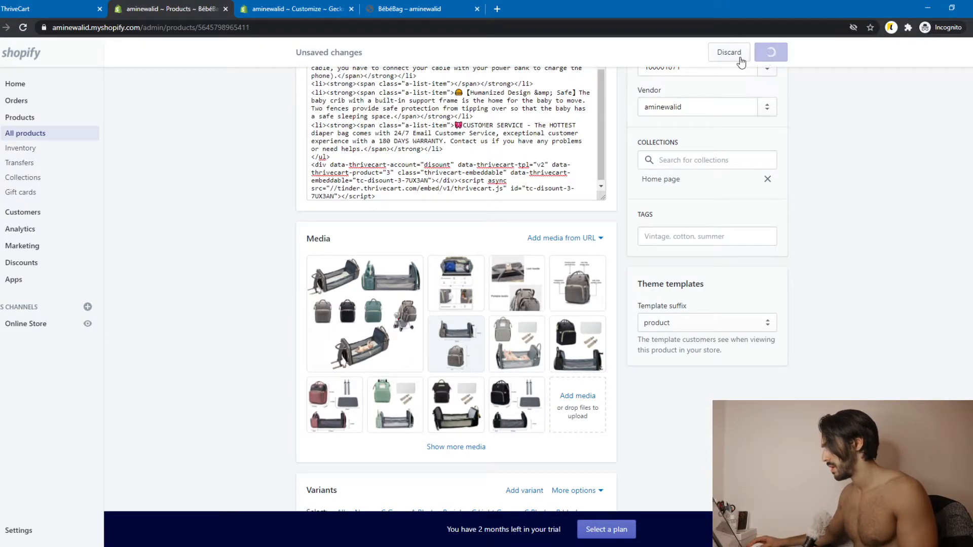
Step: Preview the BébéBag product from its admin page and examine the ThriveCart checkout embedded below the description
left_click(345, 8)
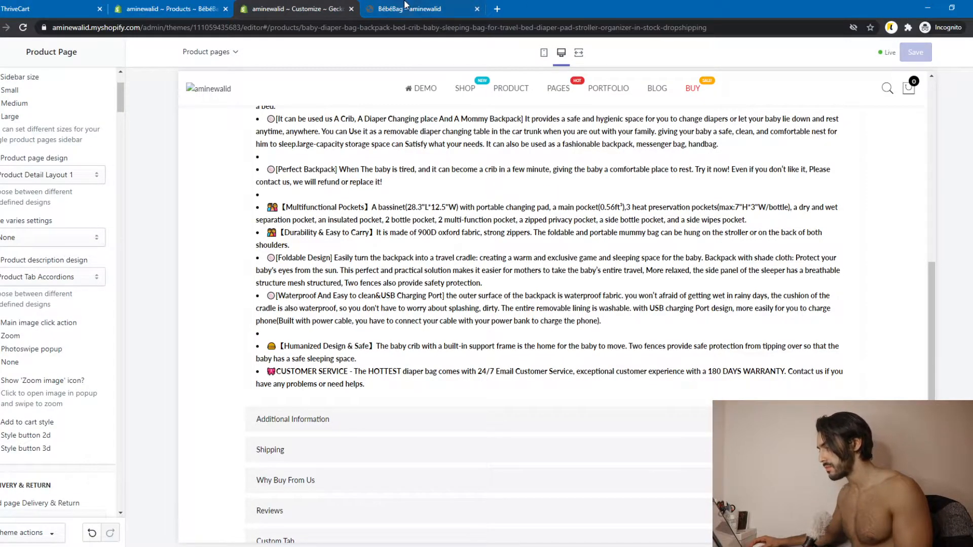
scroll(426, 163, "up", 4)
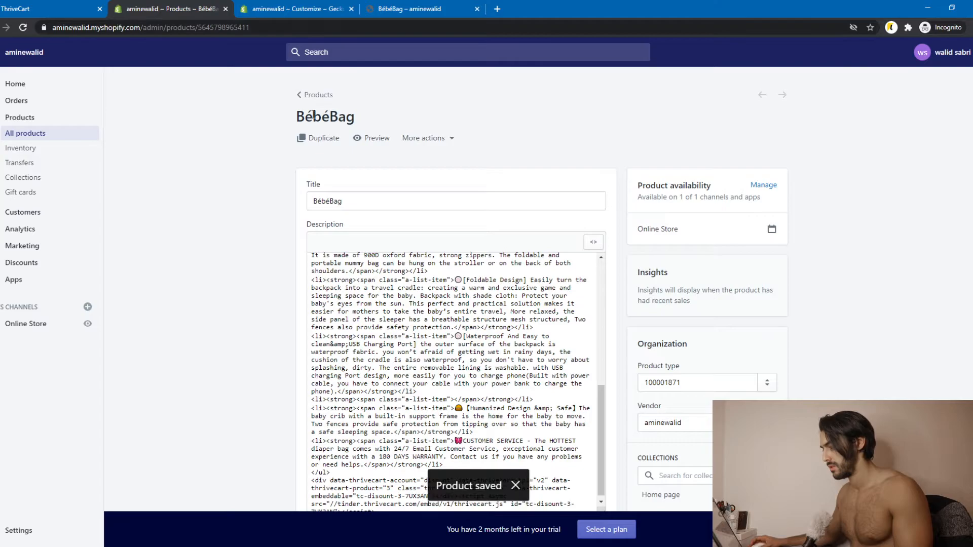
left_click(327, 7)
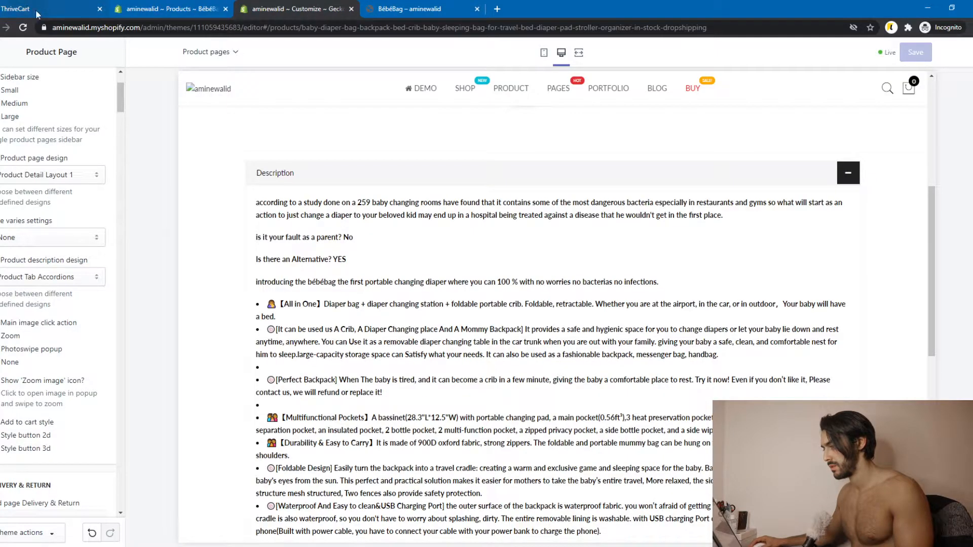
left_click(406, 4)
left_click(186, 4)
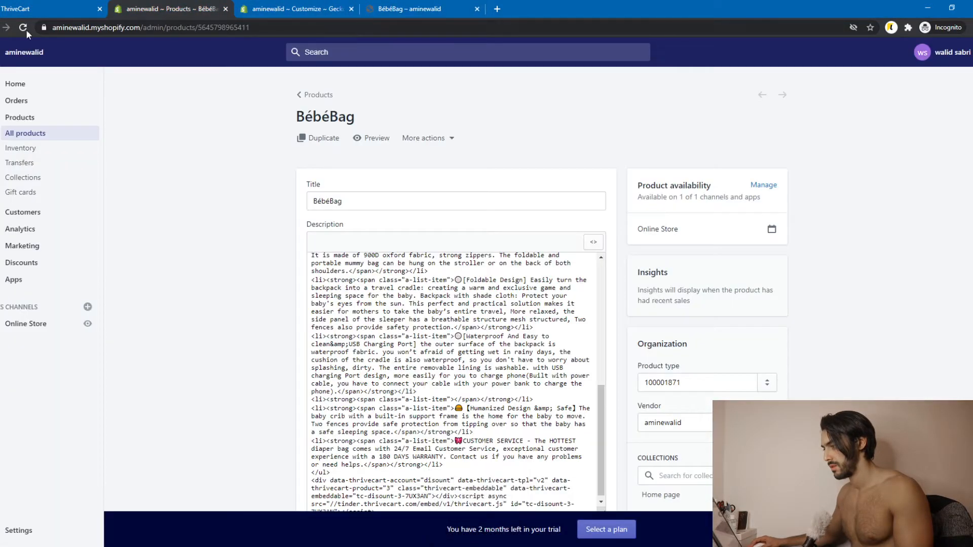
left_click(376, 139)
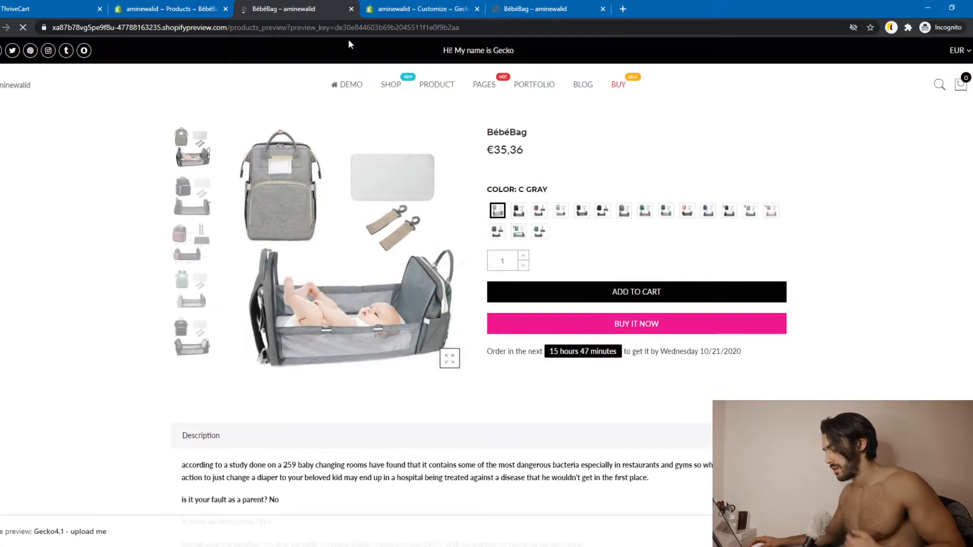
scroll(438, 208, "down", 10)
scroll(437, 208, "down", 1)
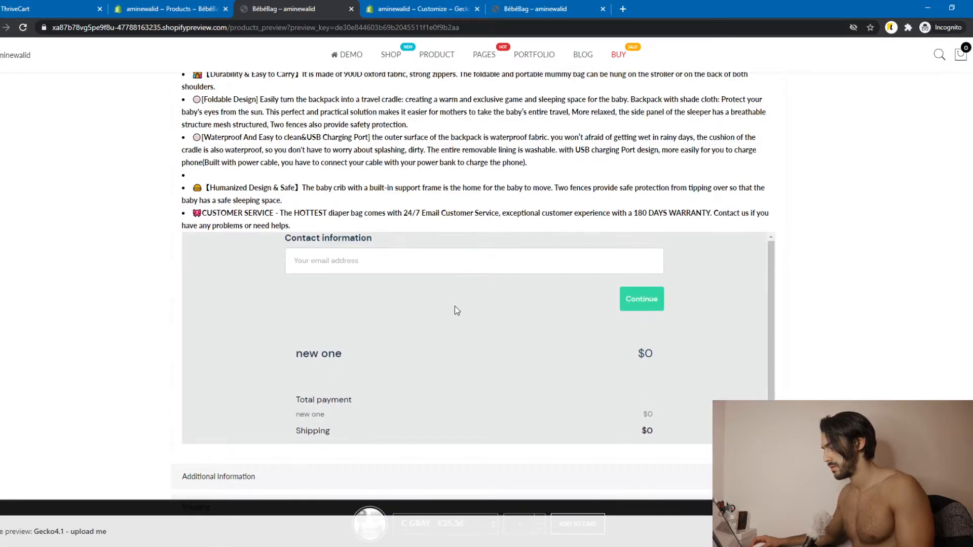
scroll(454, 306, "up", 3)
scroll(455, 334, "down", 5)
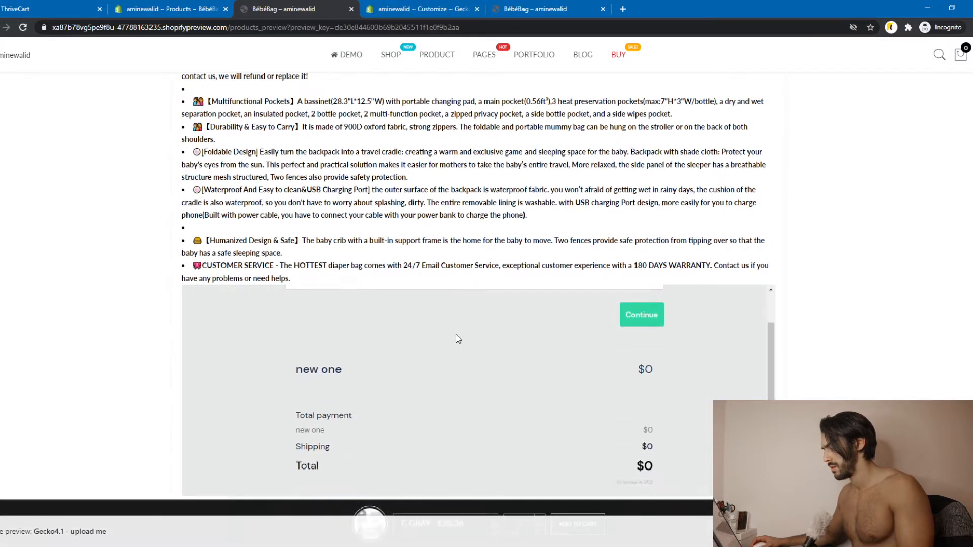
scroll(477, 255, "up", 1)
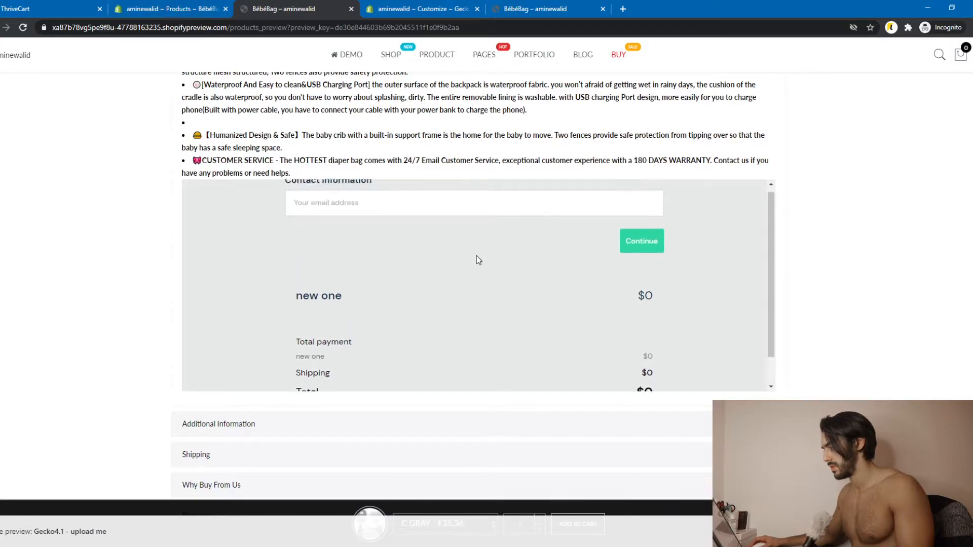
Step: Fill in the contact e-mail in the embedded checkout, continue to the shipping form and look over its fields
left_click(473, 201)
left_click(380, 229)
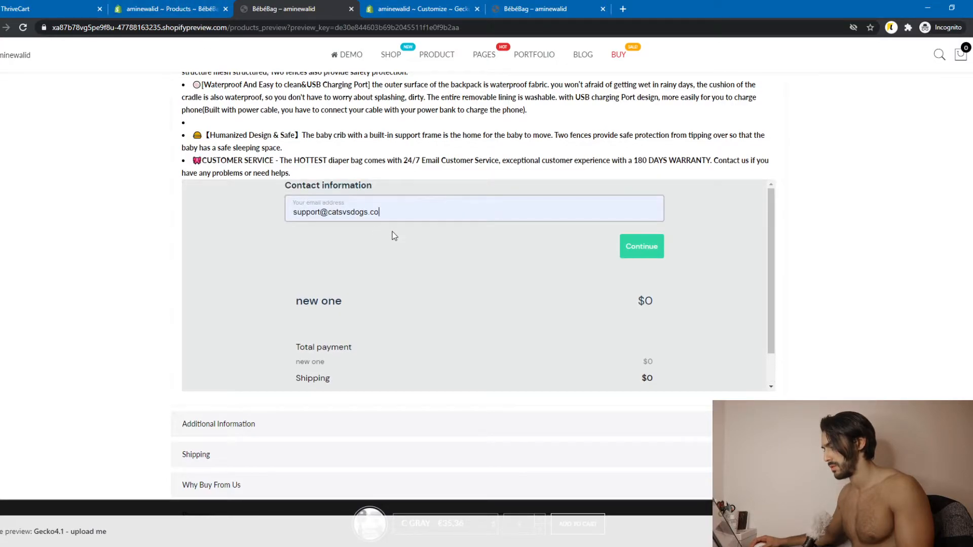
left_click(641, 247)
scroll(412, 303, "down", 1)
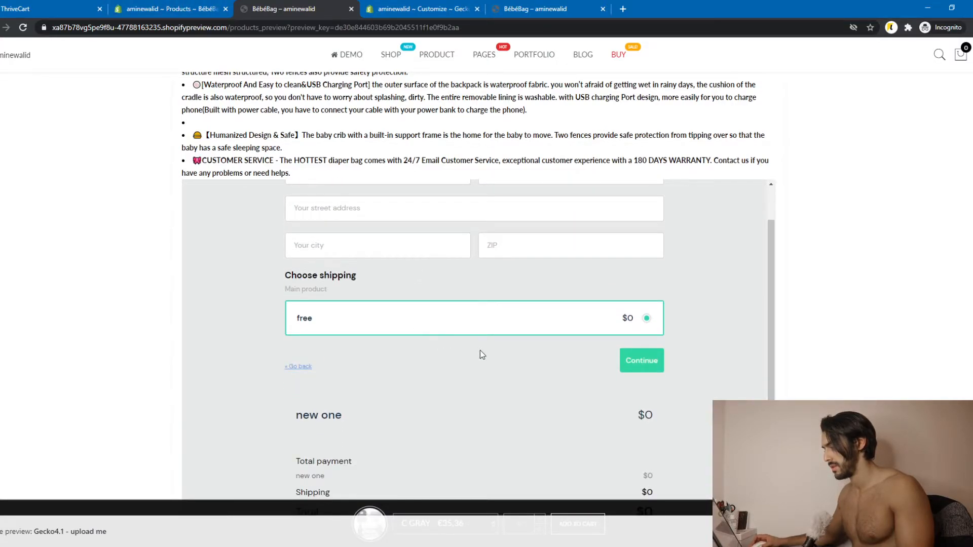
scroll(456, 360, "down", 3)
scroll(398, 355, "up", 4)
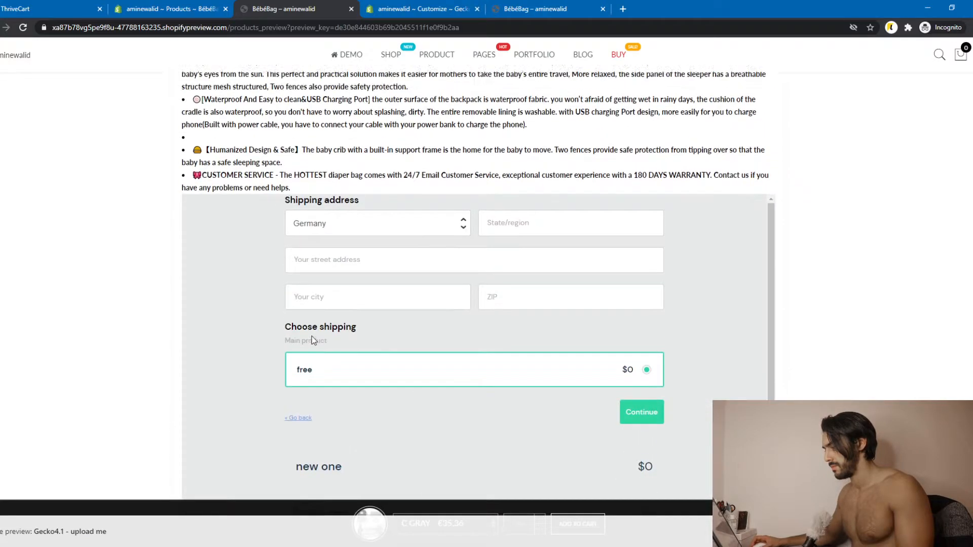
Step: Switch to ThriveCart, open the "new one" product's checkout for editing and set the cart flow to Single step
scroll(313, 340, "up", 2)
key("ctrl+shift+Tab")
key("ctrl+shift+Tab")
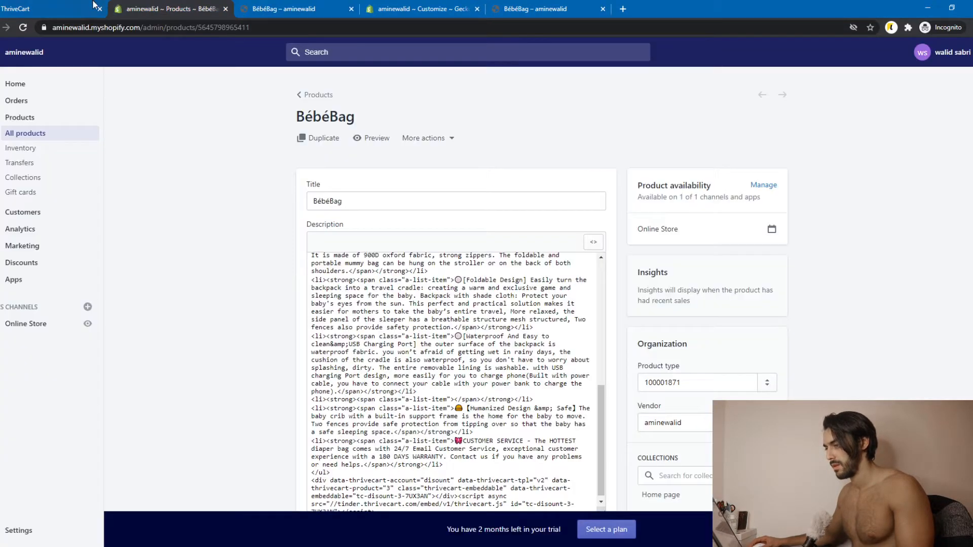
key("ctrl+Tab")
key("ctrl+Tab")
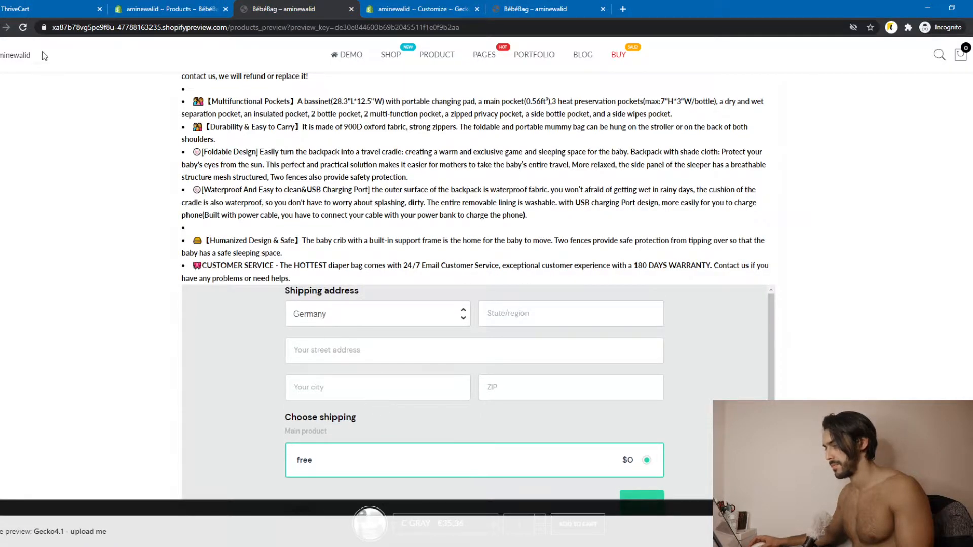
left_click(49, 4)
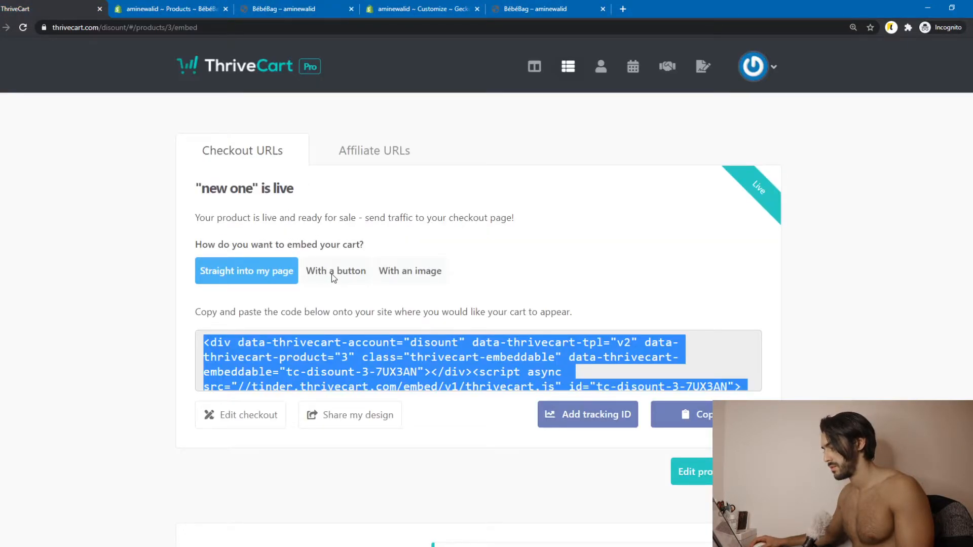
left_click(259, 417)
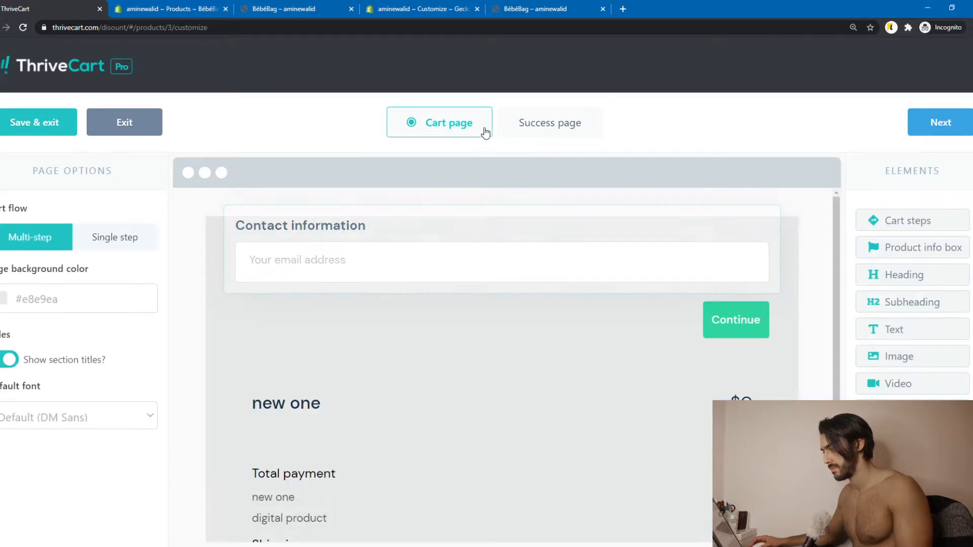
left_click(116, 245)
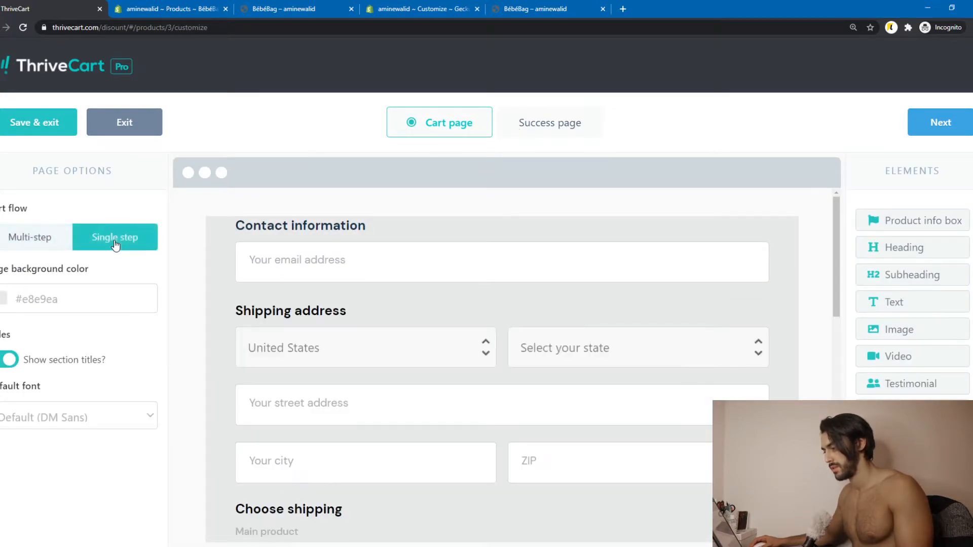
Step: Hide the section titles on the cart page and show them again
left_click(5, 365)
left_click(5, 367)
left_click(4, 366)
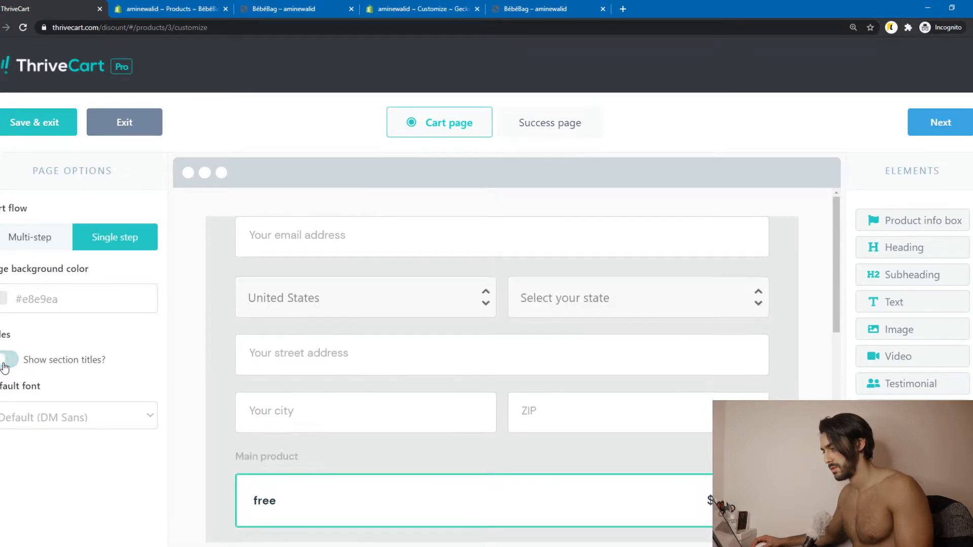
left_click(5, 366)
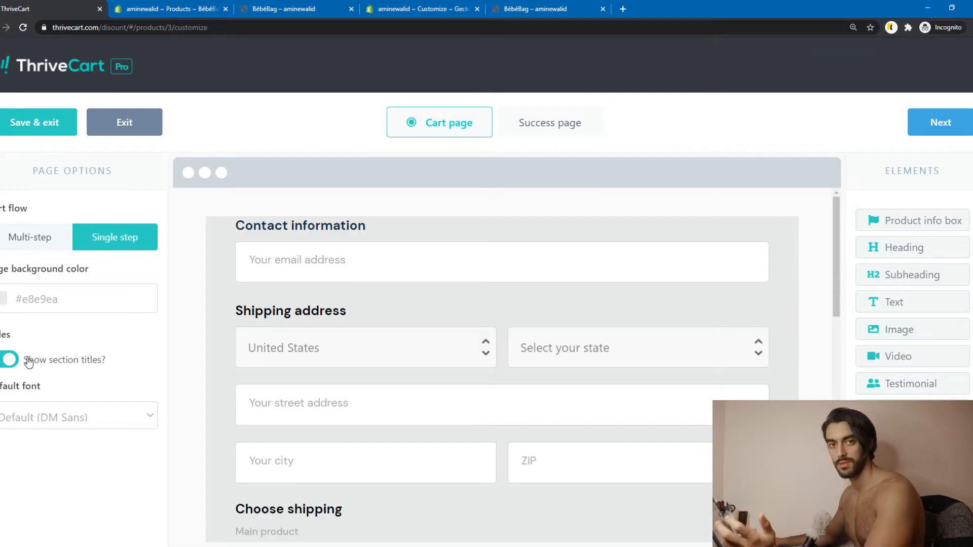
Step: Set the cart page's background color to white, #FFFFFF
scroll(274, 403, "down", 4)
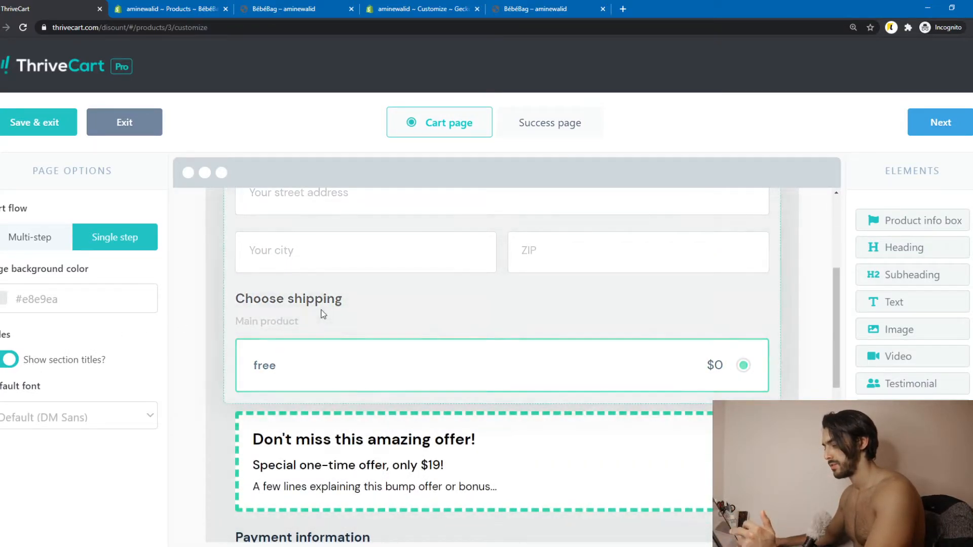
scroll(319, 312, "down", 2)
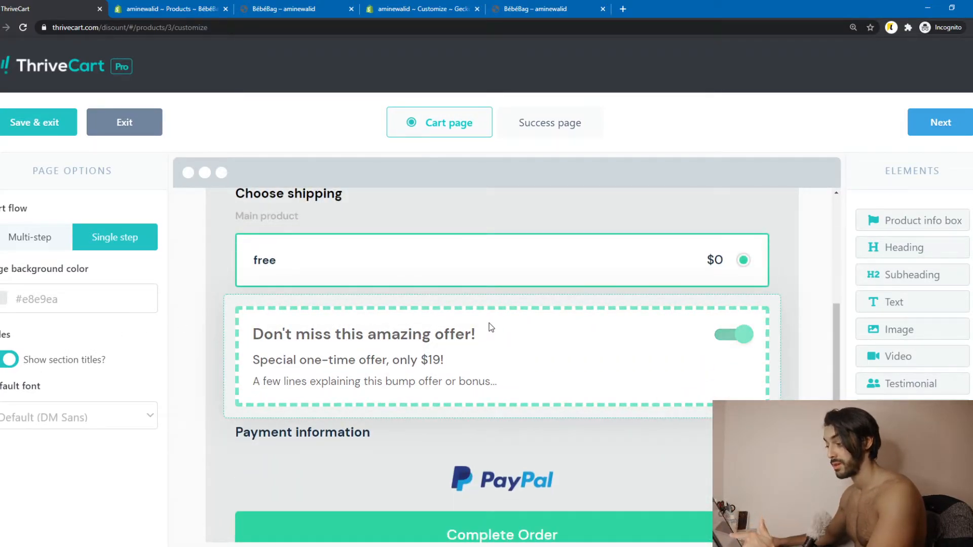
scroll(491, 319, "down", 3)
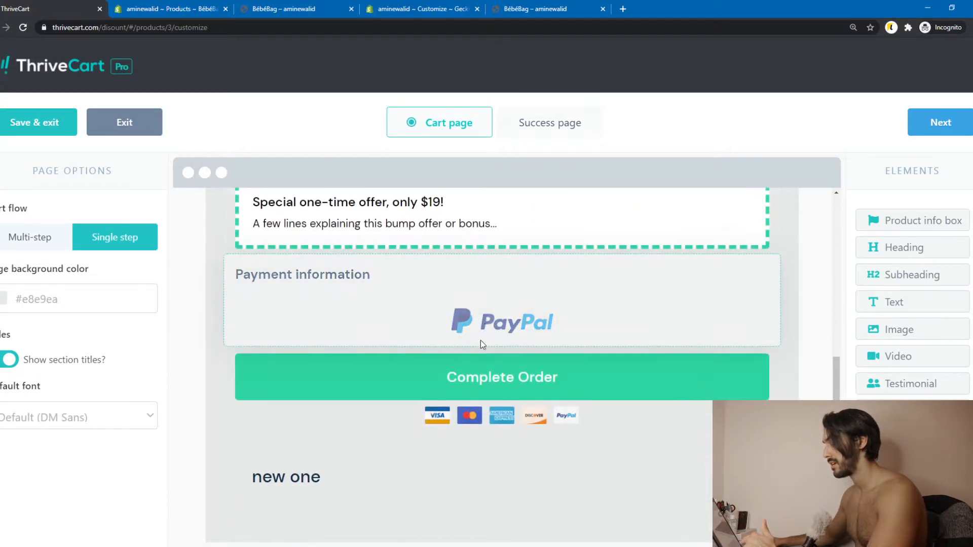
scroll(586, 372, "down", 2)
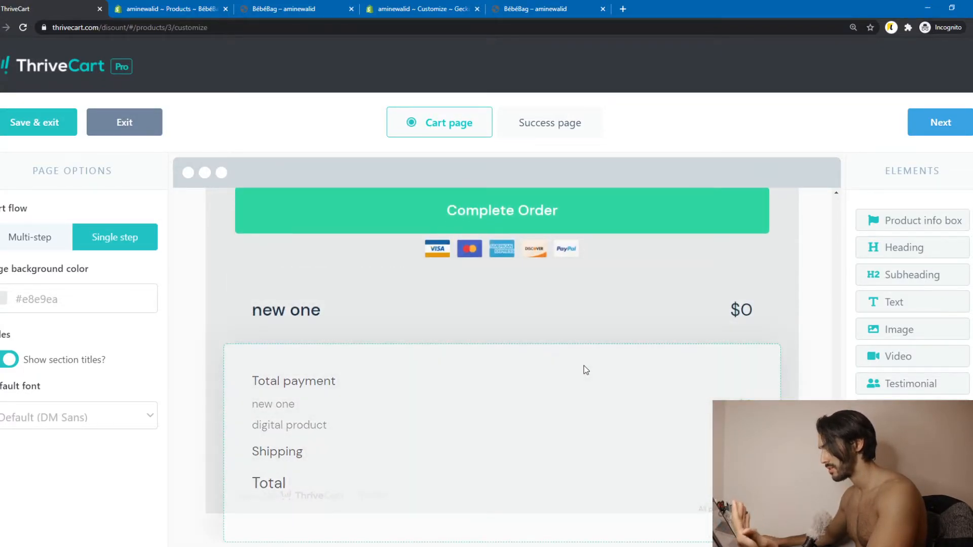
scroll(583, 368, "up", 5)
scroll(571, 369, "up", 1)
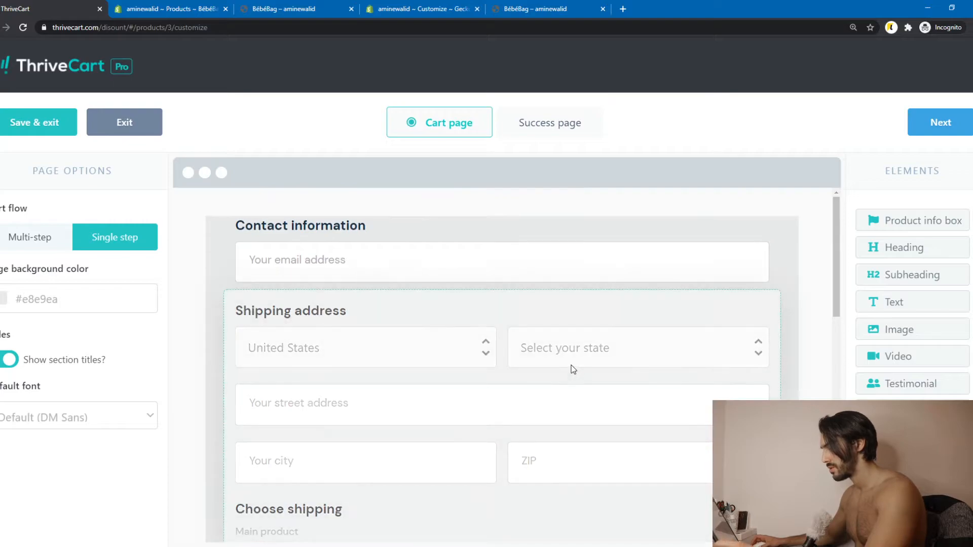
left_click(2, 305)
left_click_drag(29, 327, 1, 320)
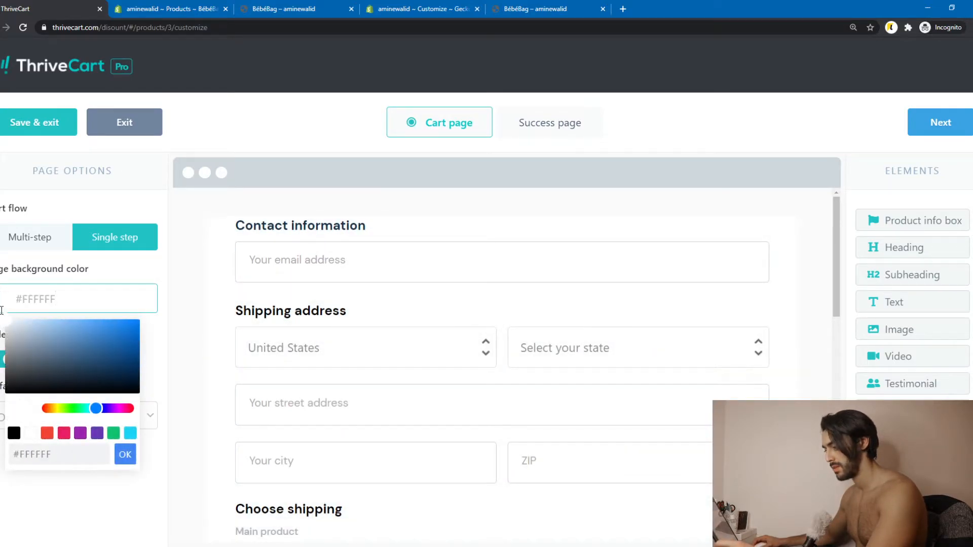
left_click(175, 276)
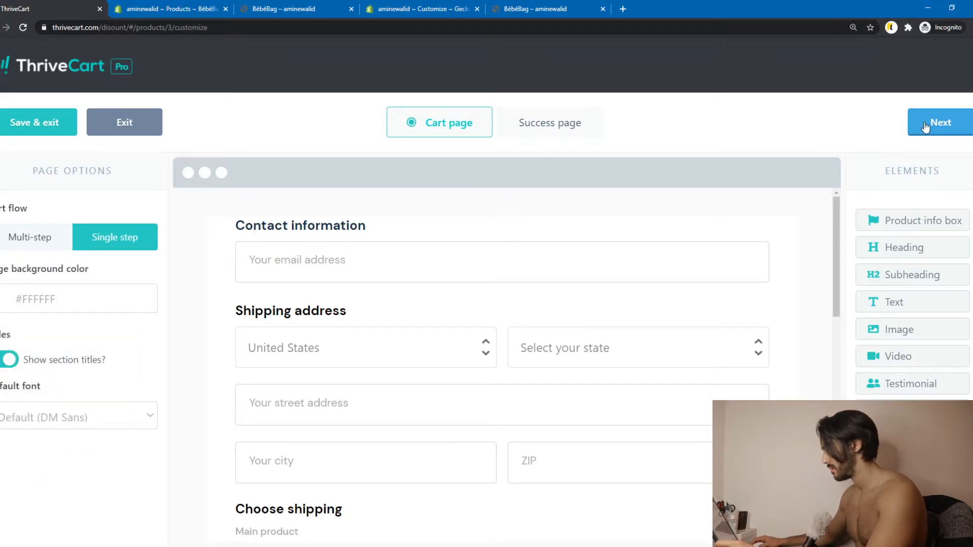
Step: Insert a Video element at the start of the cart page, above the Contact information section
scroll(630, 293, "down", 1)
scroll(588, 289, "up", 1)
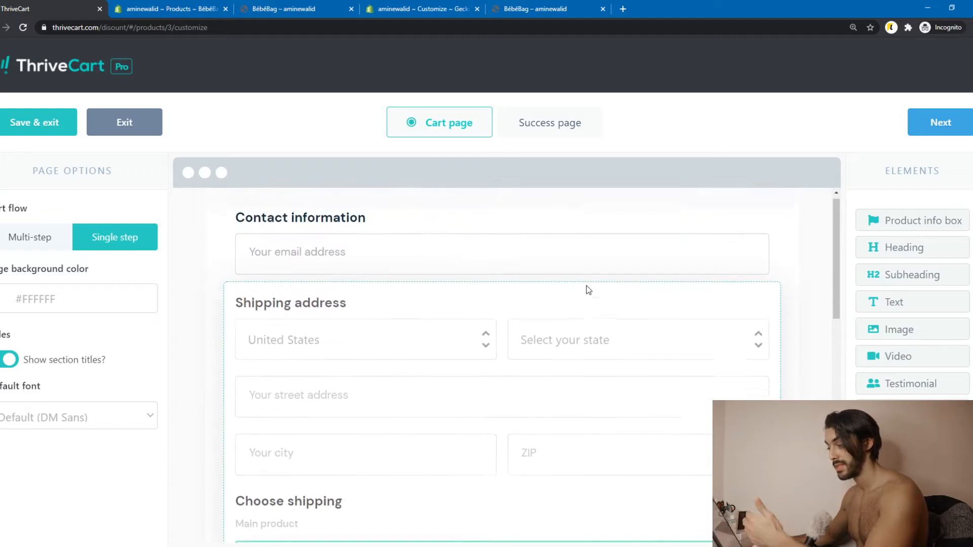
scroll(549, 274, "down", 3)
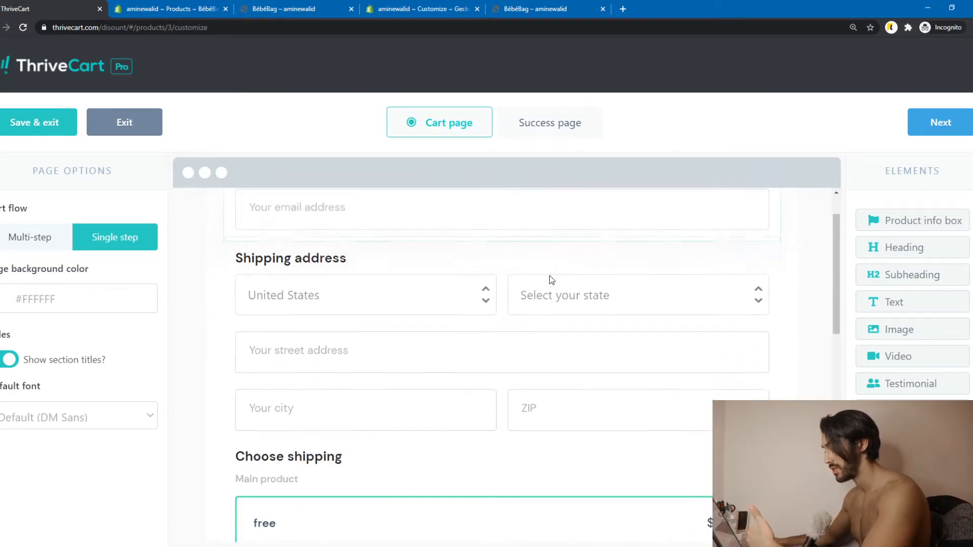
left_click_drag(893, 303, 821, 304)
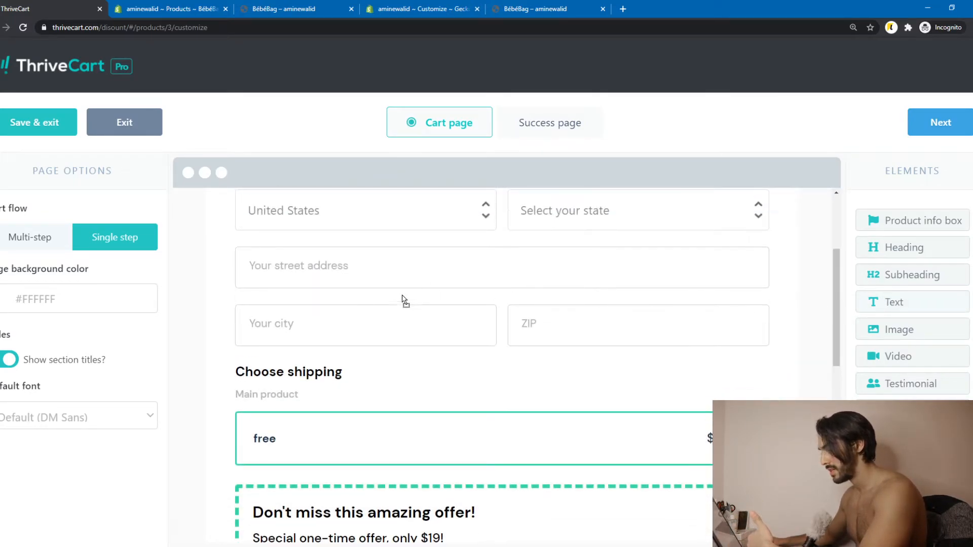
left_click_drag(492, 304, 602, 304)
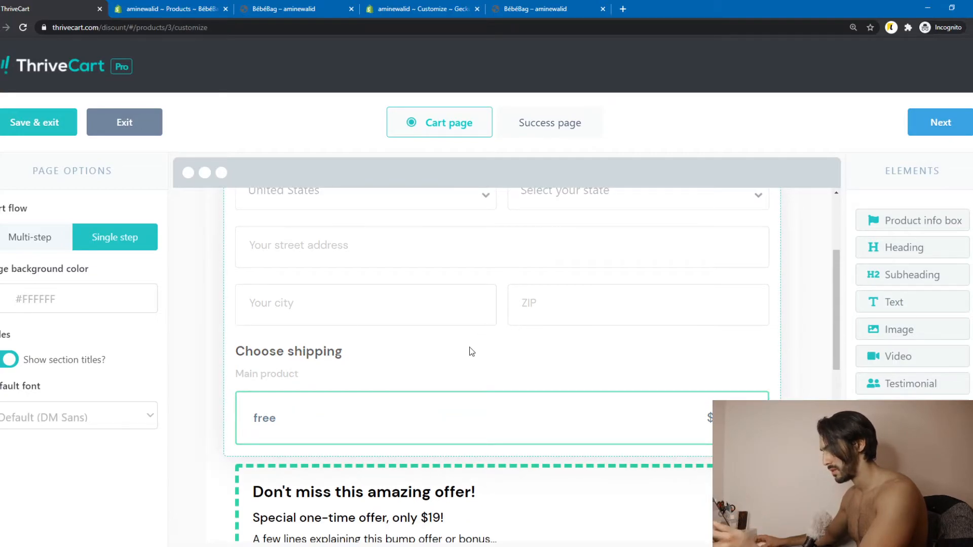
scroll(476, 339, "up", 3)
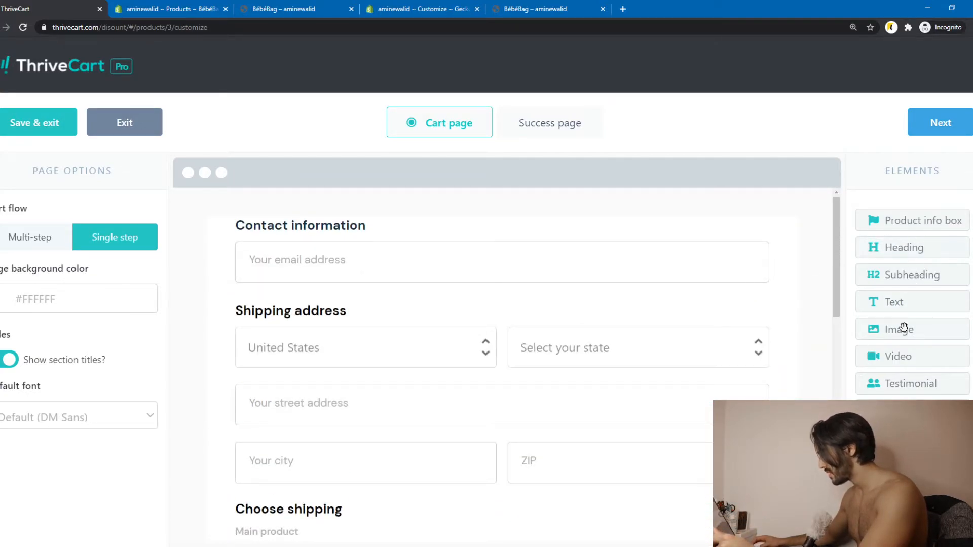
left_click_drag(915, 358, 394, 226)
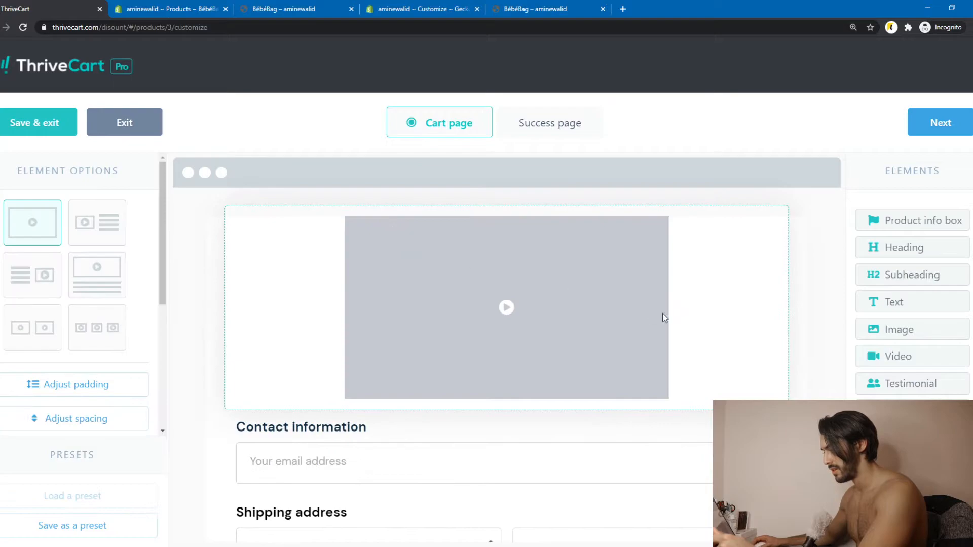
Step: Insert a Testimonial element between the video and Contact information, using the single layout with the avatar centered above the text
left_click_drag(900, 382, 547, 396)
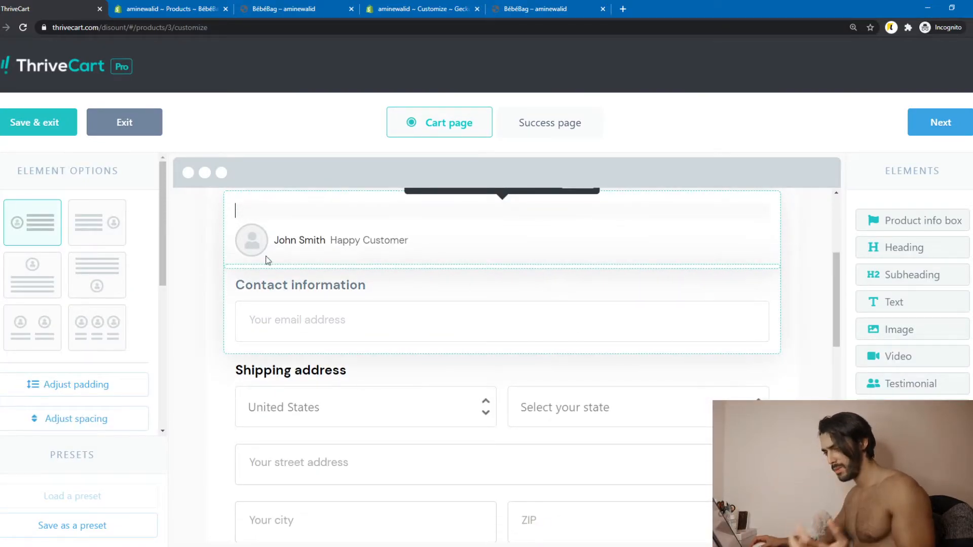
left_click(98, 331)
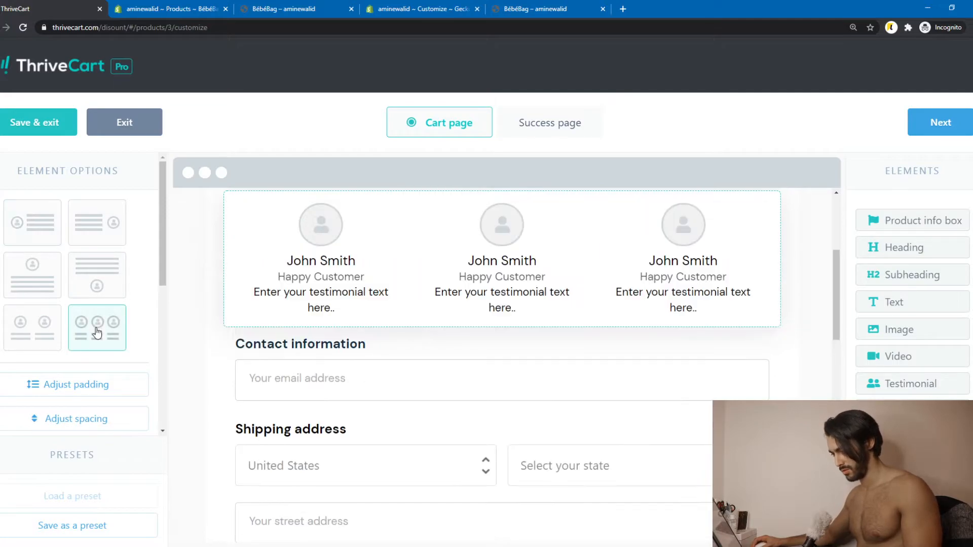
left_click(49, 334)
left_click(32, 276)
scroll(51, 294, "down", 2)
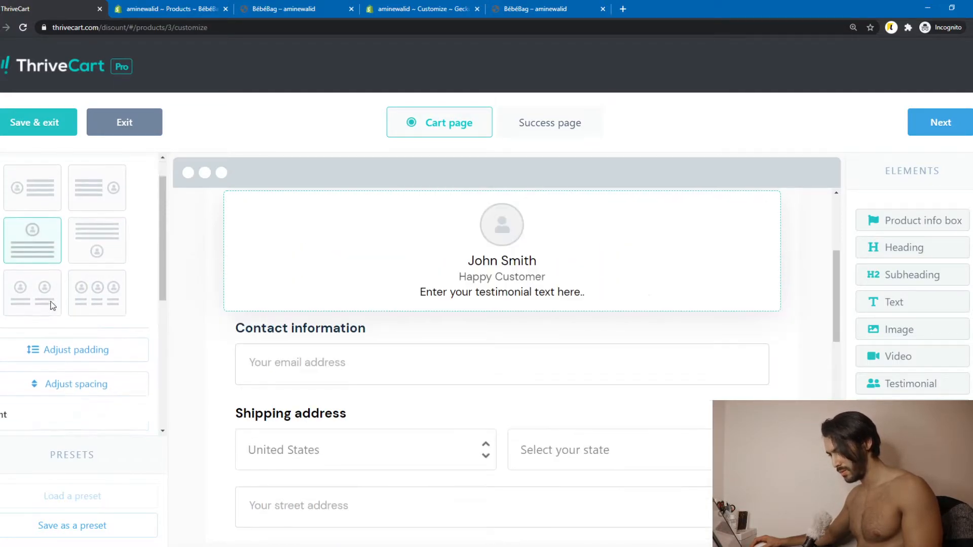
scroll(81, 304, "down", 4)
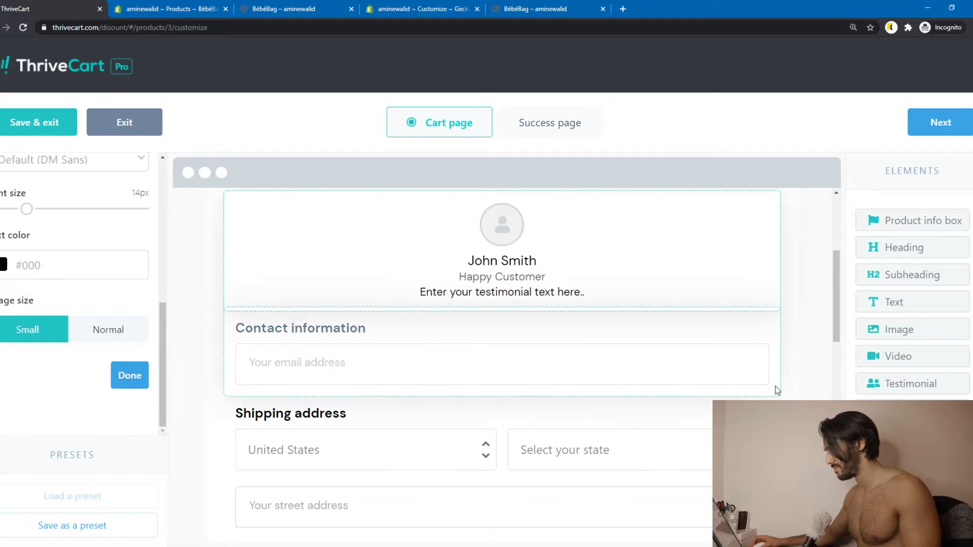
Step: Insert two Bullet points elements between the Contact information and Shipping address sections
scroll(887, 373, "down", 2)
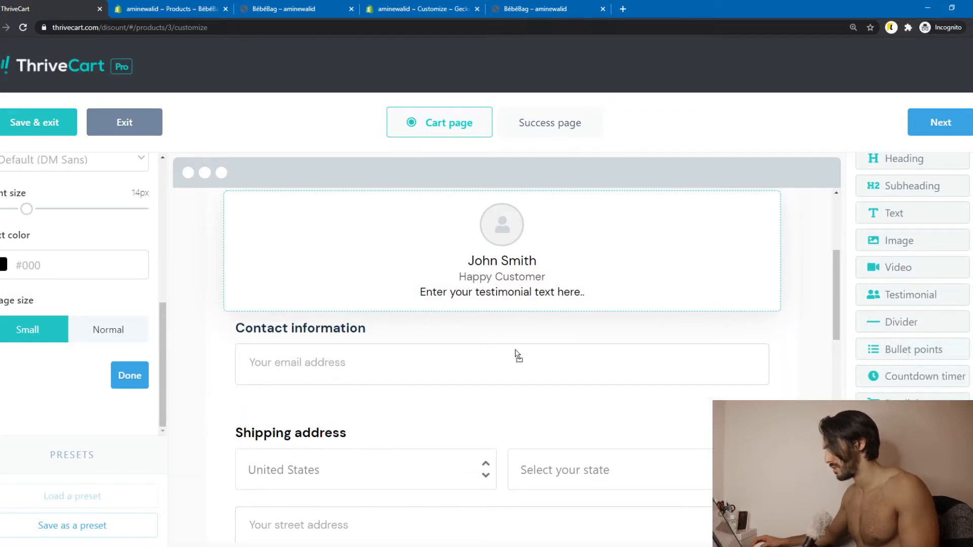
scroll(404, 371, "down", 6)
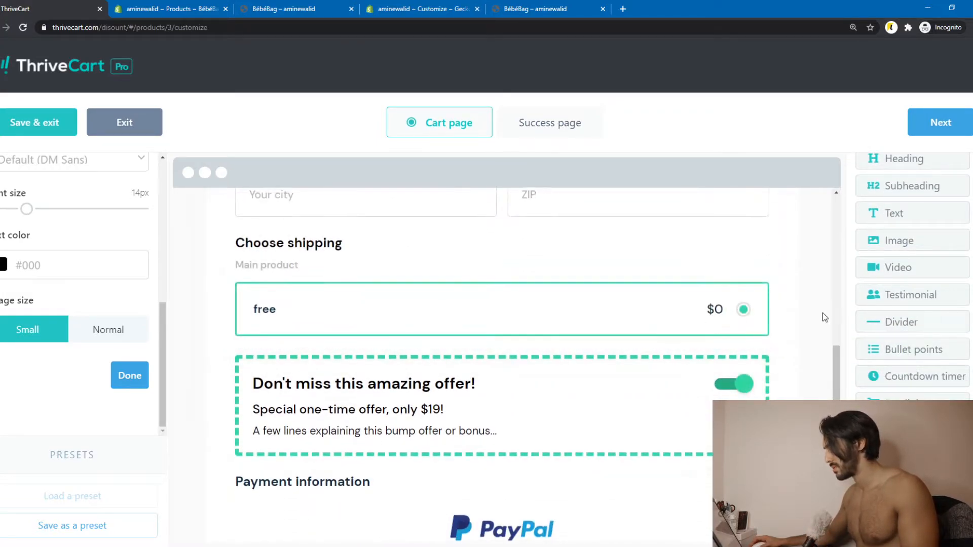
scroll(836, 315, "down", 2)
scroll(752, 342, "up", 5)
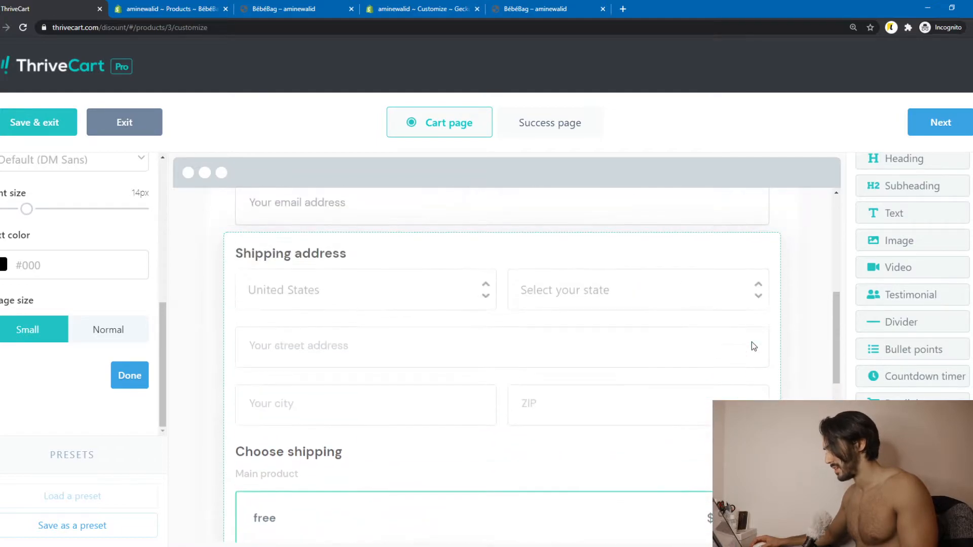
scroll(344, 273, "down", 8)
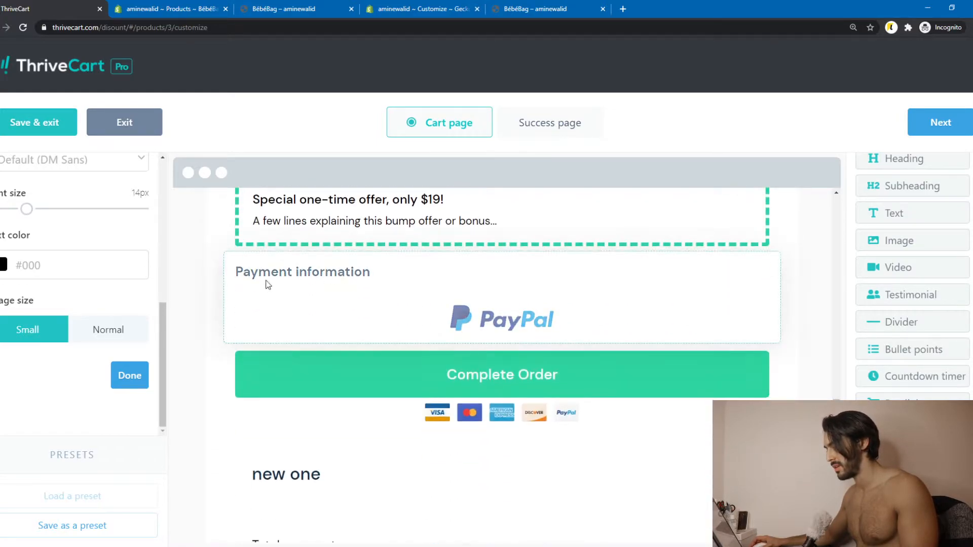
scroll(629, 366, "up", 10)
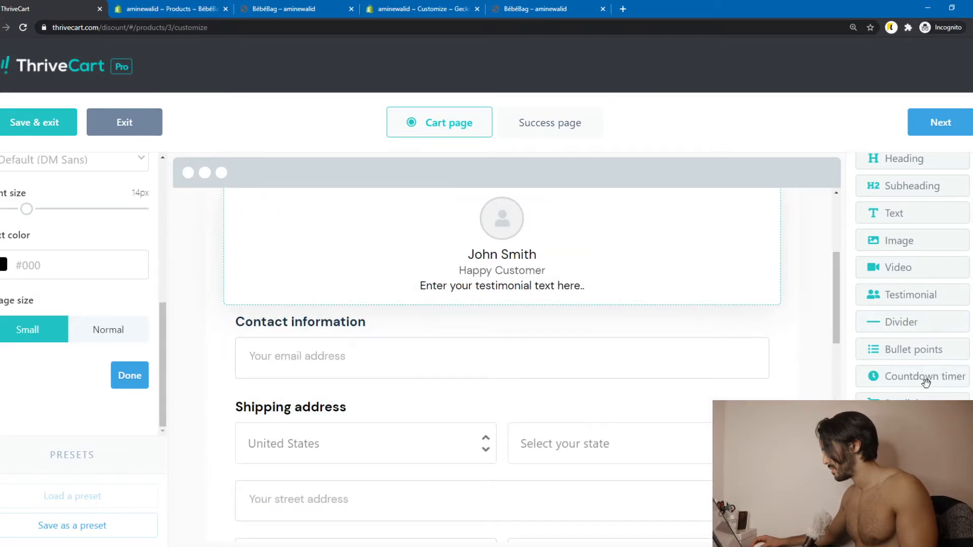
left_click_drag(917, 352, 333, 413)
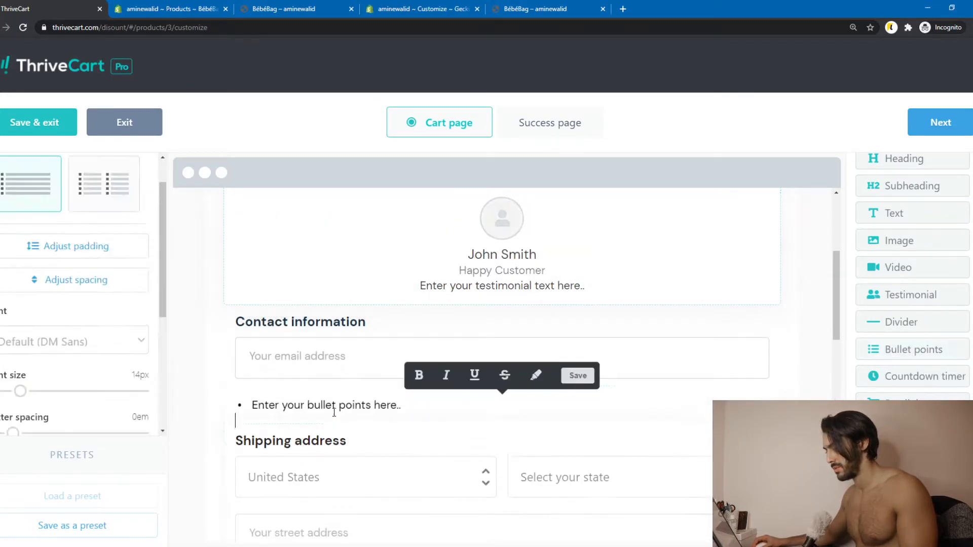
left_click_drag(958, 356, 558, 354)
left_click_drag(314, 366, 313, 366)
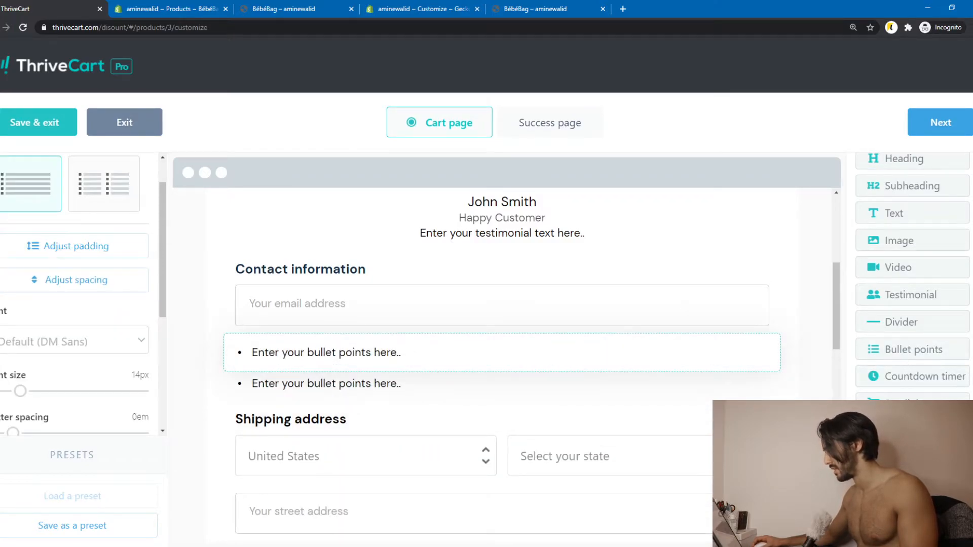
Step: Insert the 30 day money back guarantee seal above the Shipping address section and proceed to the success page
left_click_drag(912, 432, 440, 394)
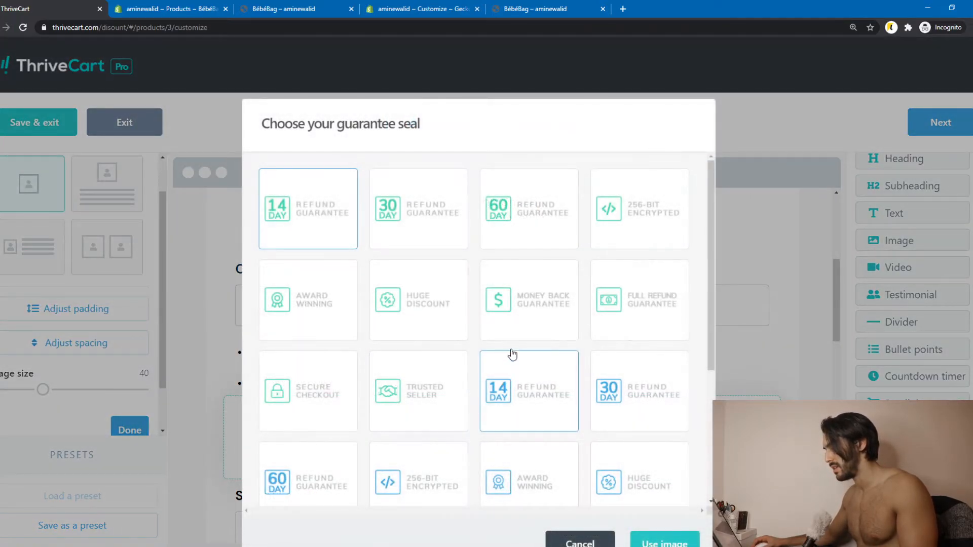
scroll(363, 247, "down", 4)
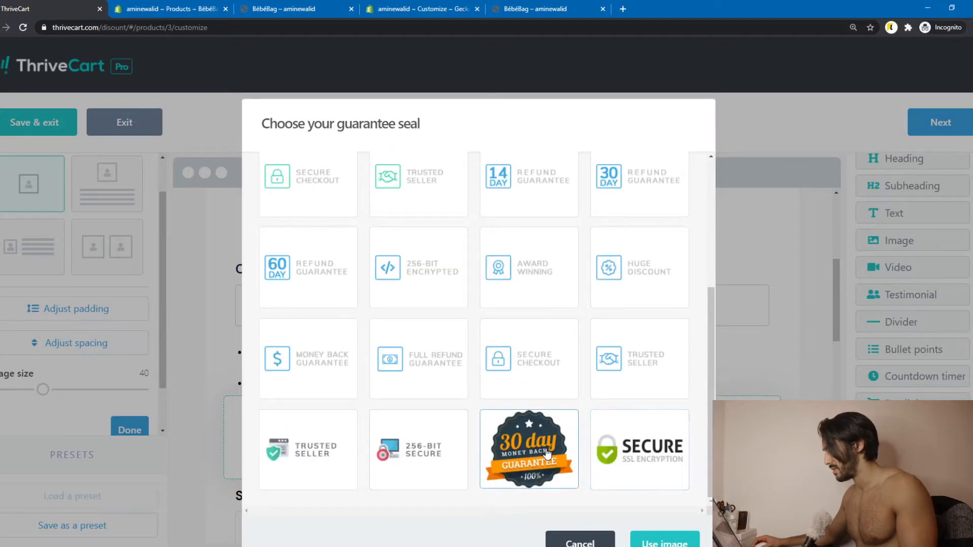
left_click(665, 541)
scroll(531, 385, "down", 4)
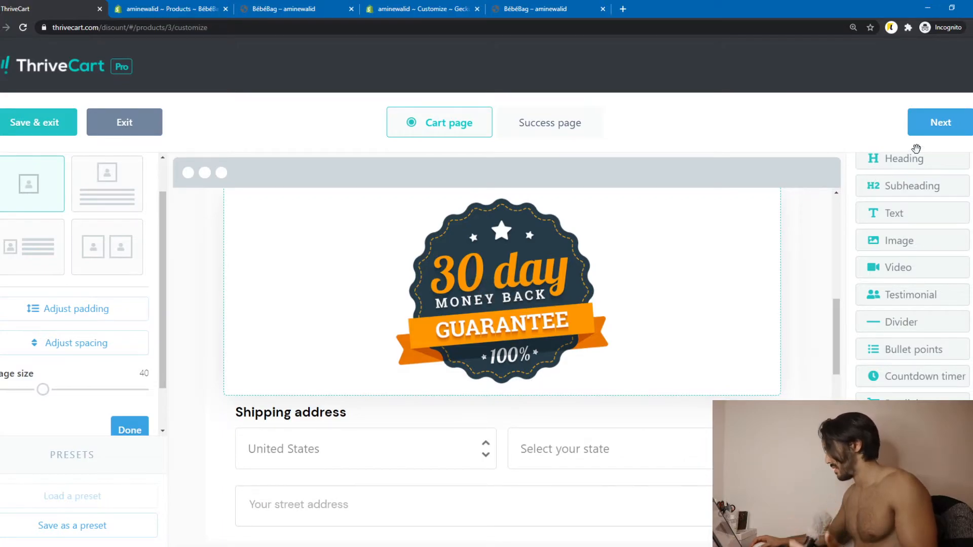
left_click(935, 124)
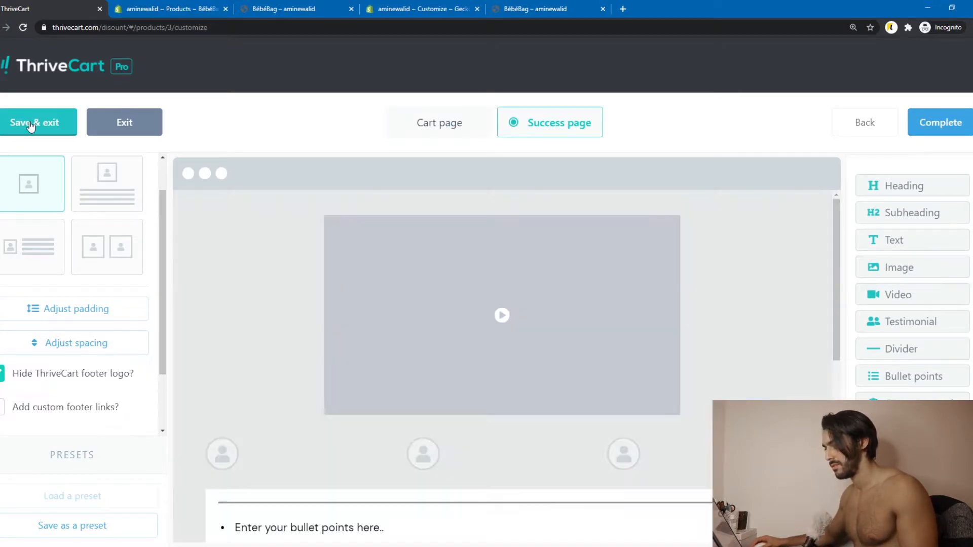
Step: Save the cart design, save the product to get its URL, and copy the refreshed embed code
left_click(30, 123)
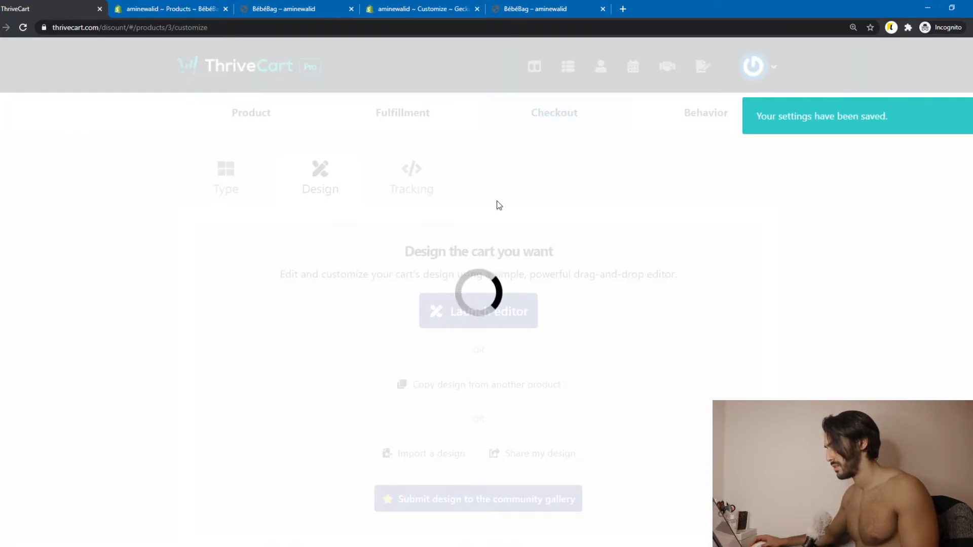
scroll(488, 274, "down", 2)
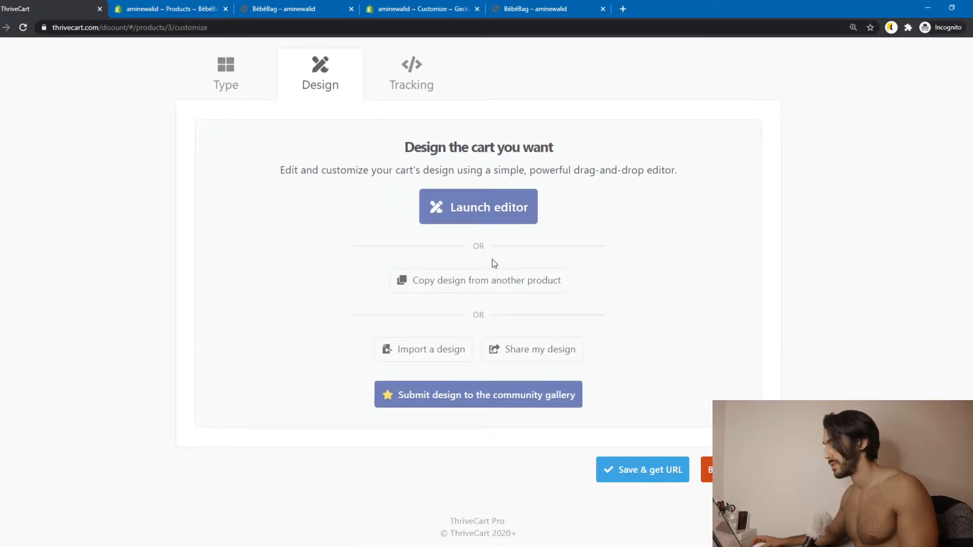
left_click(636, 469)
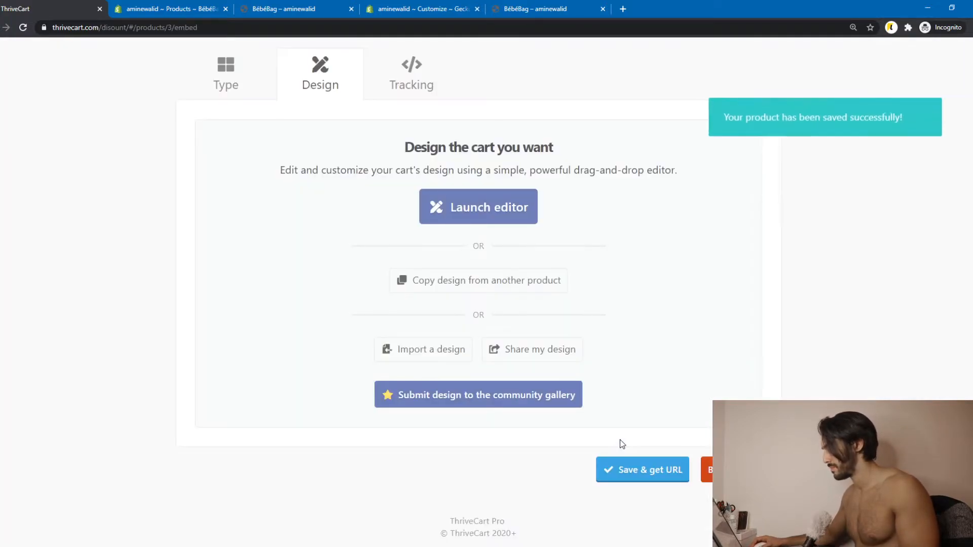
left_click(703, 322)
Step: Replace the old ThriveCart embed code at the end of the BébéBag description with the copied code and save the product
left_click(416, 6)
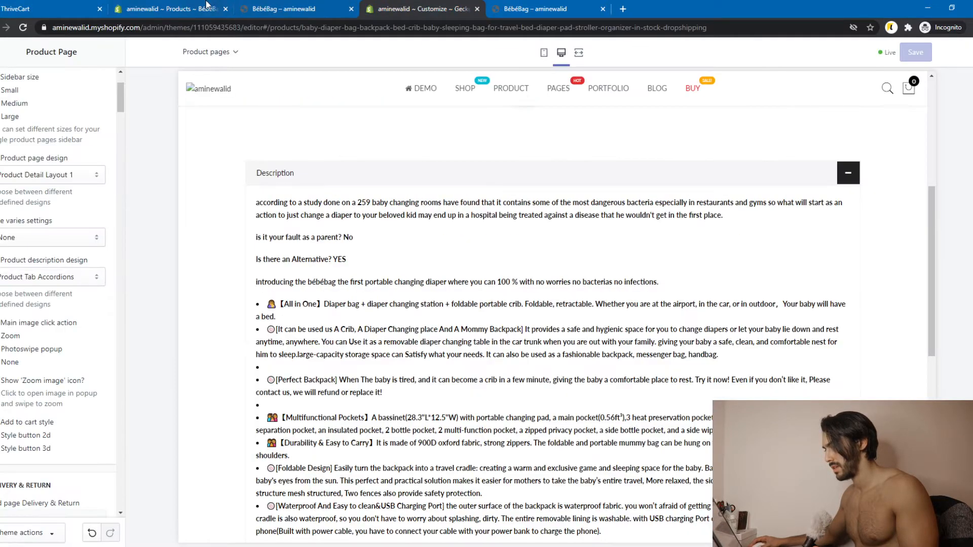
left_click(181, 4)
scroll(451, 325, "down", 10)
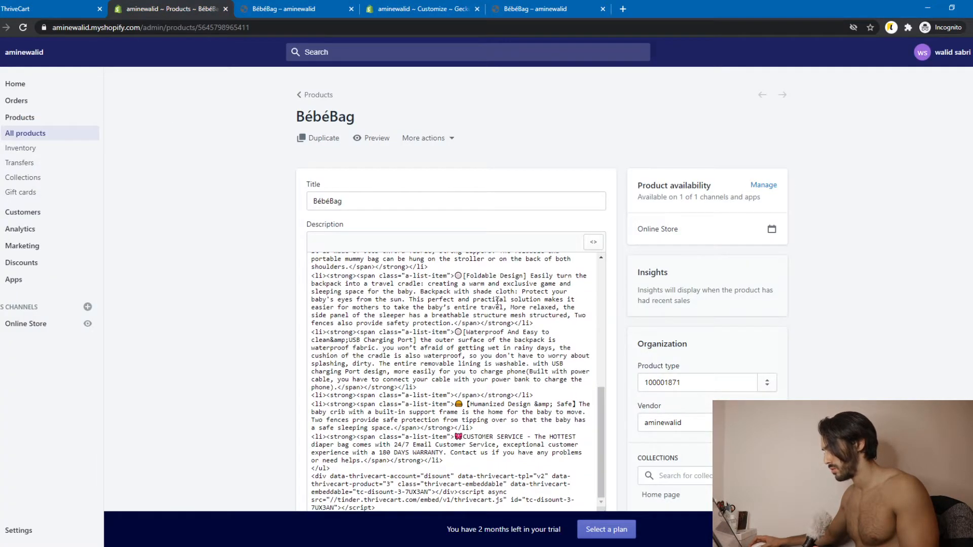
left_click_drag(377, 298, 303, 270)
key("ctrl+v")
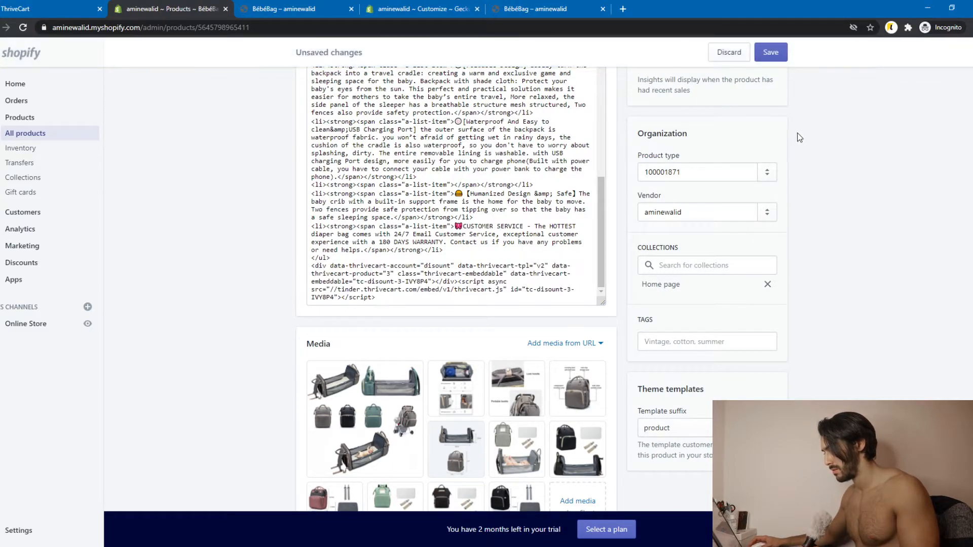
left_click(767, 52)
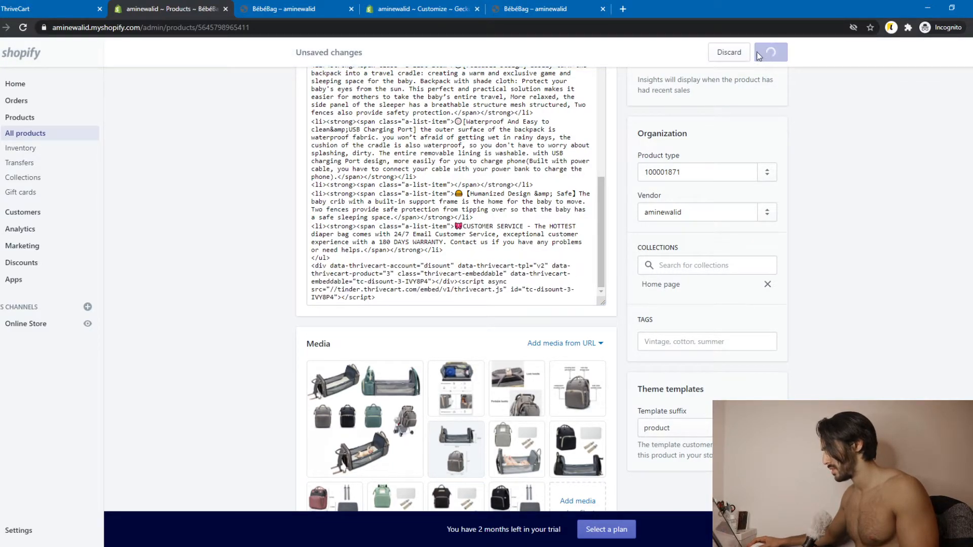
Step: Reload the BébéBag preview and check the embedded checkout from Contact information down to the order total
left_click(333, 9)
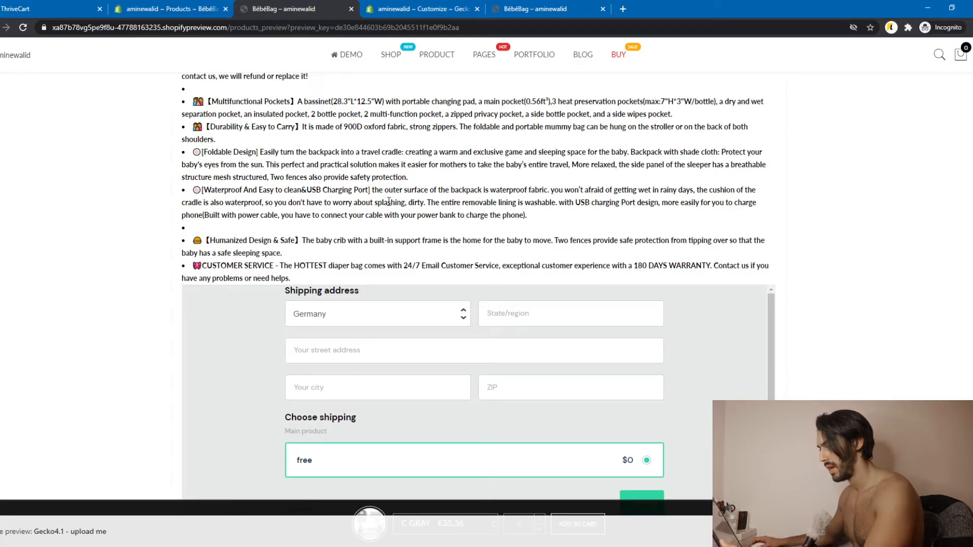
left_click(23, 28)
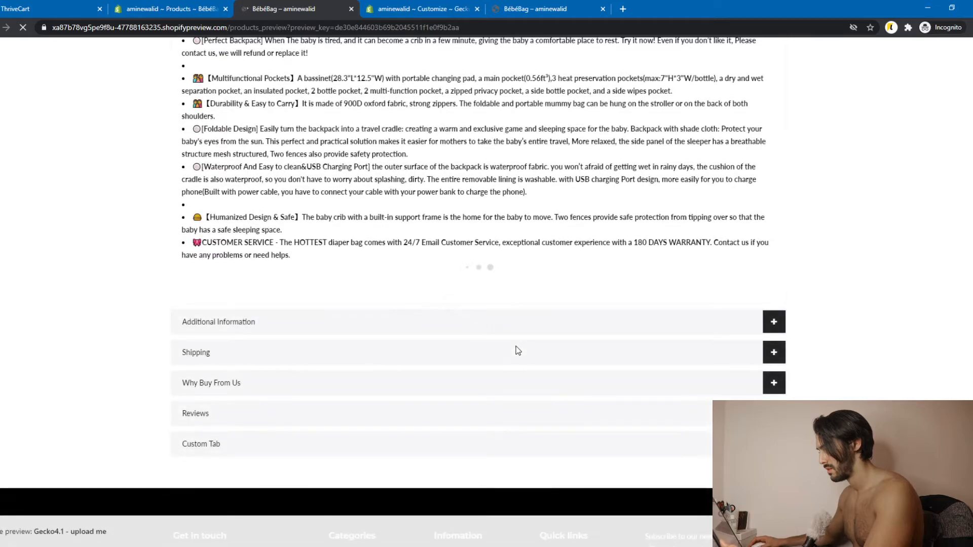
scroll(216, 240, "down", 3)
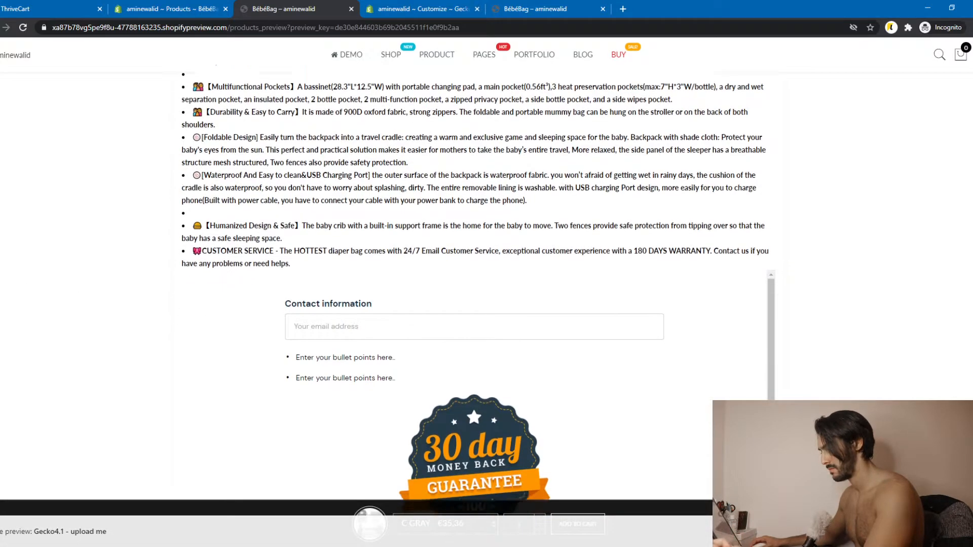
left_click(368, 177)
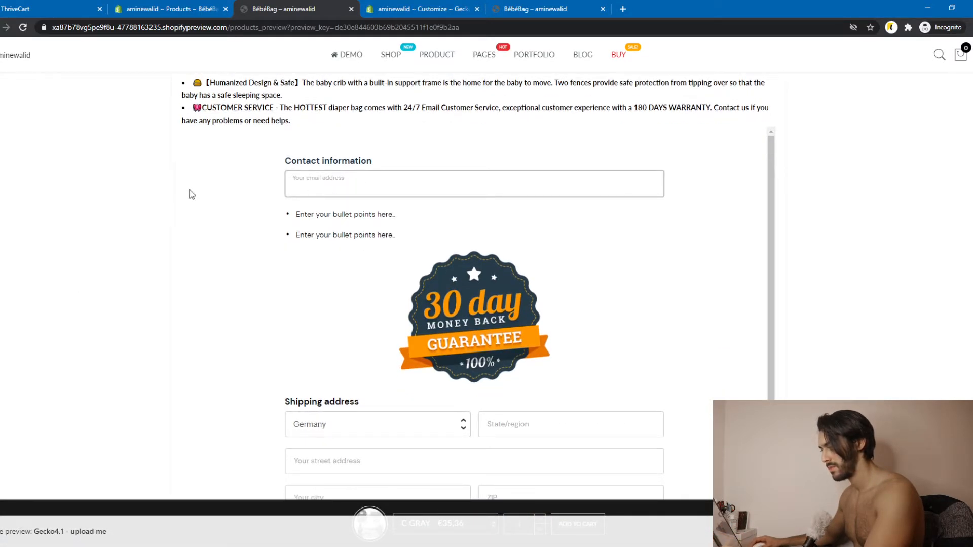
left_click(144, 172)
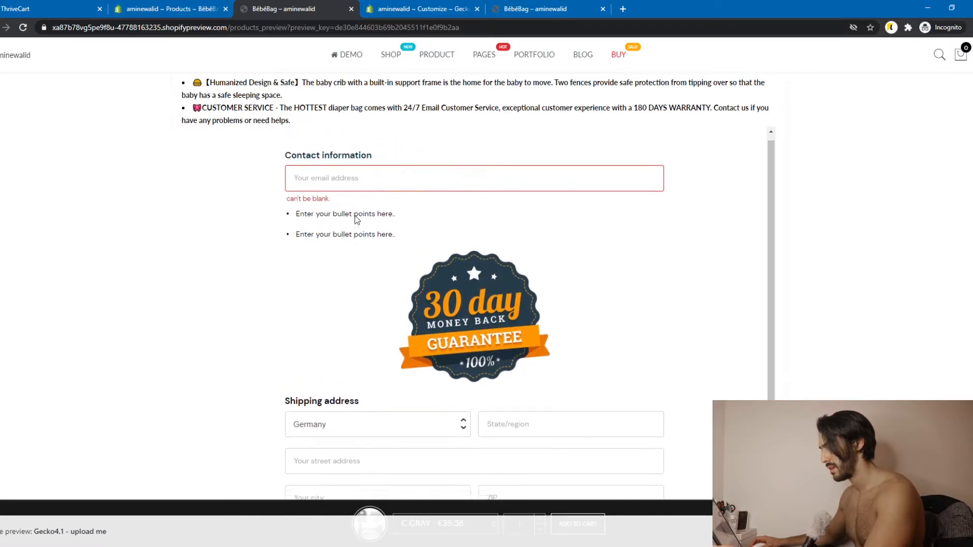
scroll(355, 246, "down", 6)
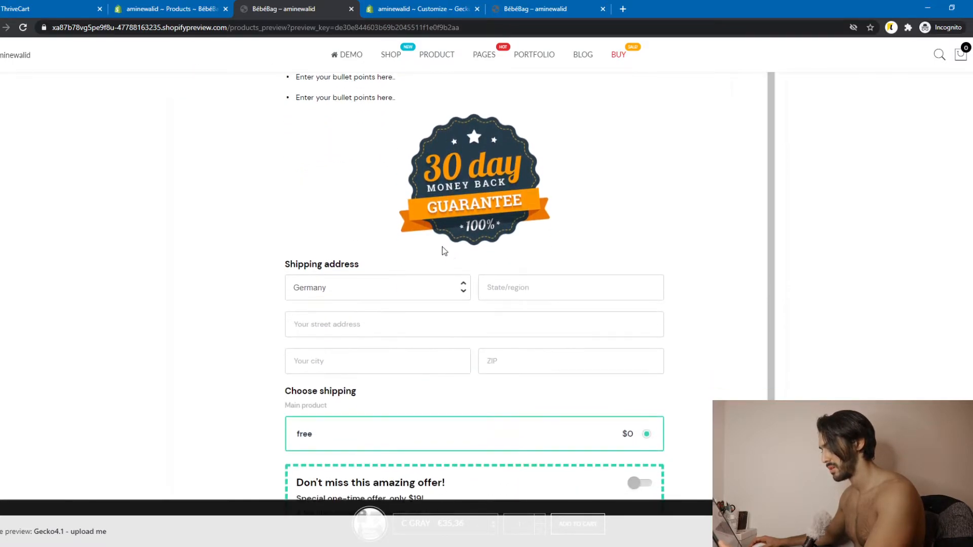
scroll(482, 251, "down", 3)
scroll(452, 260, "up", 1)
scroll(459, 263, "down", 2)
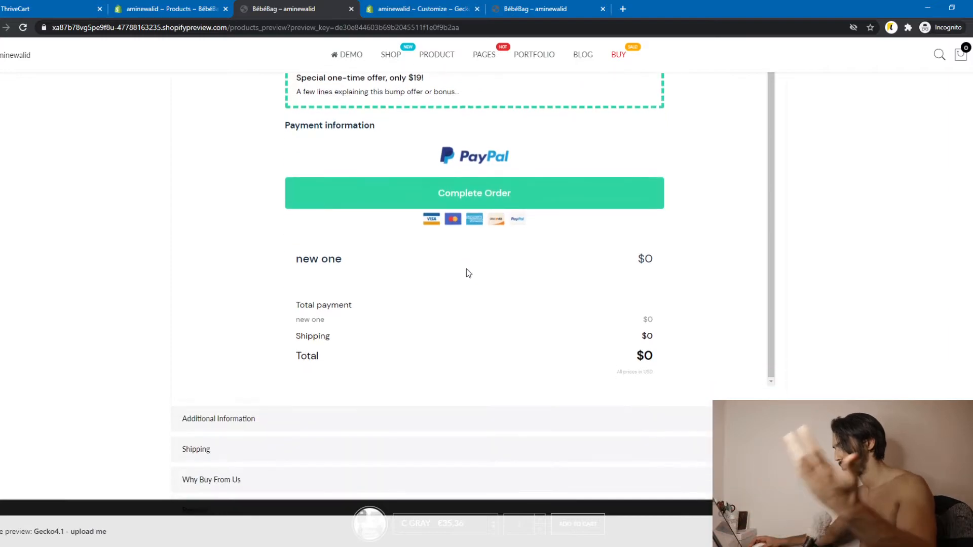
scroll(465, 312, "up", 3)
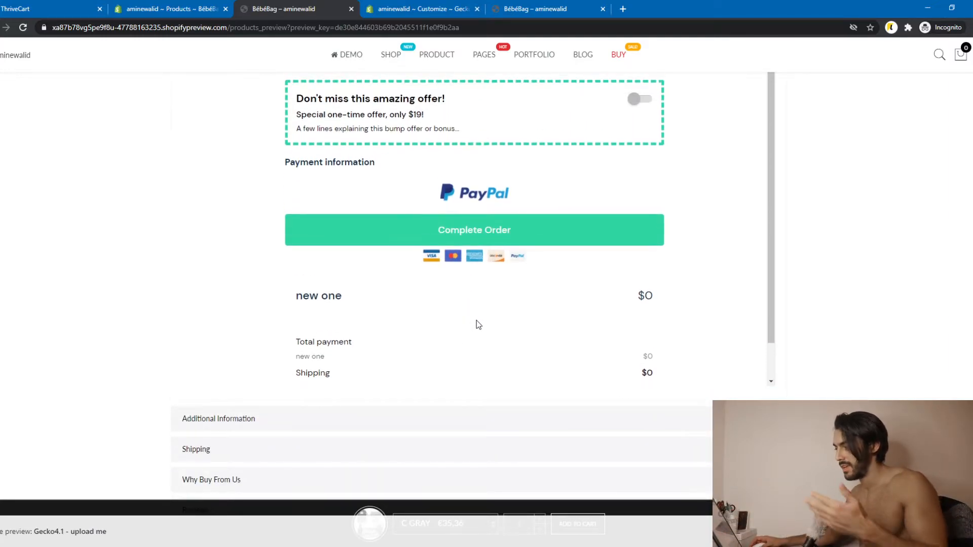
Step: Review the whole product page, from the image gallery and purchase options through the description to the embedded checkout
scroll(478, 300, "up", 15)
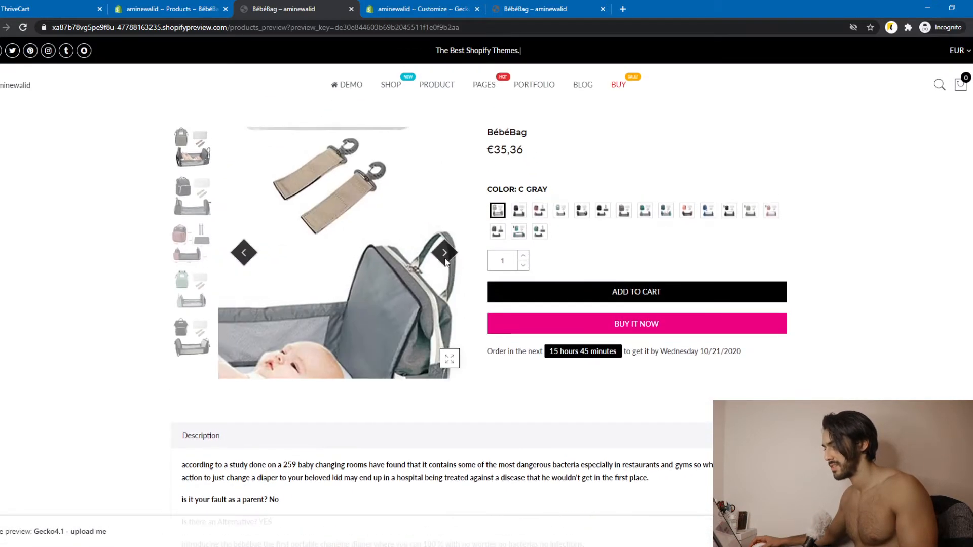
left_click(445, 262)
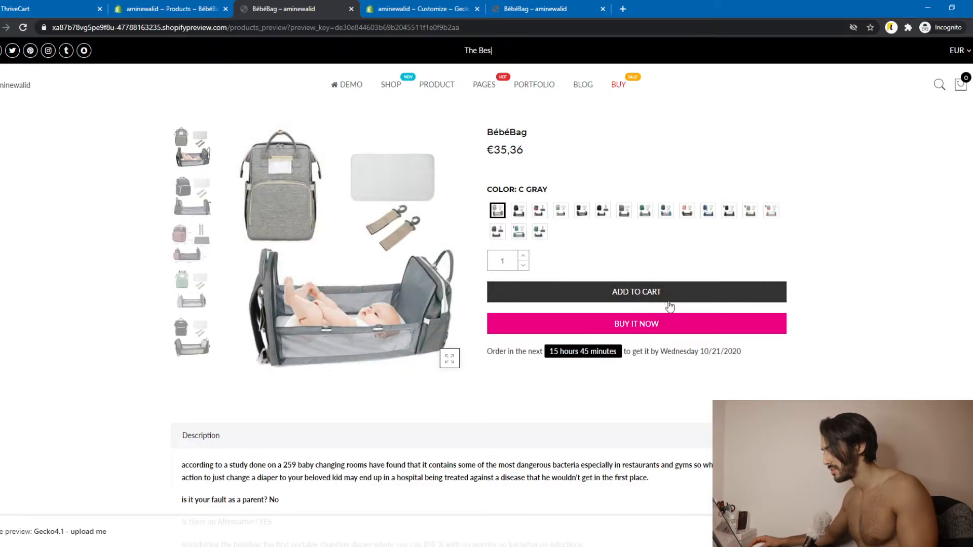
scroll(675, 294, "down", 3)
scroll(675, 296, "up", 3)
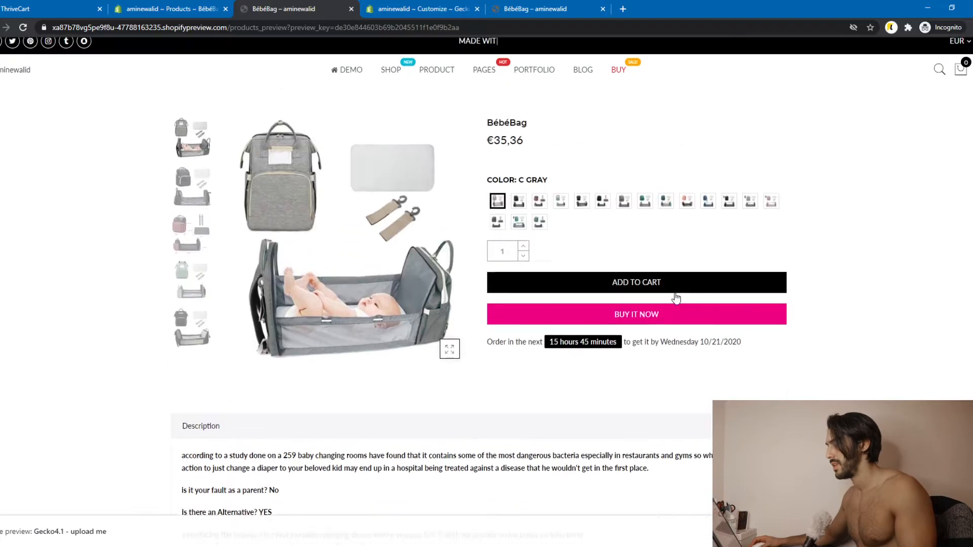
scroll(674, 294, "down", 8)
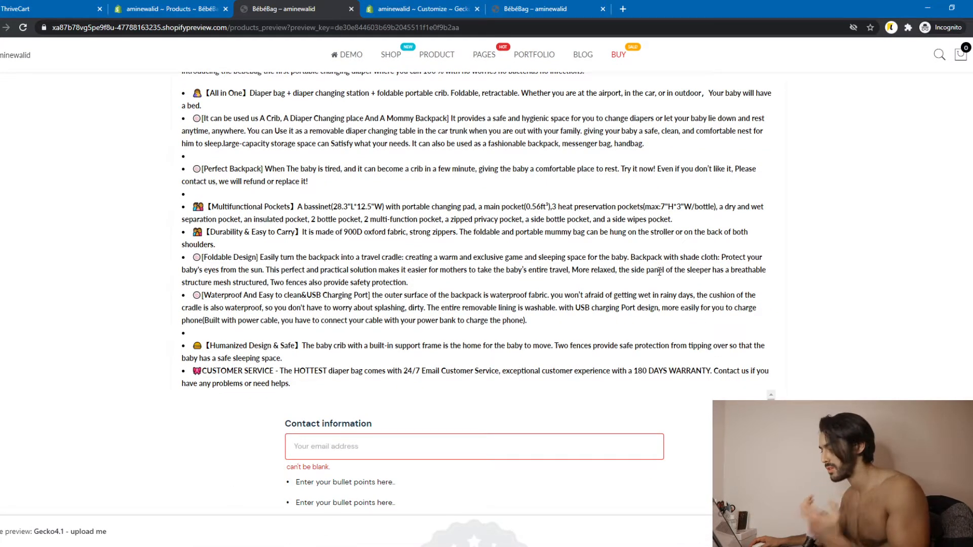
scroll(649, 256, "down", 1)
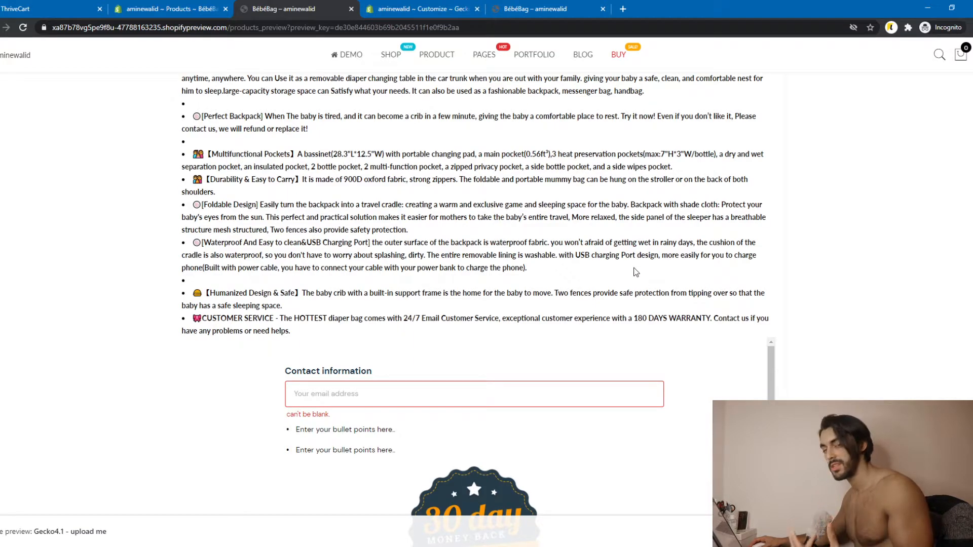
scroll(633, 272, "down", 3)
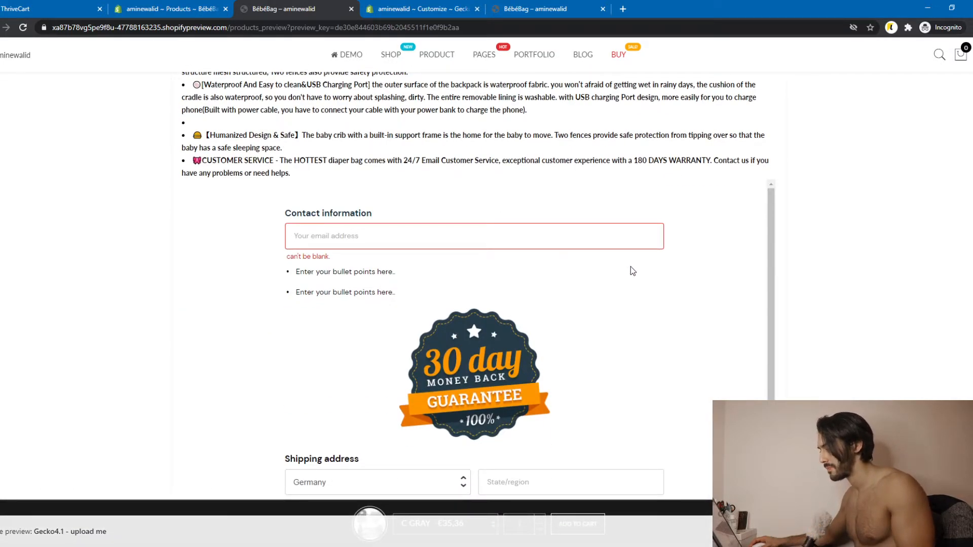
scroll(608, 276, "down", 1)
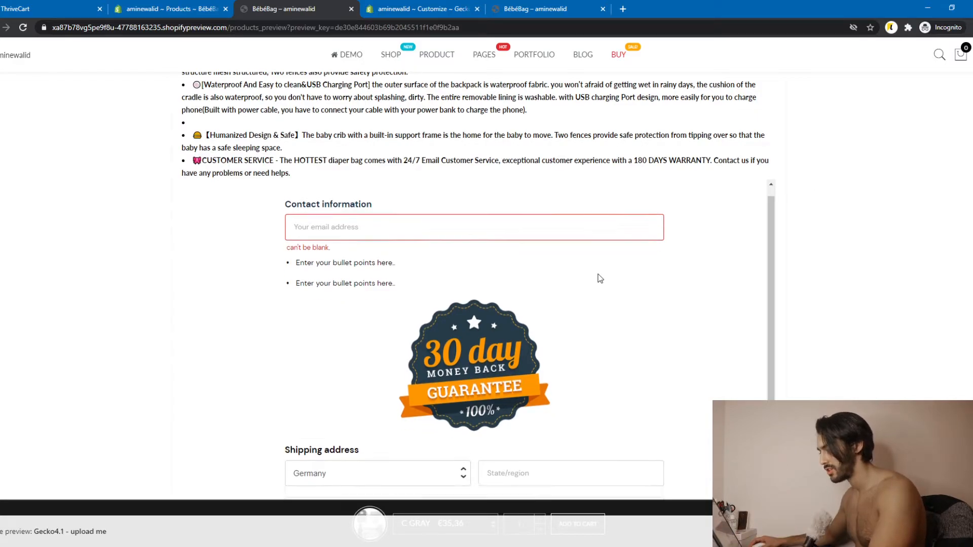
scroll(585, 287, "down", 10)
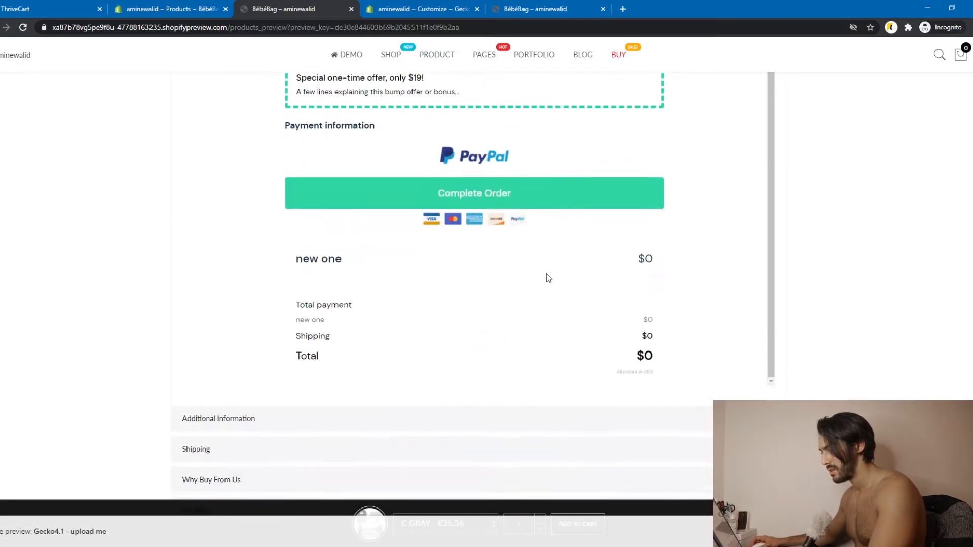
scroll(544, 277, "up", 9)
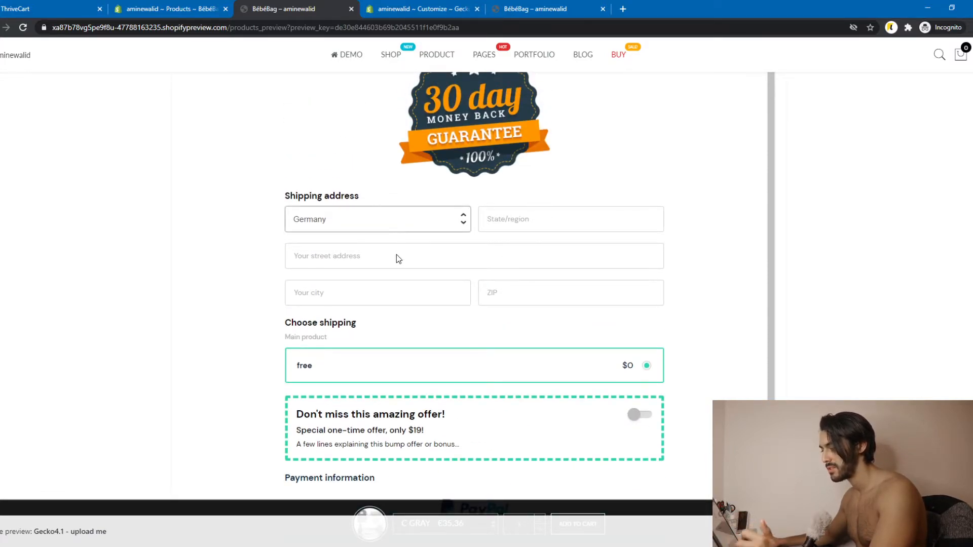
Step: Fill in the checkout's shipping address from the saved details, with Canada as country and Alberta as region
left_click(356, 253)
left_click(368, 287)
scroll(430, 334, "down", 1)
left_click(528, 190)
scroll(473, 224, "down", 4)
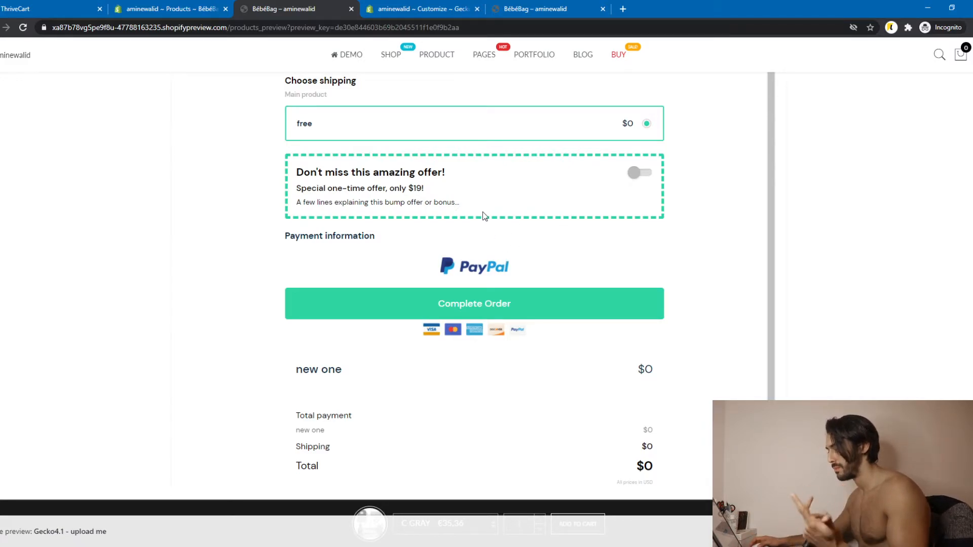
scroll(479, 218, "up", 5)
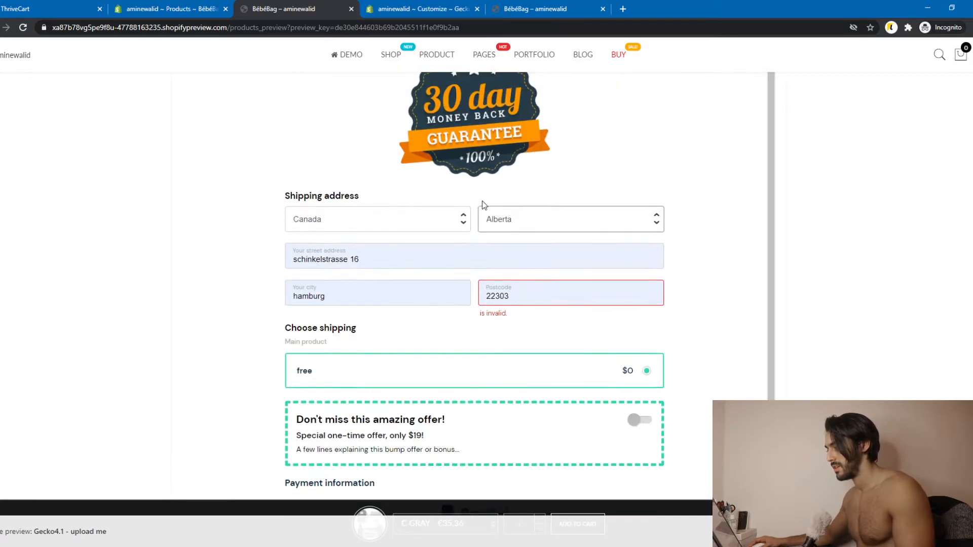
Step: Change the shipping country to Germany and refill the state, city and ZIP fields with the matching saved address
left_click(553, 292)
left_click(524, 220)
left_click(448, 225)
type("fr")
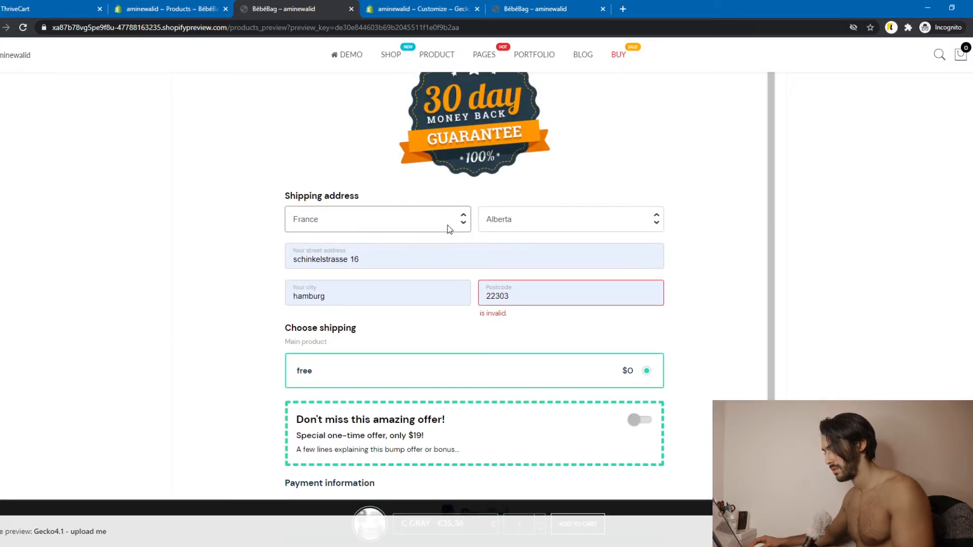
left_click(380, 279)
left_click(482, 227)
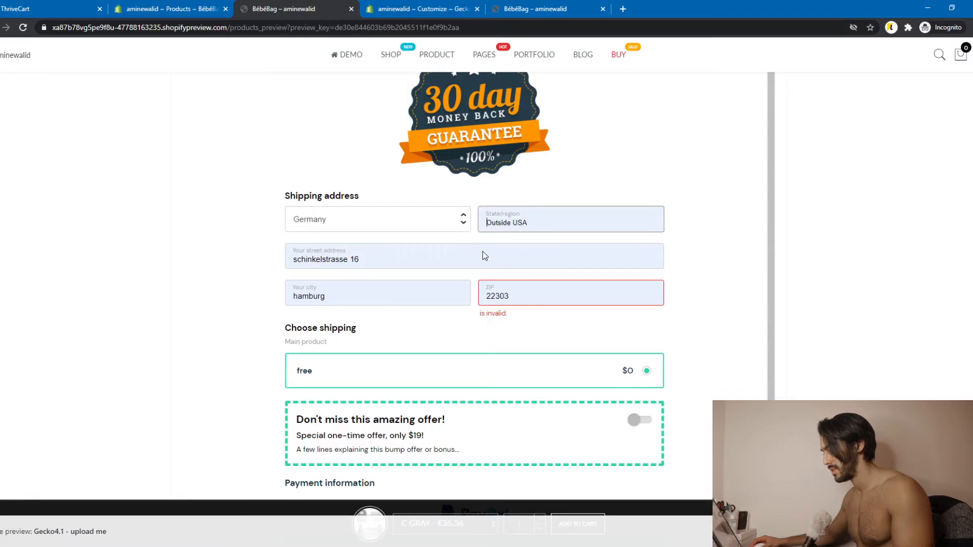
left_click(499, 275)
left_click(525, 290)
left_click(713, 294)
double_click(632, 289)
left_click(565, 327)
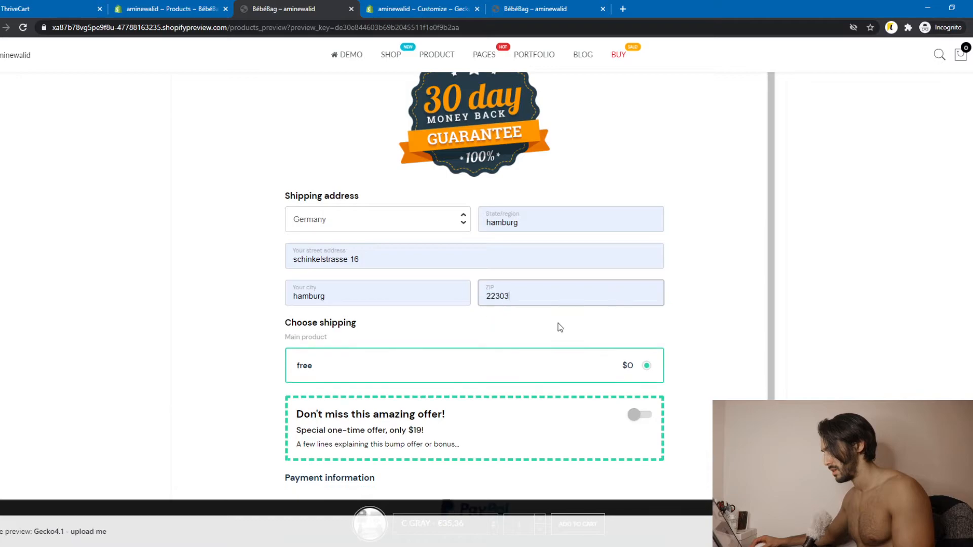
Step: Fill in the email address under Contact information with the saved suggestion
scroll(314, 355, "down", 1)
scroll(430, 406, "down", 5)
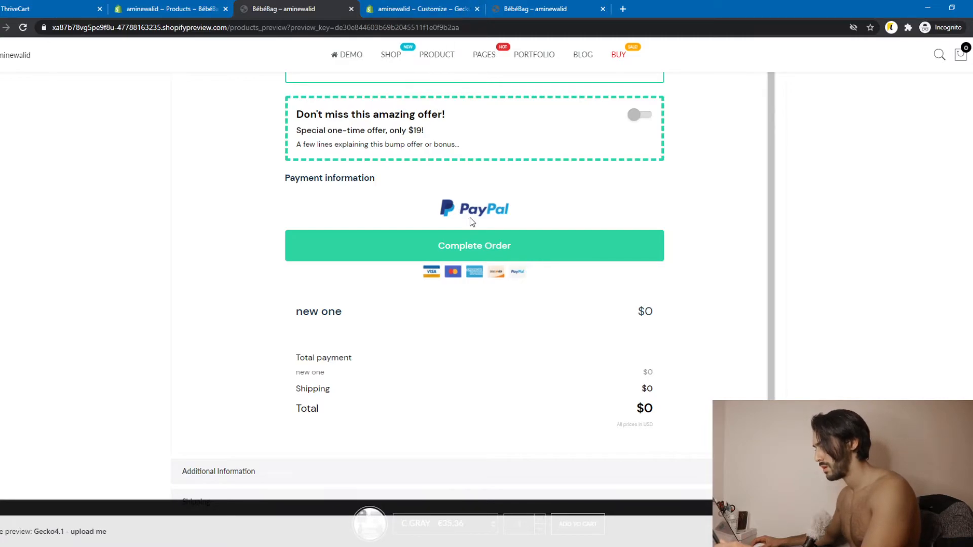
scroll(471, 249, "up", 5)
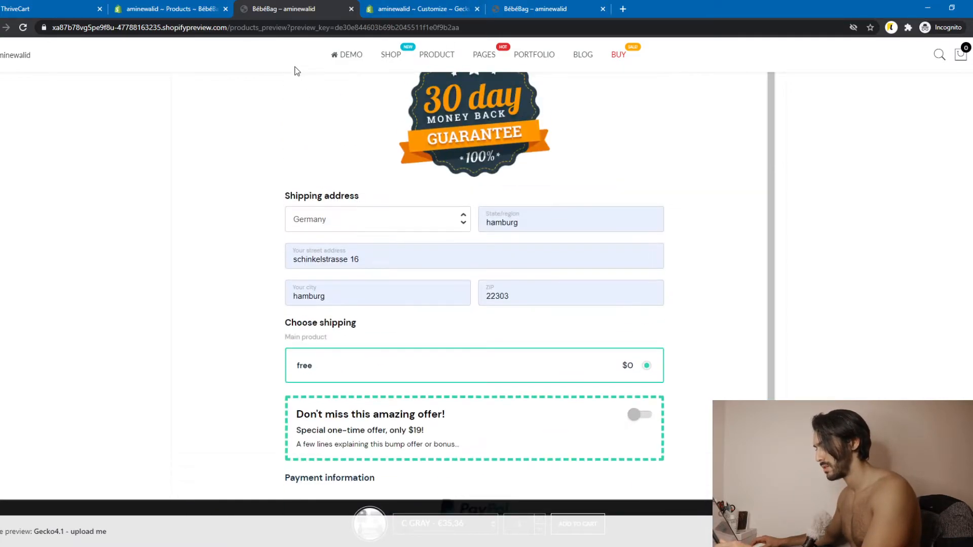
scroll(330, 183, "up", 4)
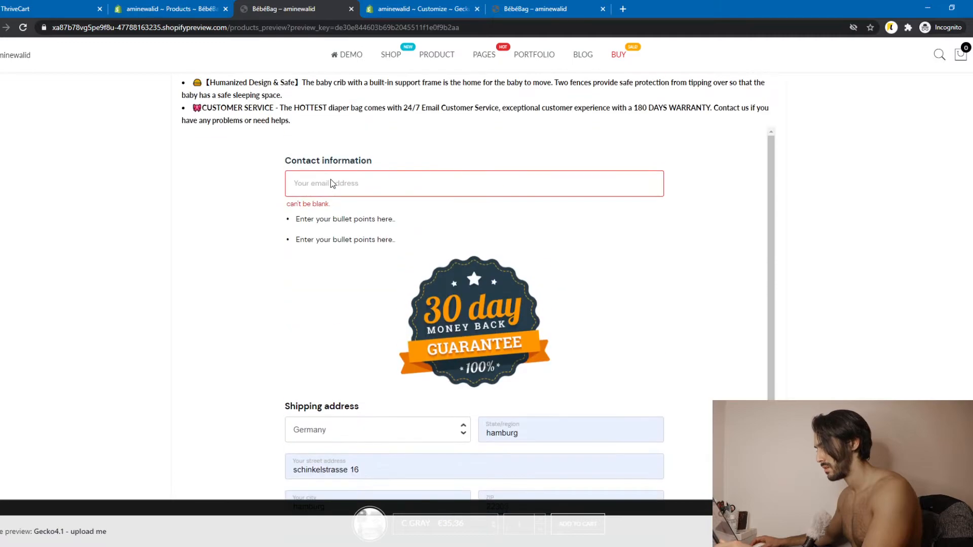
left_click(332, 183)
left_click(294, 215)
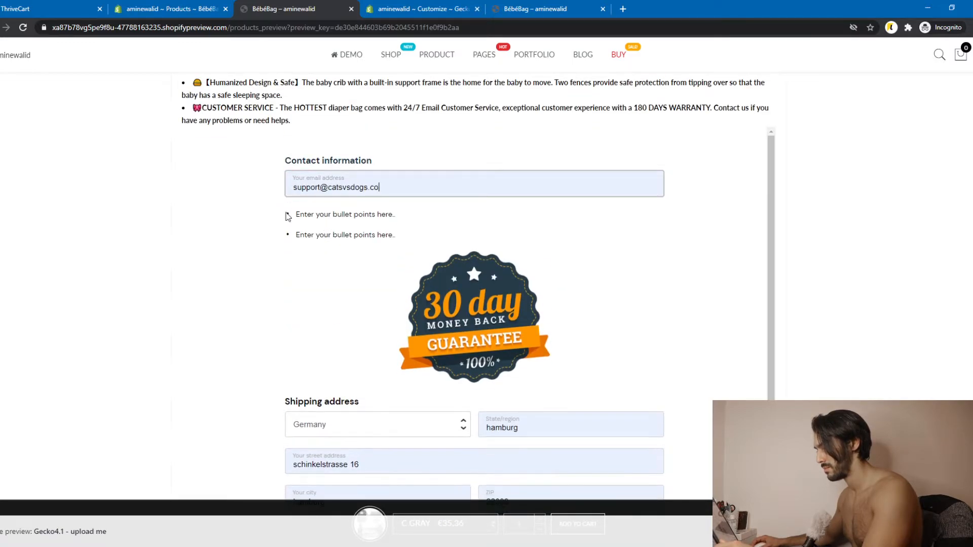
Step: Complete the order to reach the upsell page, and inspect the ThriveCart branding in its footer
scroll(711, 309, "down", 13)
left_click(532, 86)
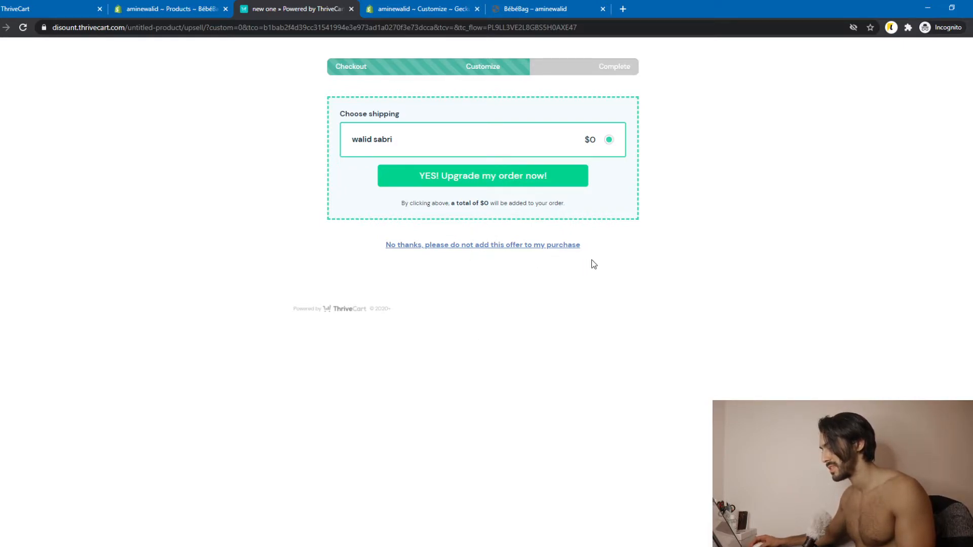
left_click_drag(370, 310, 412, 310)
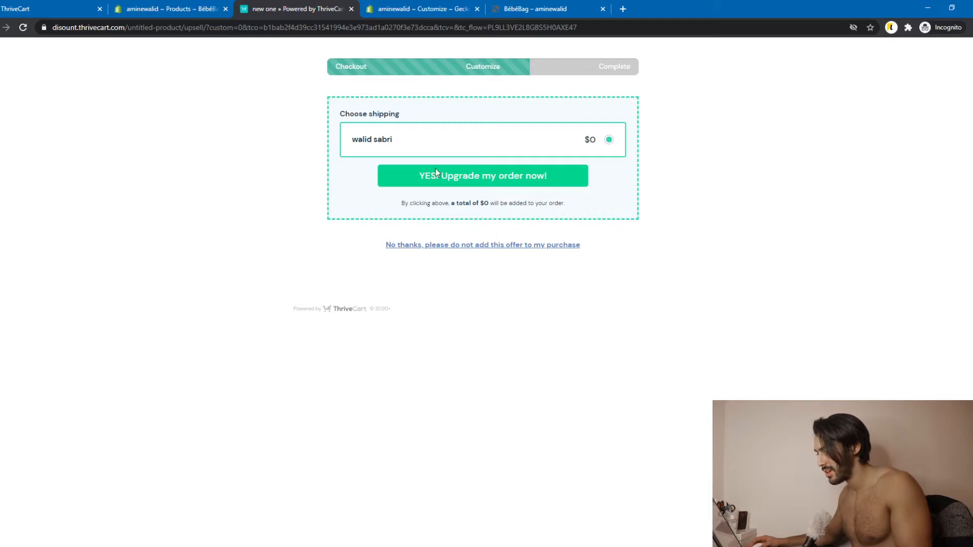
Step: Accept the upsell offer to finish the test order, and review the order summary on the confirmation page
left_click(475, 175)
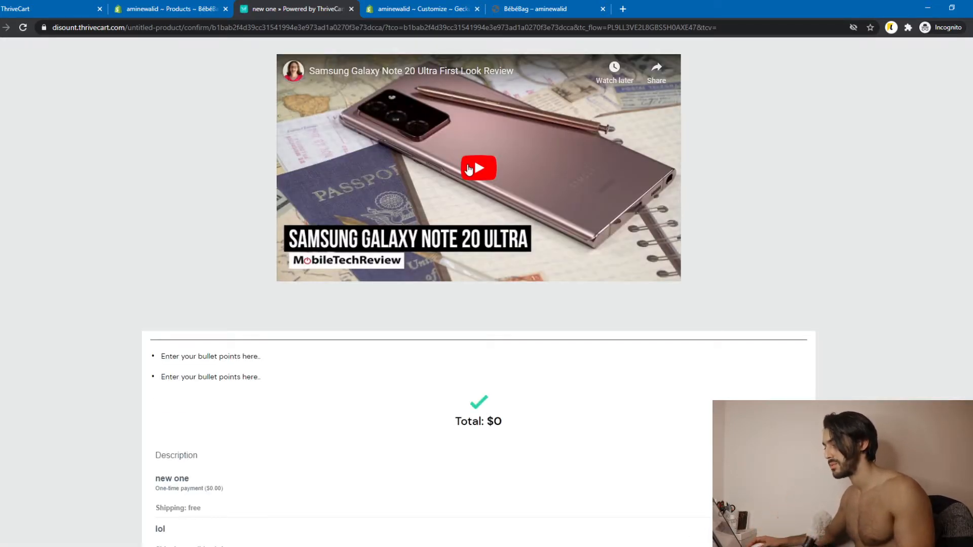
scroll(425, 159, "down", 2)
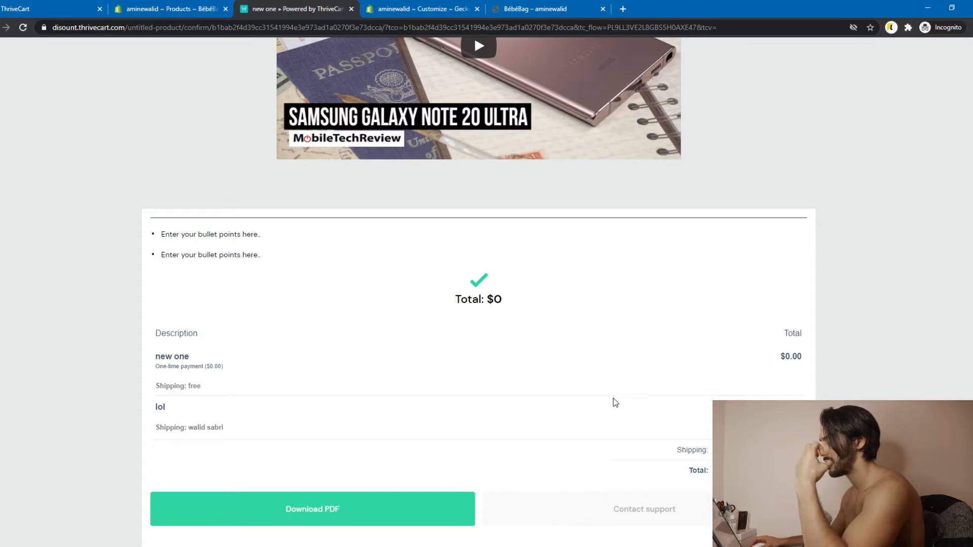
left_click(77, 5)
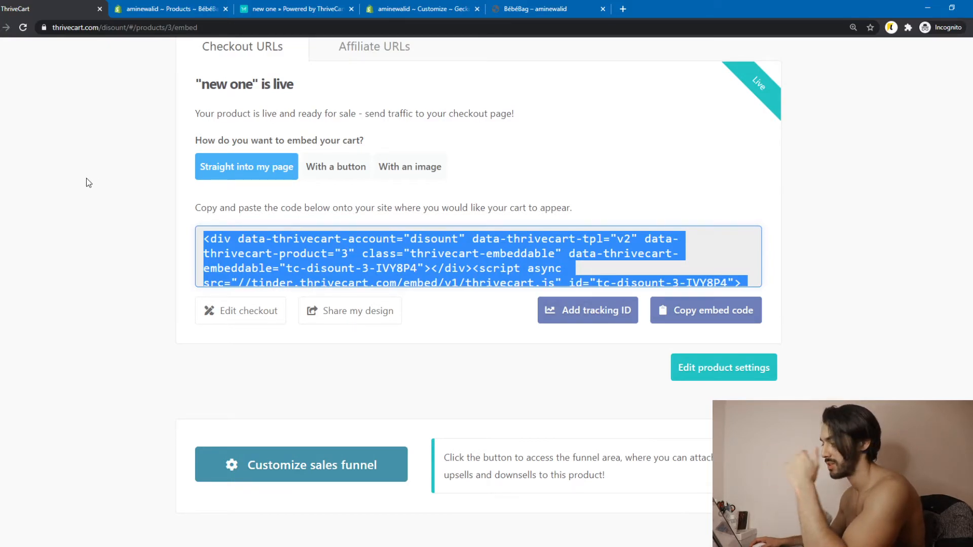
left_click(155, 9)
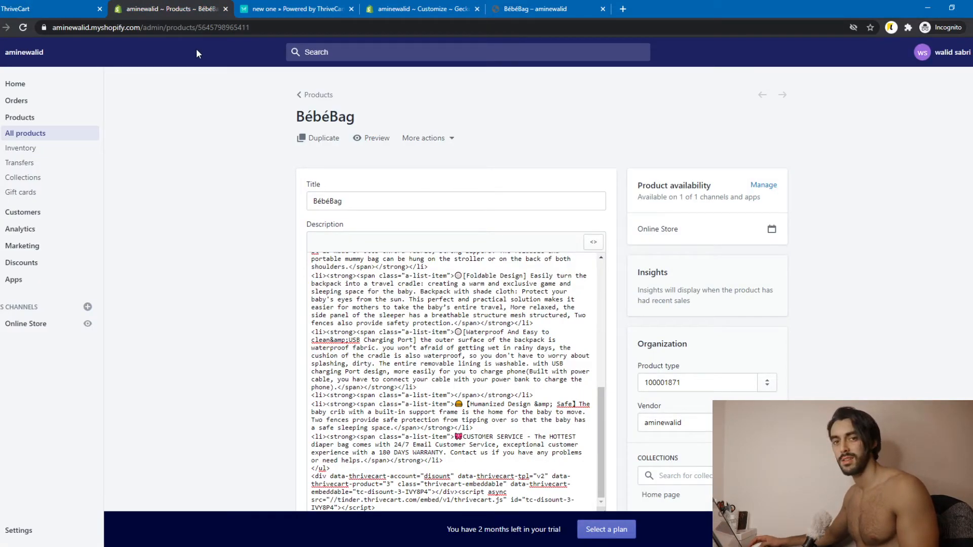
left_click(278, 5)
left_click(191, 7)
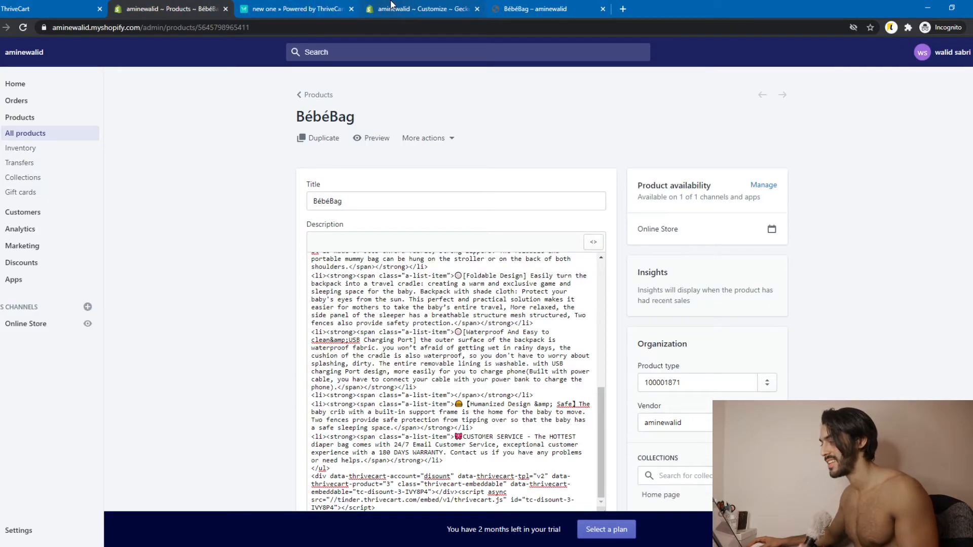
left_click(390, 7)
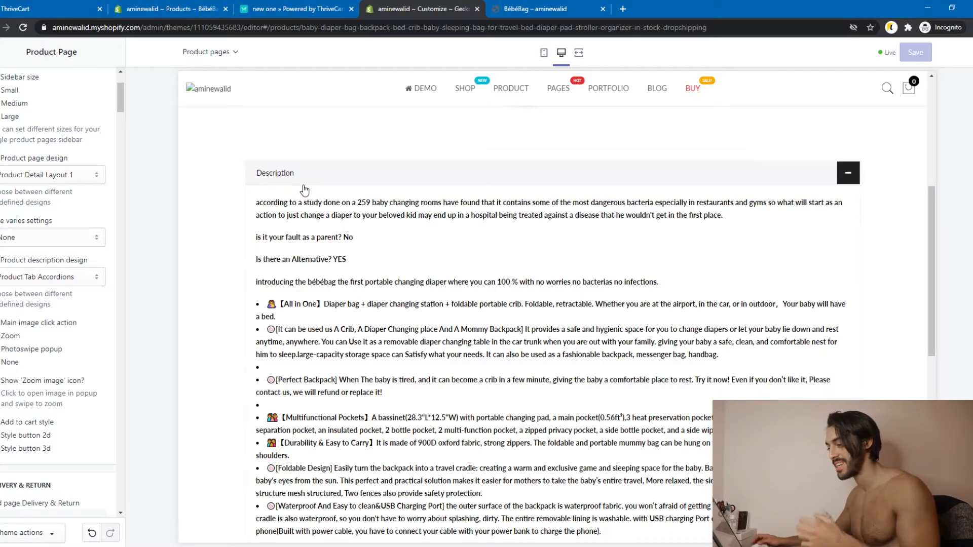
Step: Open the ThriveCart dashboard, filter it to All recurring, and examine the sales chart and statistics cards
left_click(272, 11)
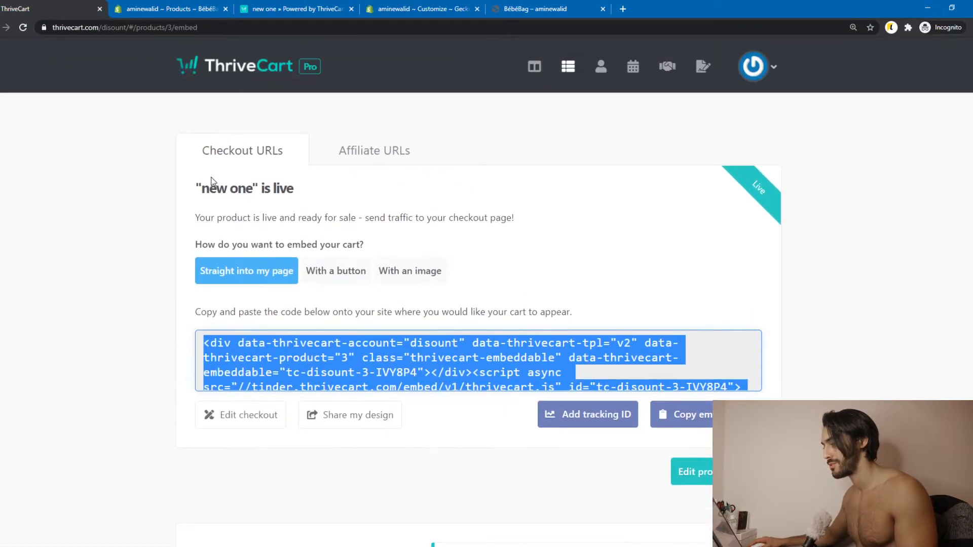
left_click(533, 69)
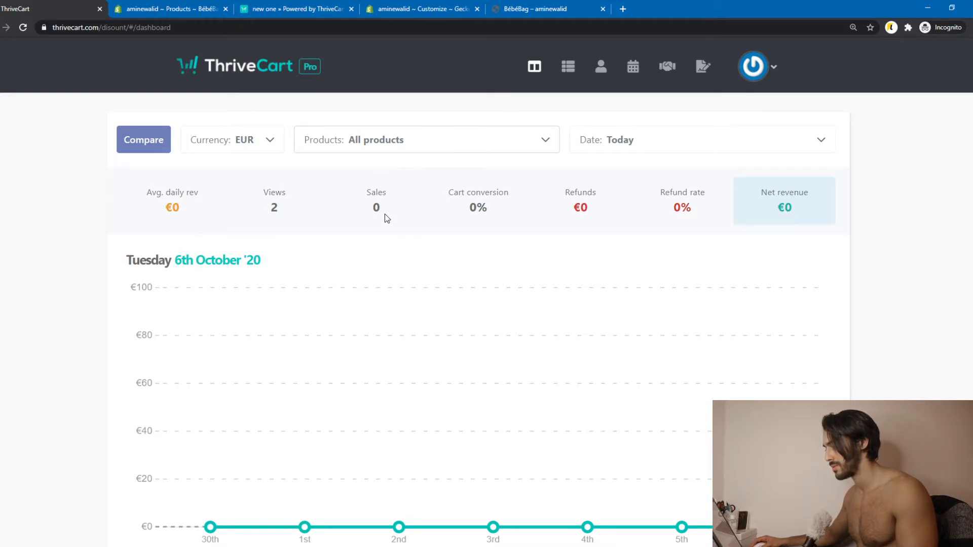
left_click(382, 172)
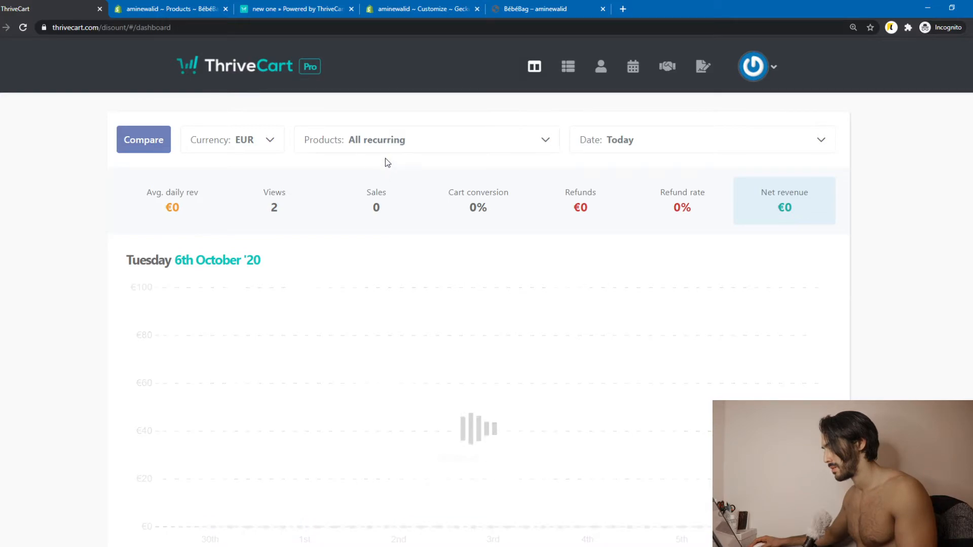
scroll(166, 226, "down", 1)
scroll(168, 230, "down", 10)
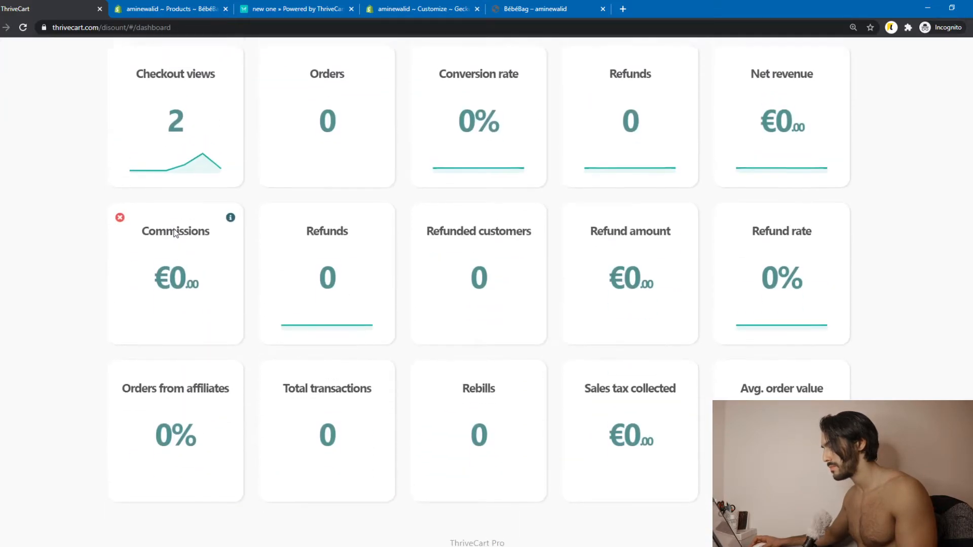
scroll(171, 232, "up", 4)
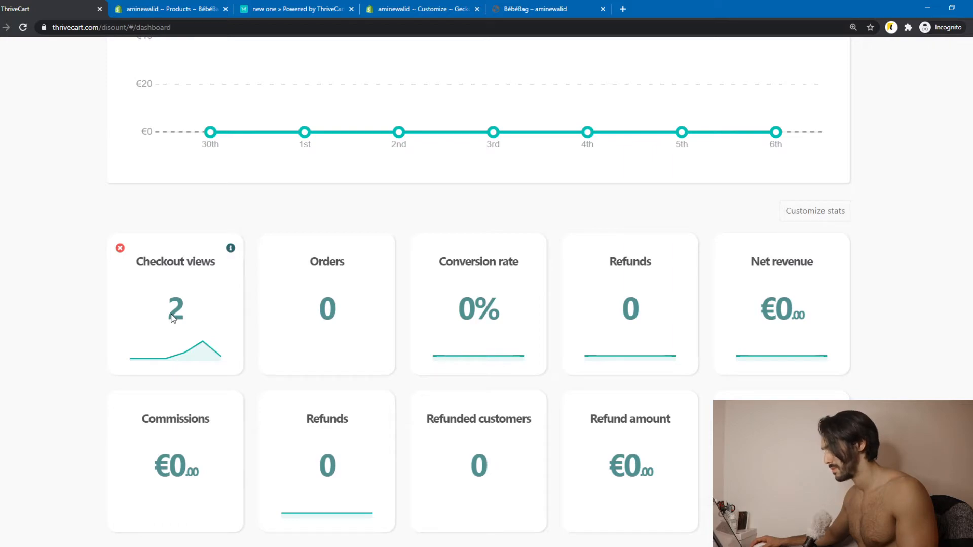
scroll(172, 318, "down", 5)
scroll(174, 316, "up", 12)
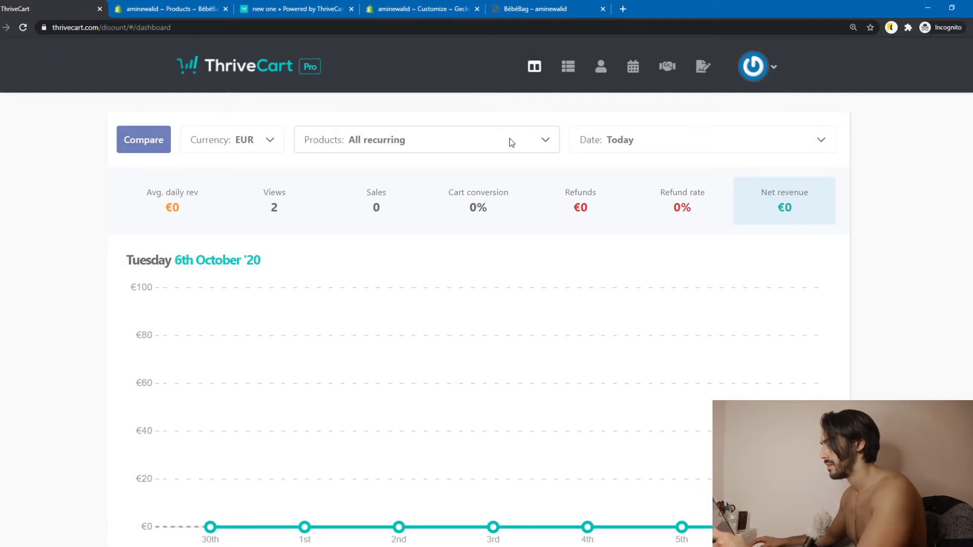
Step: Set the dashboard's product filter to All products and examine its chart and statistics cards
left_click(476, 150)
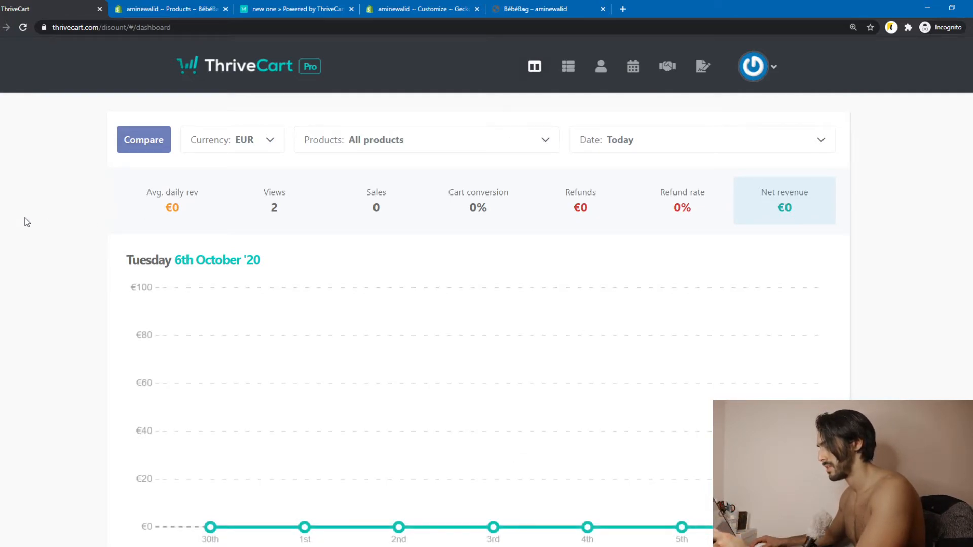
scroll(27, 222, "down", 12)
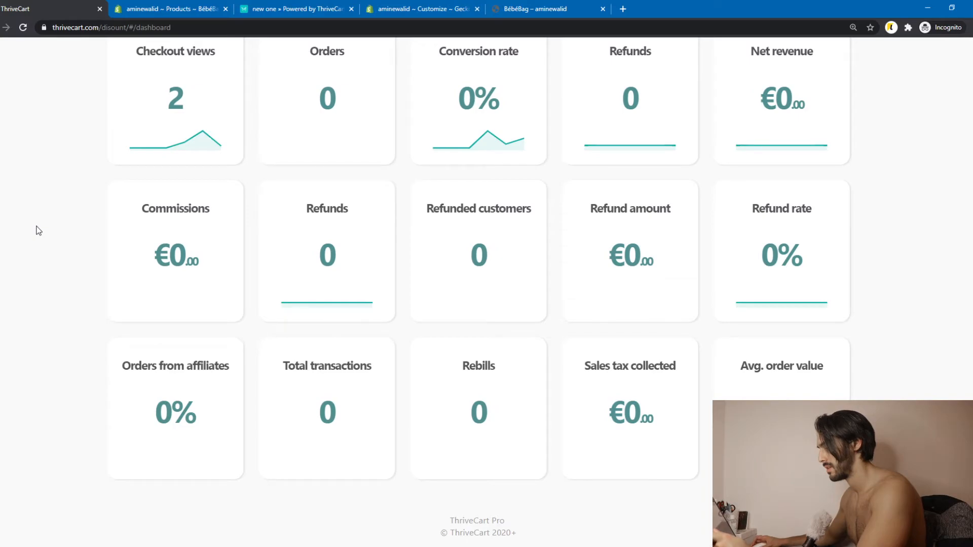
scroll(39, 230, "up", 6)
scroll(39, 229, "up", 4)
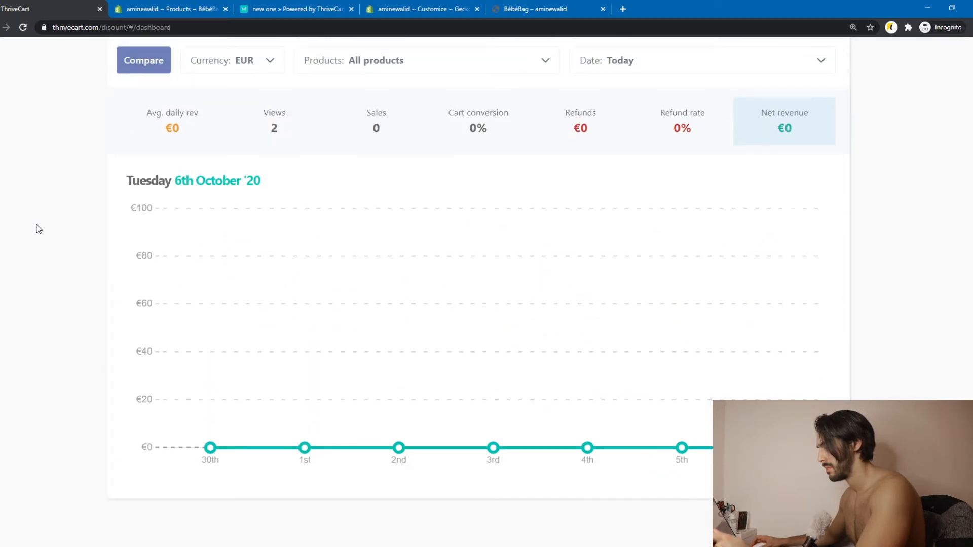
scroll(38, 229, "up", 2)
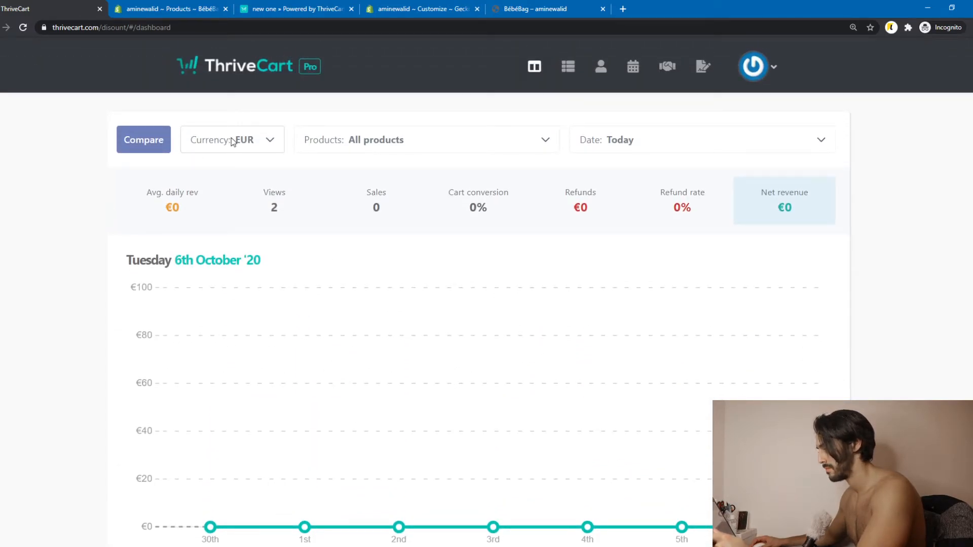
Step: Open the statistics for the product "new one" and examine its funnel overview and 7-day sales snapshot
left_click(566, 70)
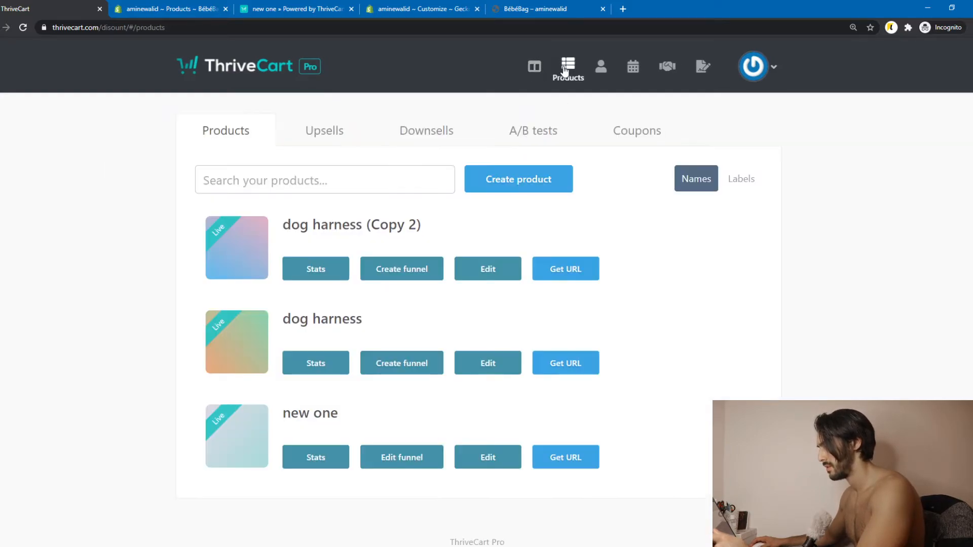
left_click(320, 458)
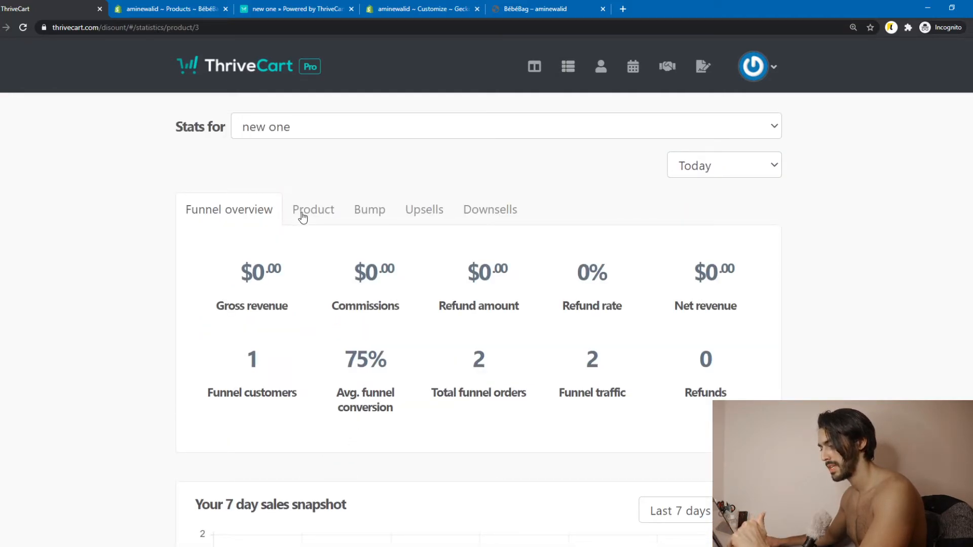
scroll(301, 215, "down", 3)
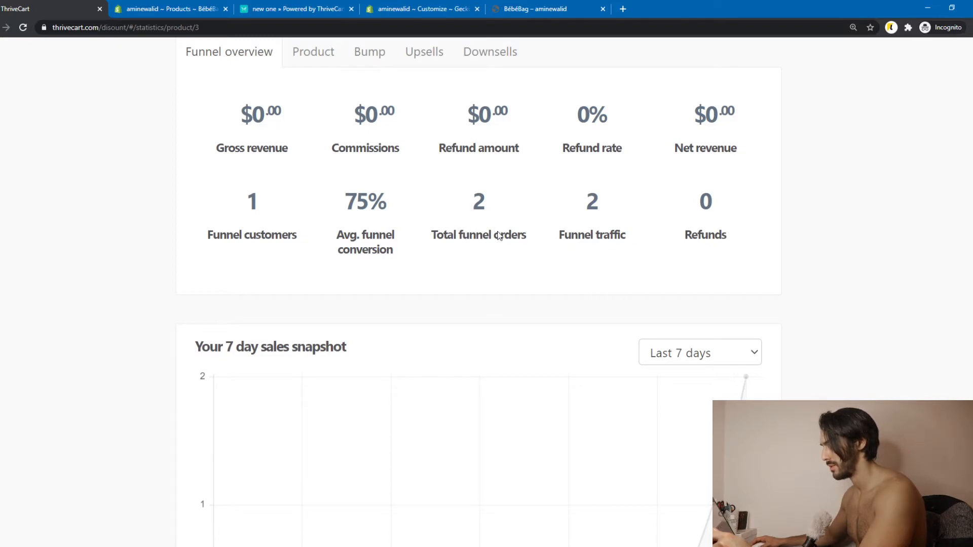
scroll(477, 223, "down", 1)
scroll(471, 213, "up", 1)
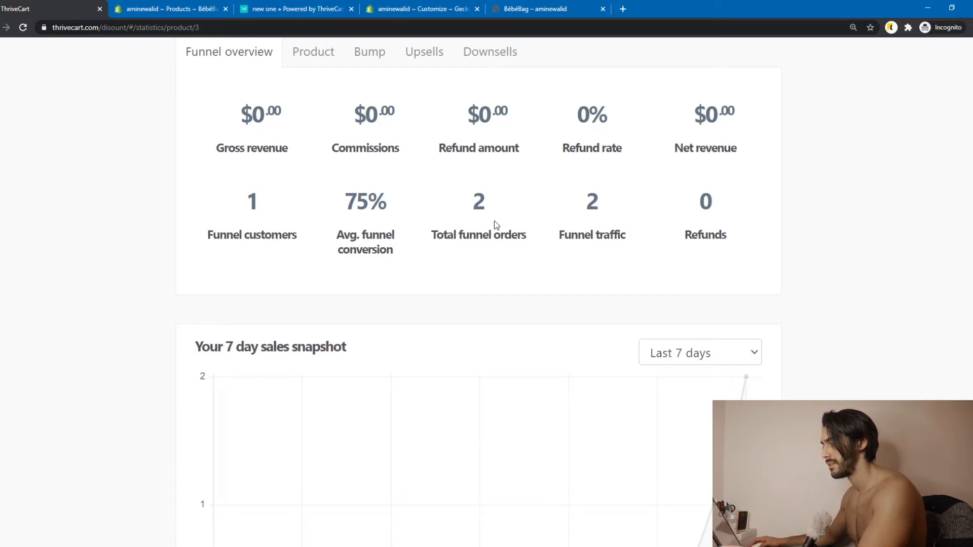
scroll(494, 223, "down", 5)
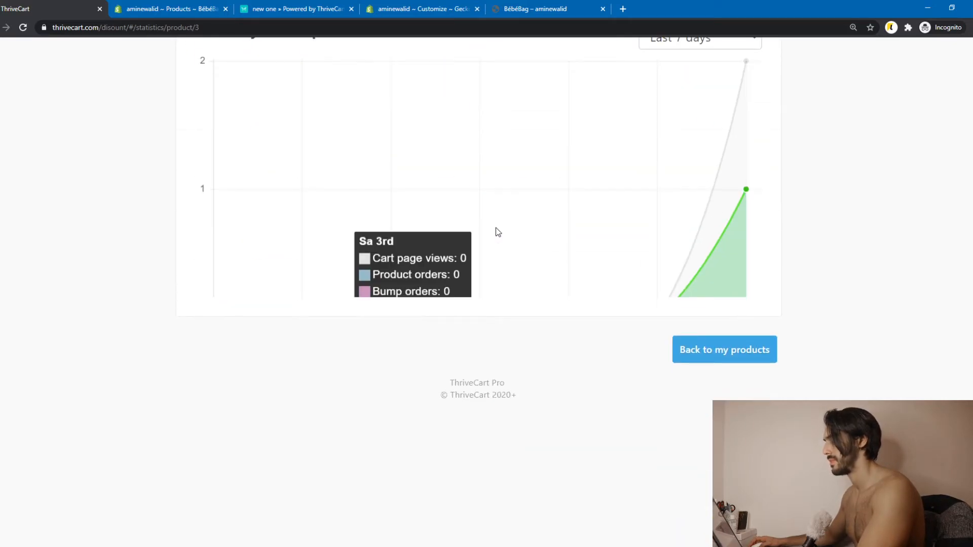
mouse_move(745, 202)
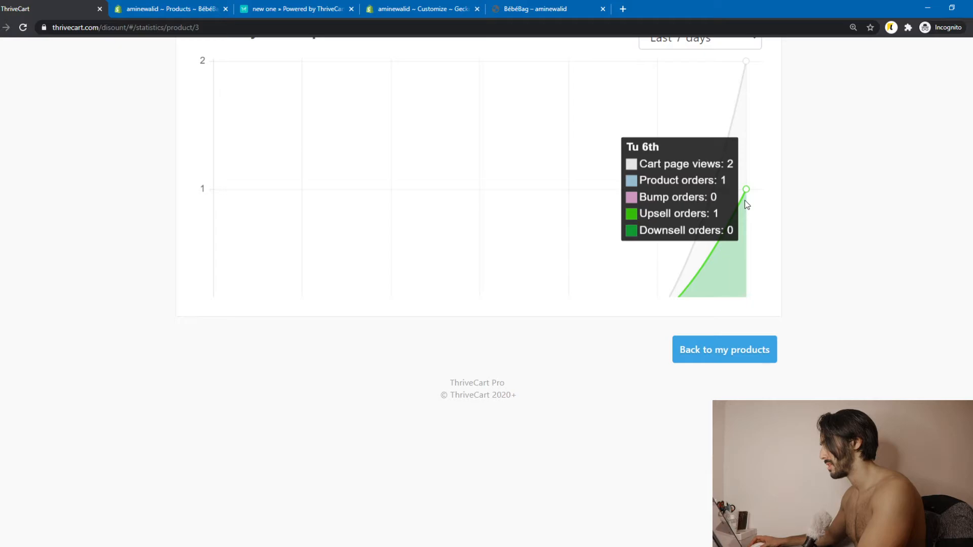
scroll(746, 204, "up", 8)
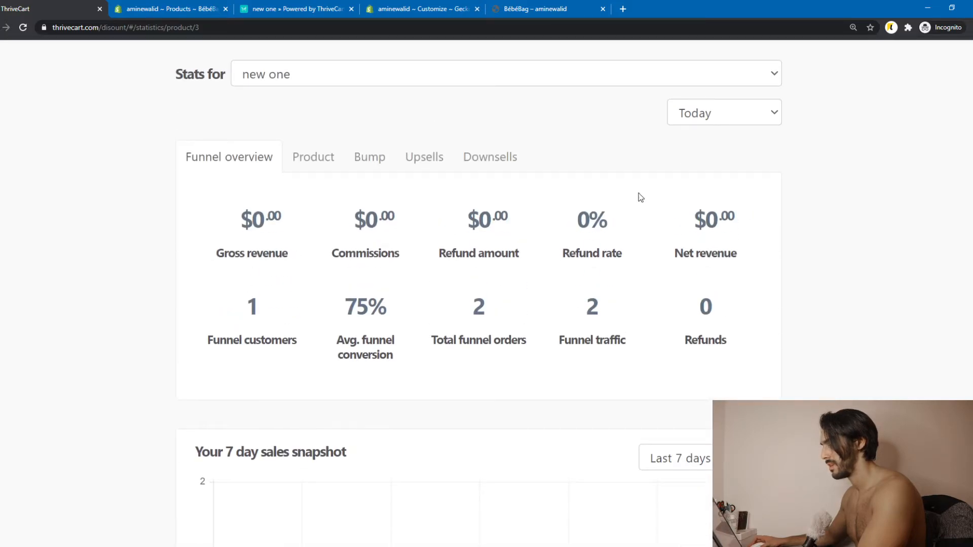
Step: Examine the product-level statistics for "new one", including cart views, orders, conversion rate and recurring revenue
left_click(306, 156)
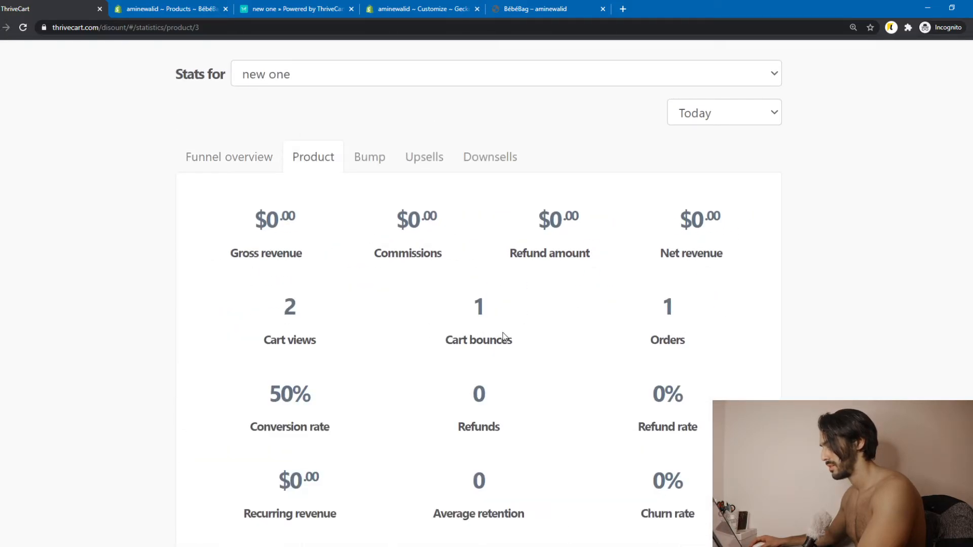
scroll(651, 316, "down", 4)
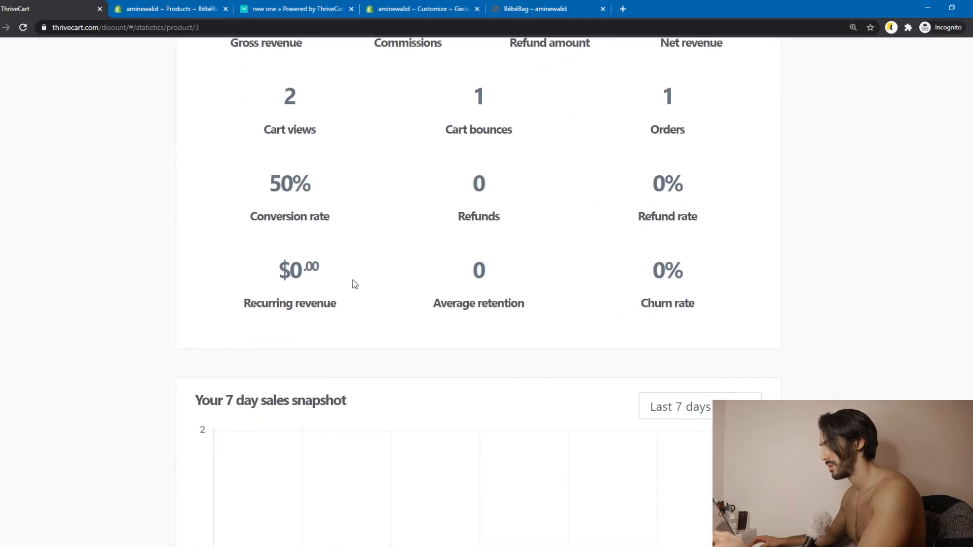
scroll(337, 207, "up", 3)
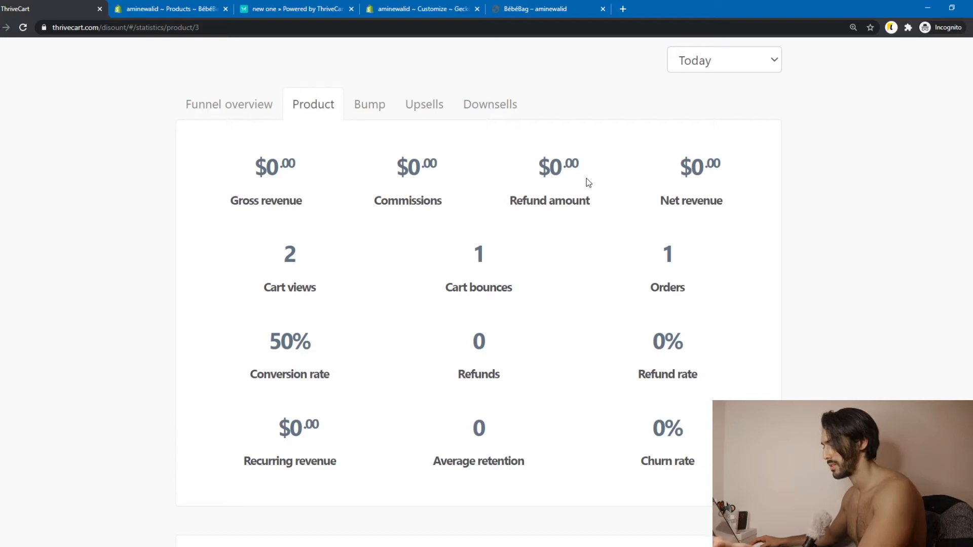
scroll(586, 180, "down", 10)
scroll(573, 179, "up", 5)
scroll(562, 178, "up", 5)
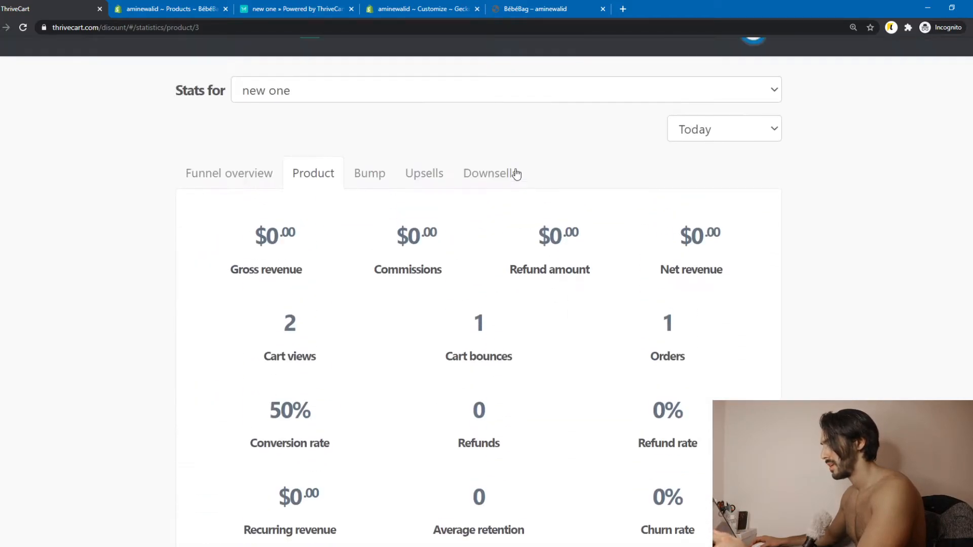
Step: Examine the bump, upsell and downsell statistics for "new one"
left_click(363, 176)
scroll(412, 196, "down", 6)
scroll(486, 218, "up", 5)
left_click(432, 121)
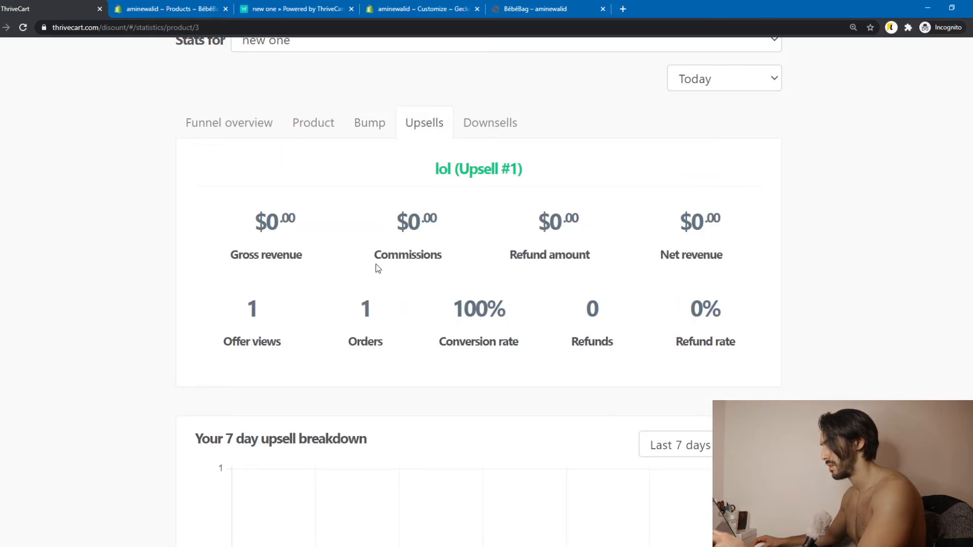
left_click(507, 126)
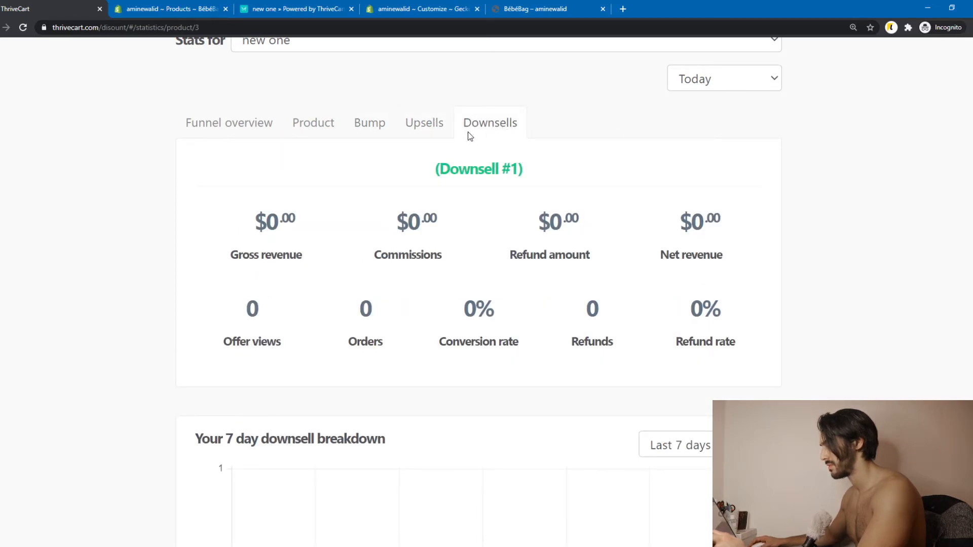
scroll(589, 98, "down", 5)
scroll(610, 101, "up", 7)
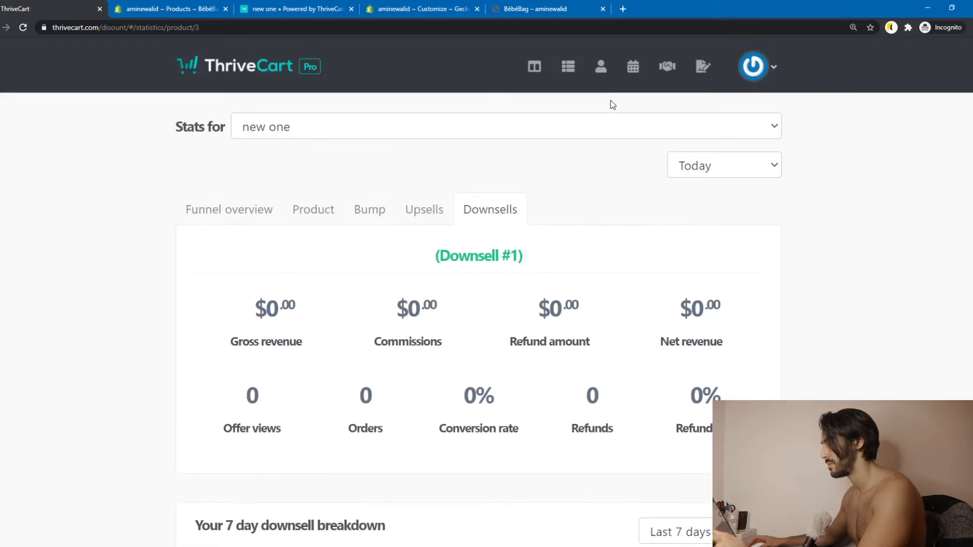
Step: Look over the order search, transaction totals and sorting options in ThriveCart, and check the subscriptions overview
left_click(607, 74)
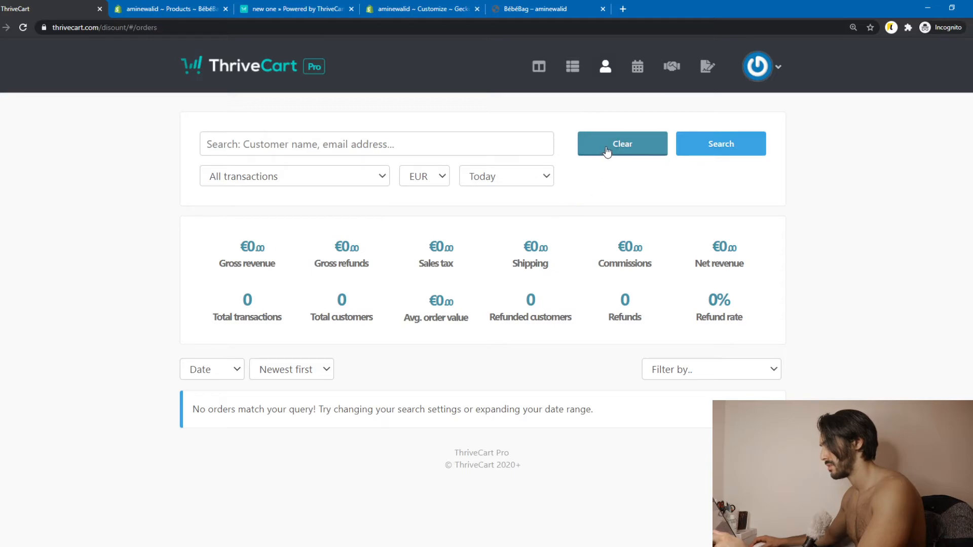
left_click(434, 150)
left_click(376, 170)
left_click(150, 165)
left_click(753, 154)
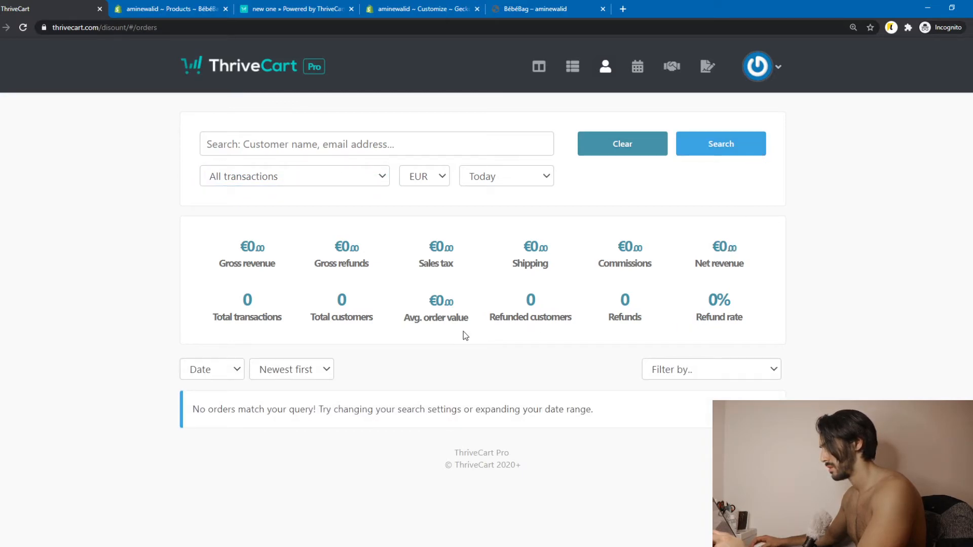
left_click(280, 376)
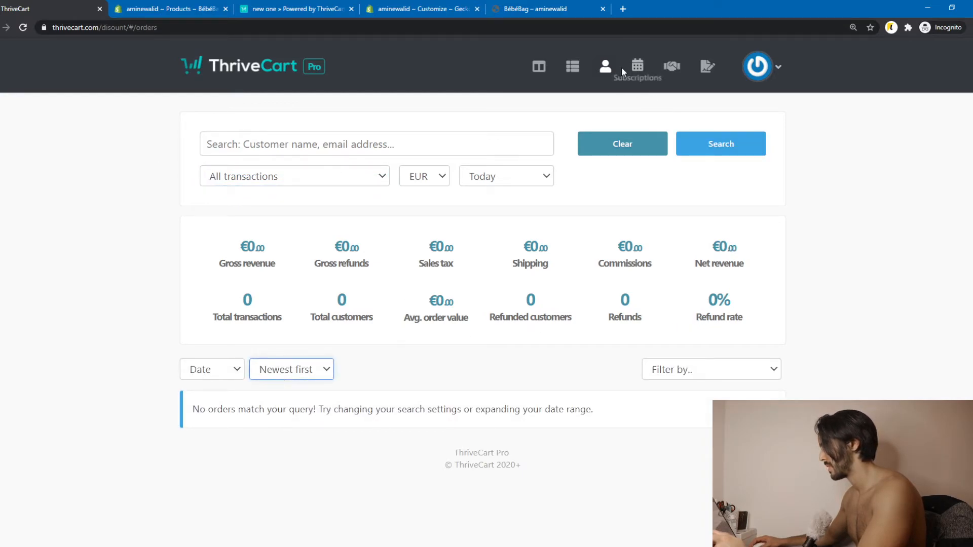
left_click(637, 66)
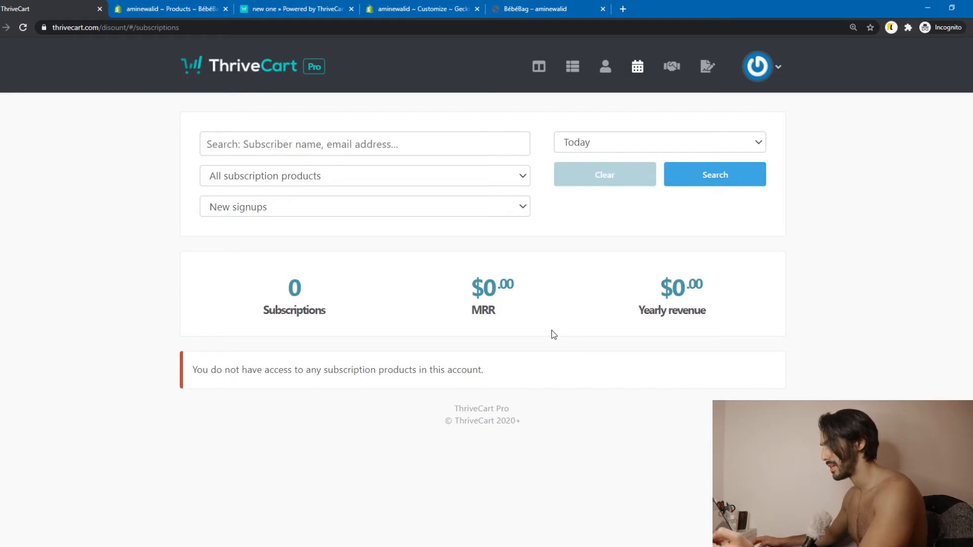
left_click(395, 6)
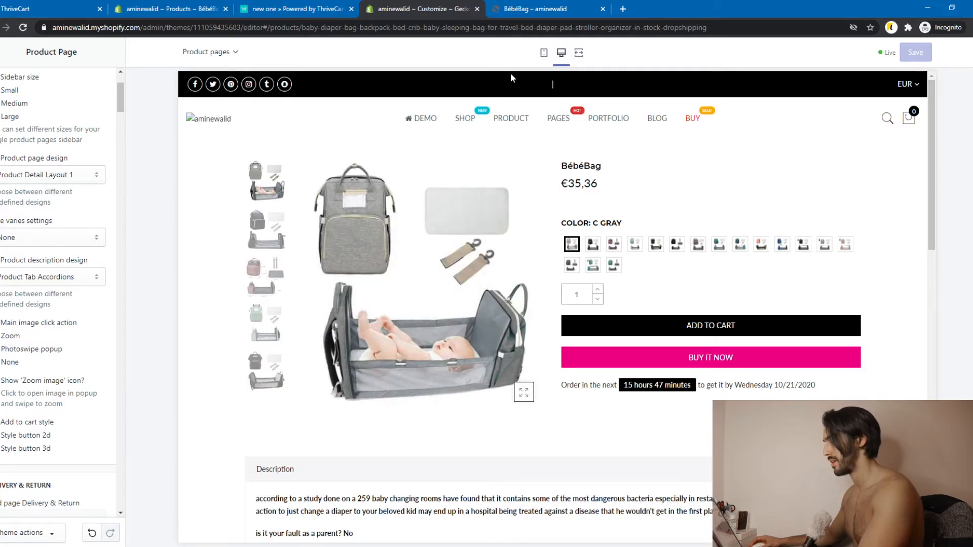
left_click(349, 5)
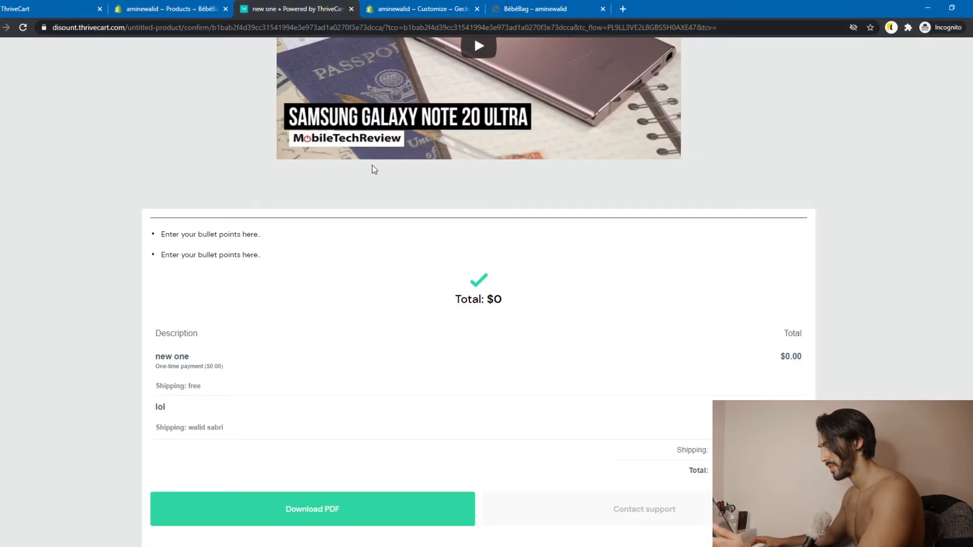
left_click(195, 4)
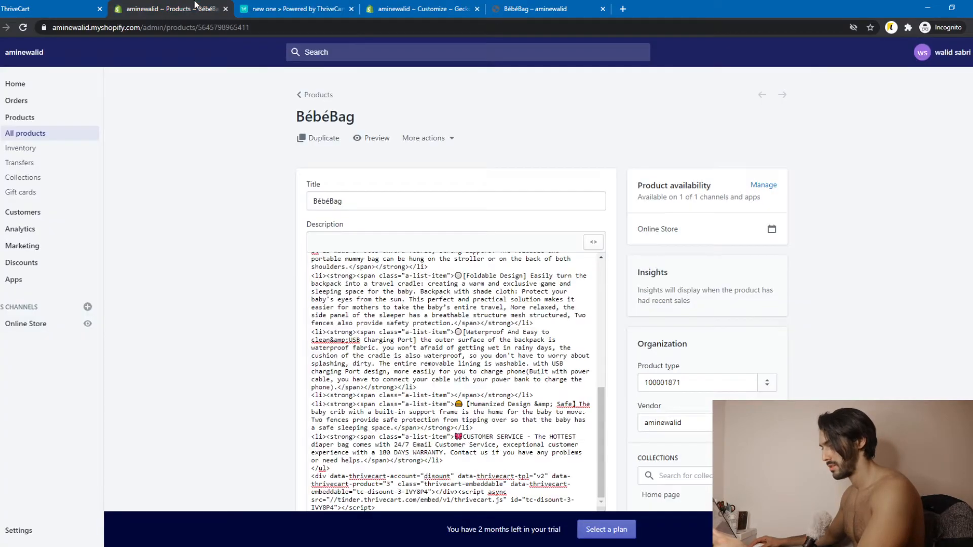
left_click(85, 5)
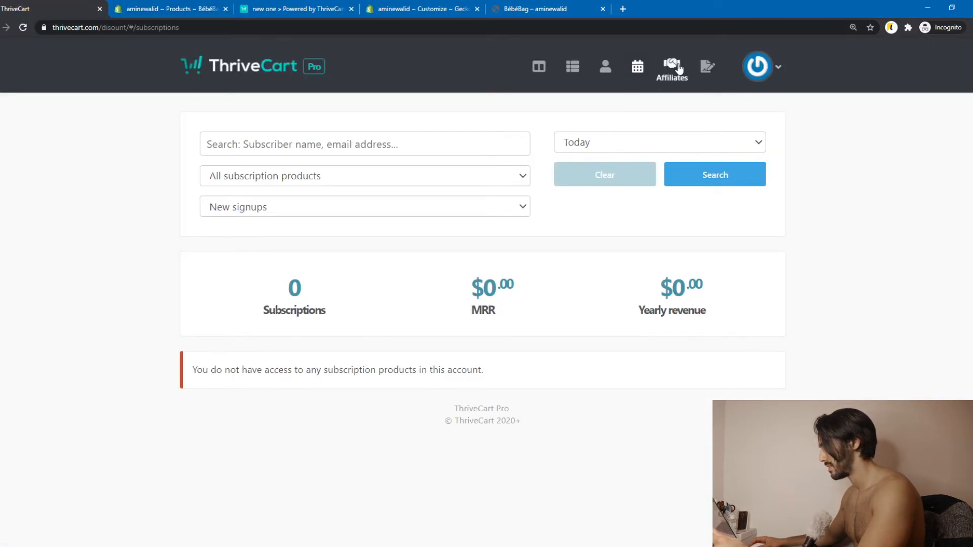
left_click(757, 65)
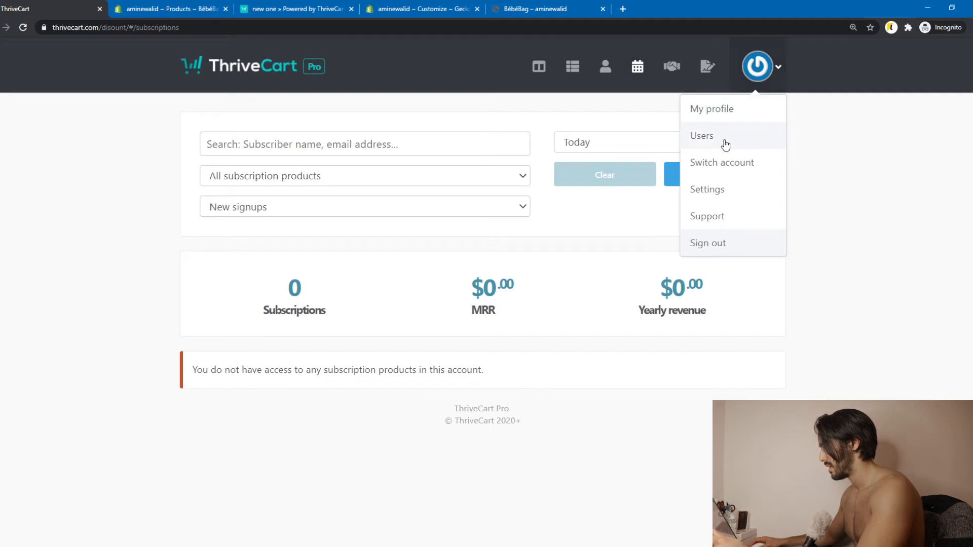
Step: Open the A/B test comparing "dog harness (Copy 2)" with "dog harness" and examine its statistics and editable settings
left_click(571, 67)
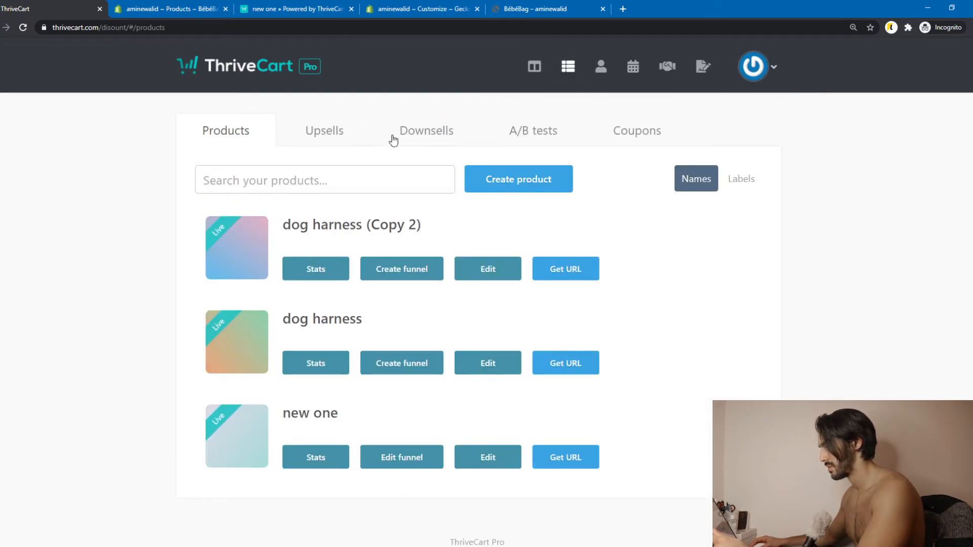
left_click(545, 136)
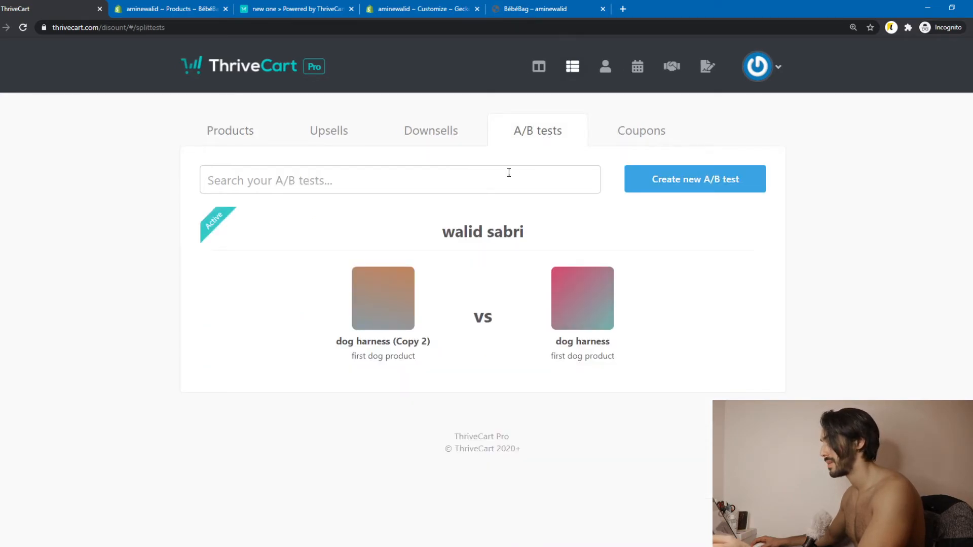
mouse_move(502, 345)
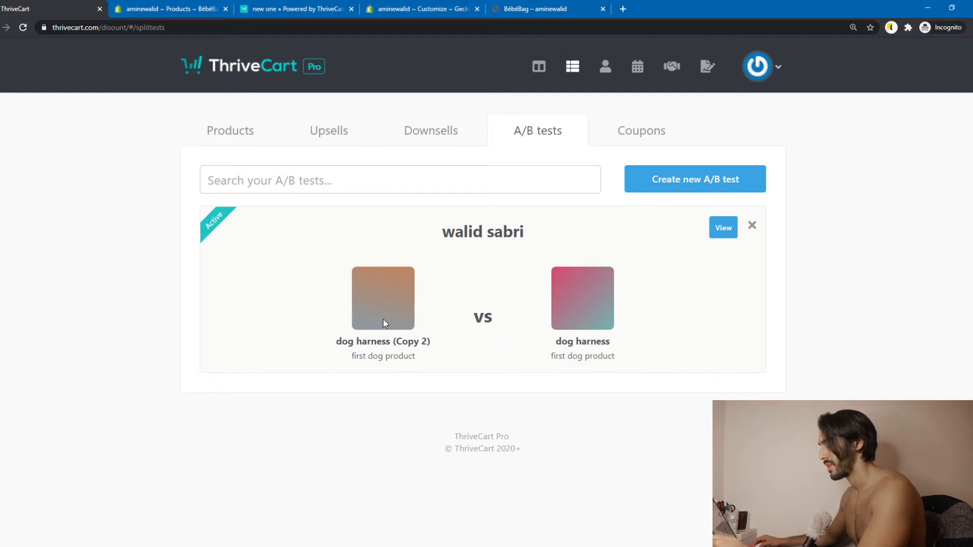
left_click(724, 228)
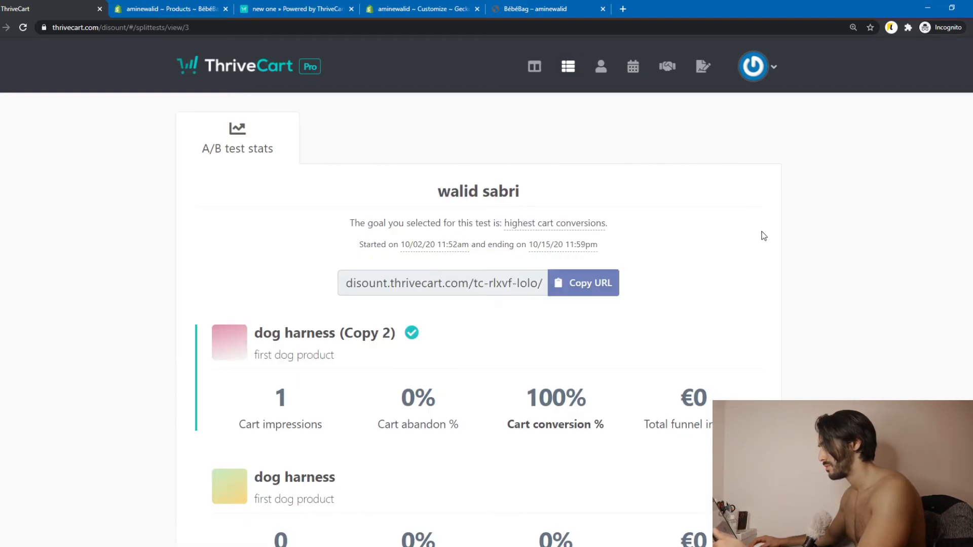
scroll(735, 238, "down", 3)
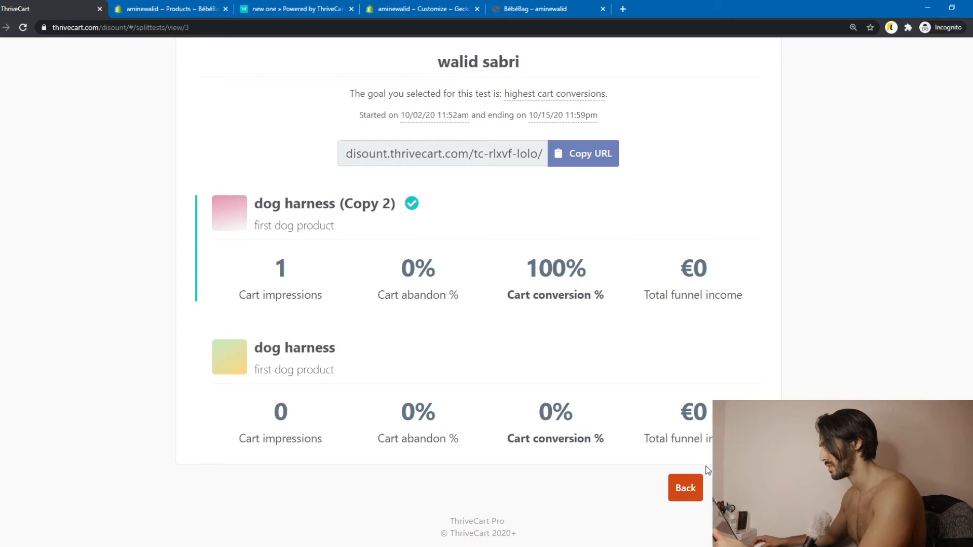
left_click(745, 488)
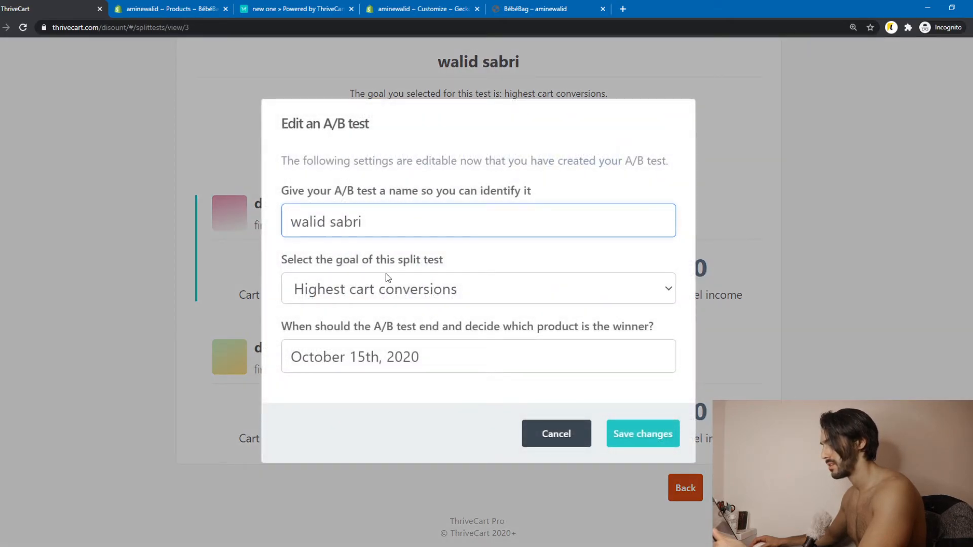
left_click(555, 434)
scroll(333, 59, "up", 3)
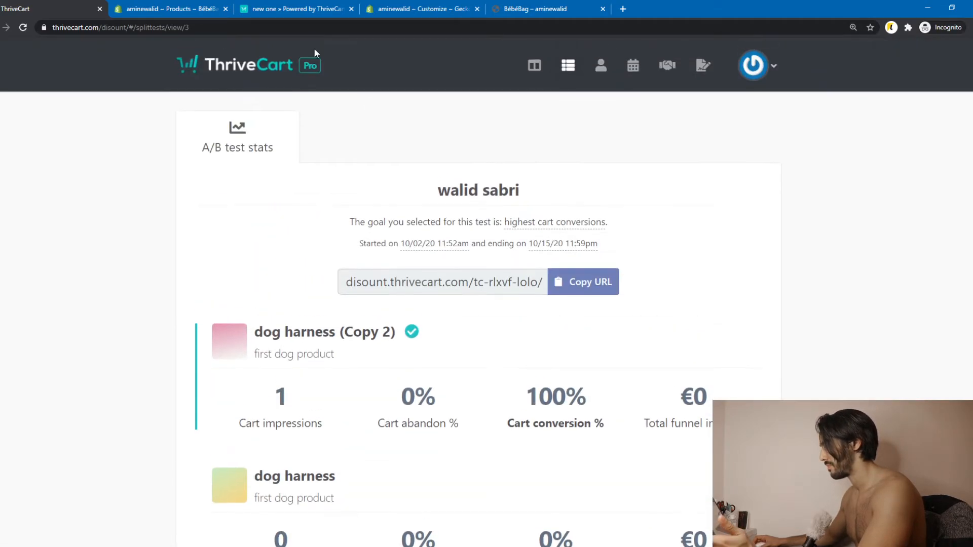
left_click(0, 27)
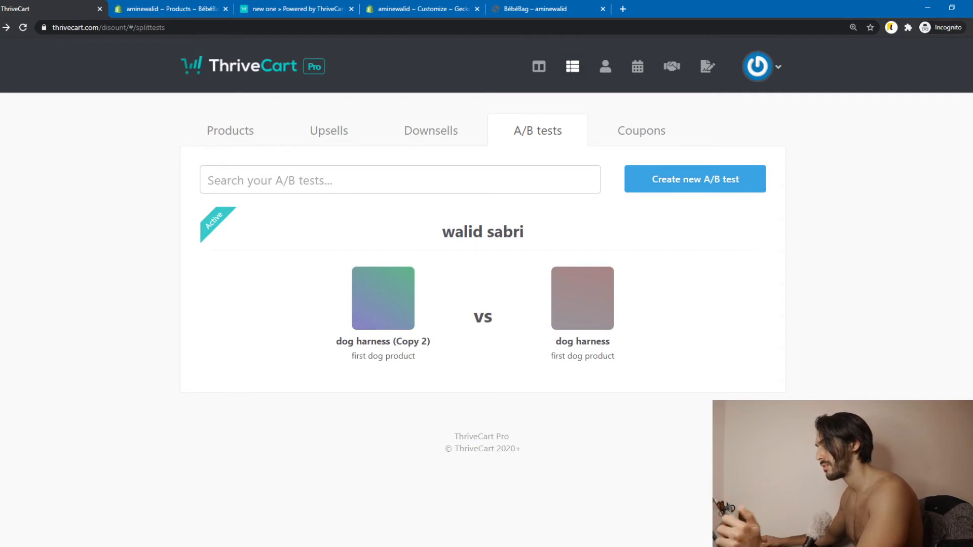
left_click(135, 6)
scroll(471, 254, "down", 8)
left_click(361, 7)
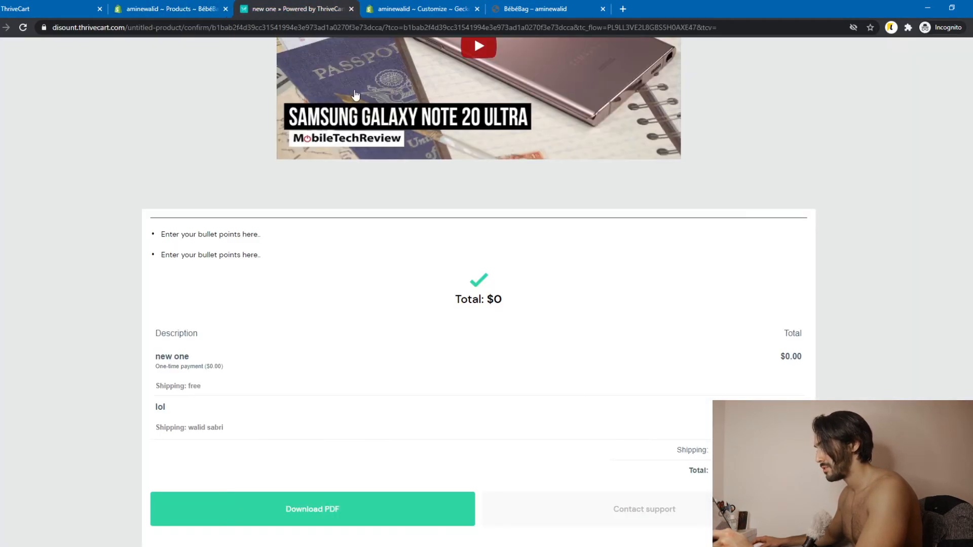
left_click(398, 4)
left_click(162, 5)
left_click(53, 5)
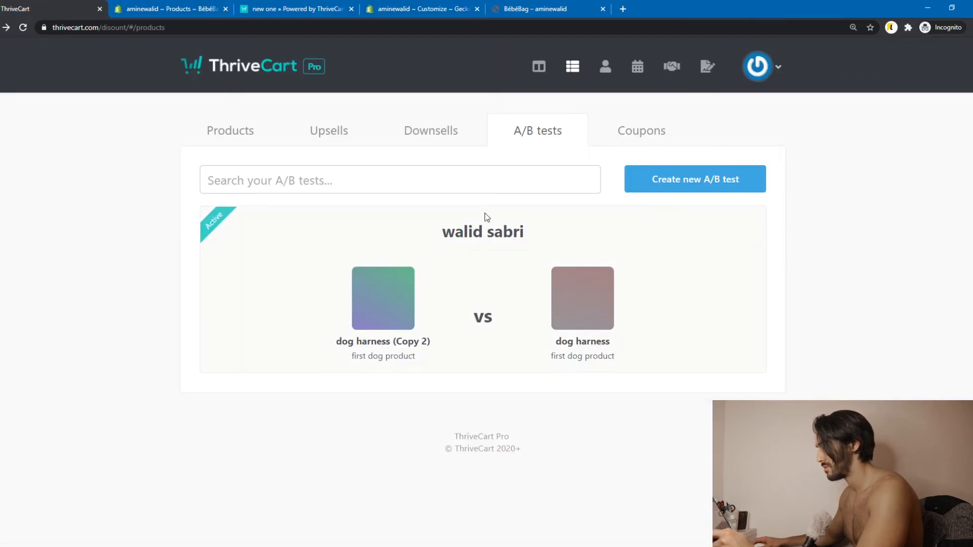
Step: Copy the "new one" product's embed code for a rounded green "Buy now!" button instead of the cart embedded straight into the page
left_click(221, 134)
left_click(539, 66)
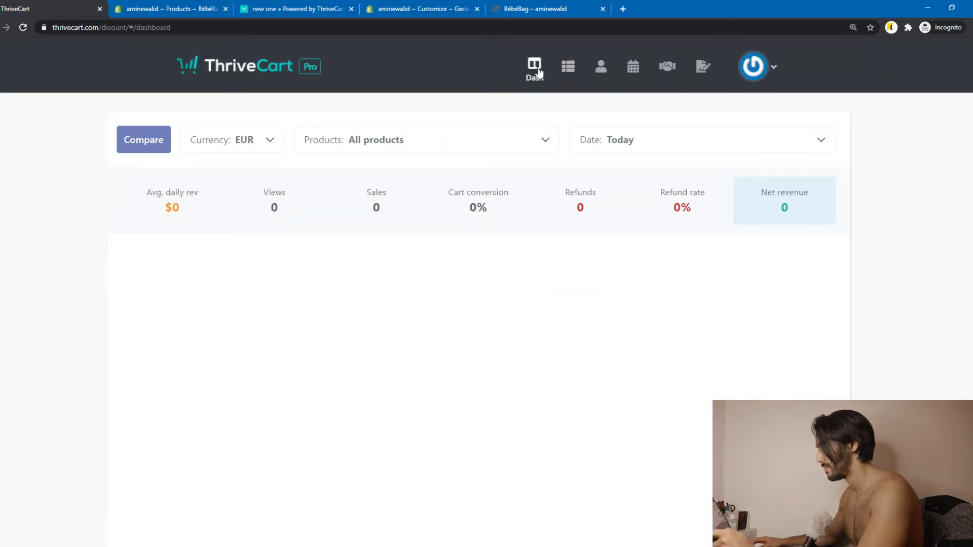
left_click(568, 66)
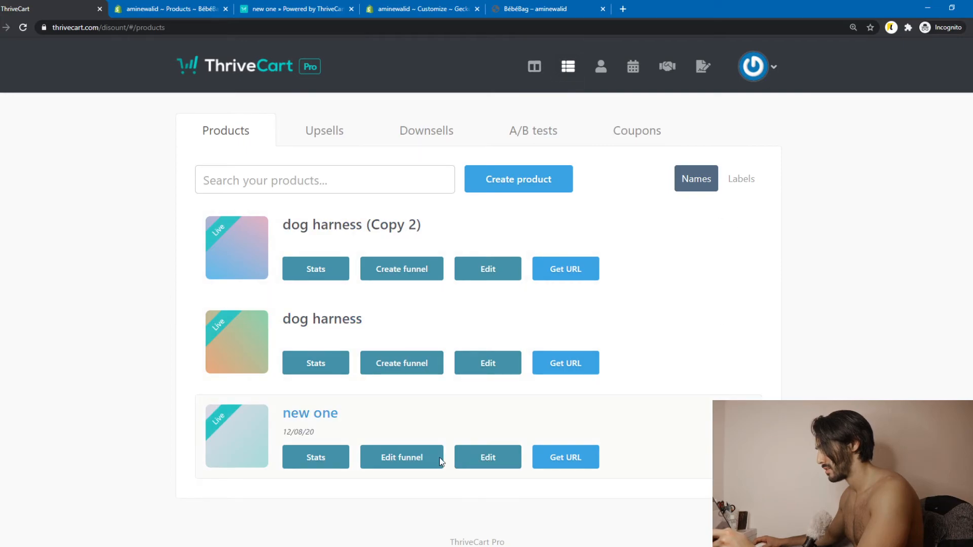
left_click(562, 458)
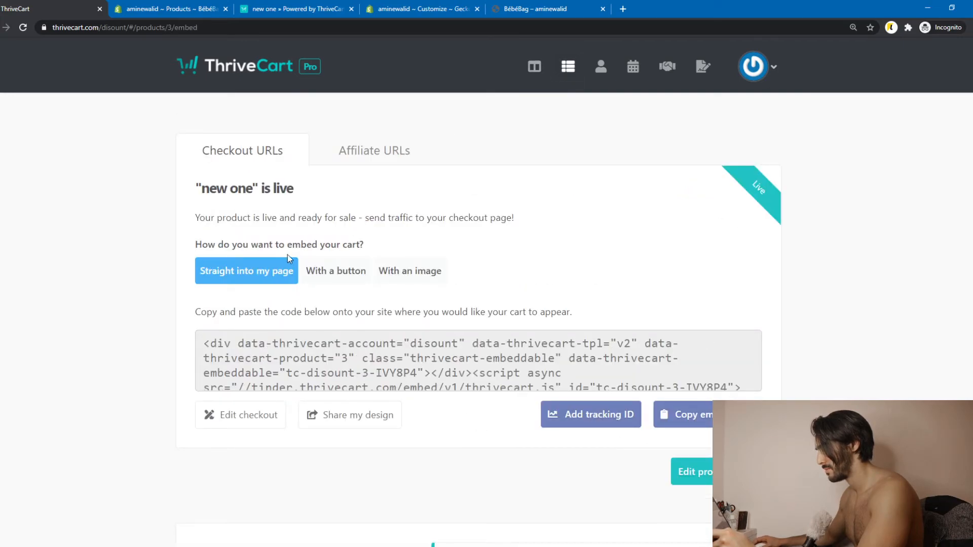
left_click(317, 266)
scroll(507, 284, "down", 3)
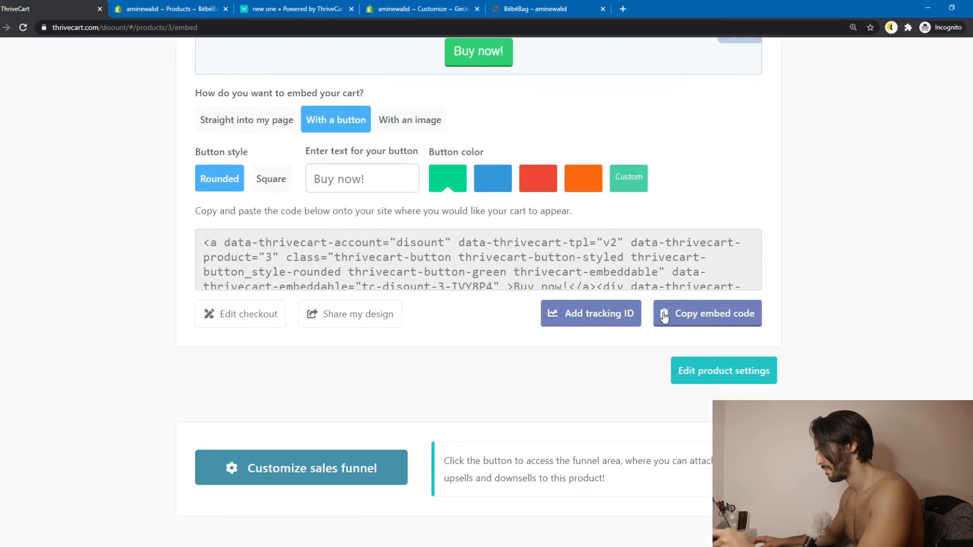
left_click(703, 318)
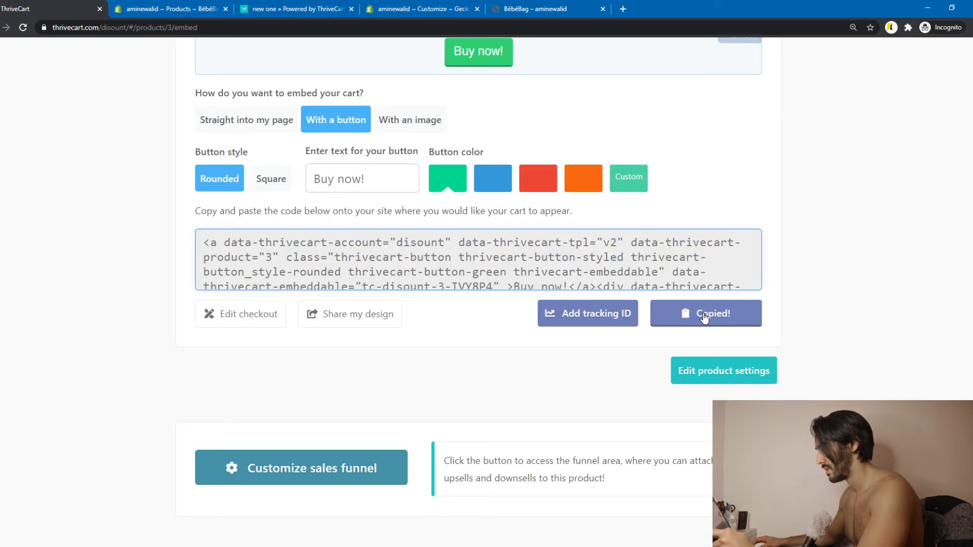
Step: Replace the cart embed code at the end of BébéBag's Shopify description HTML with the copied button embed code
left_click(529, 6)
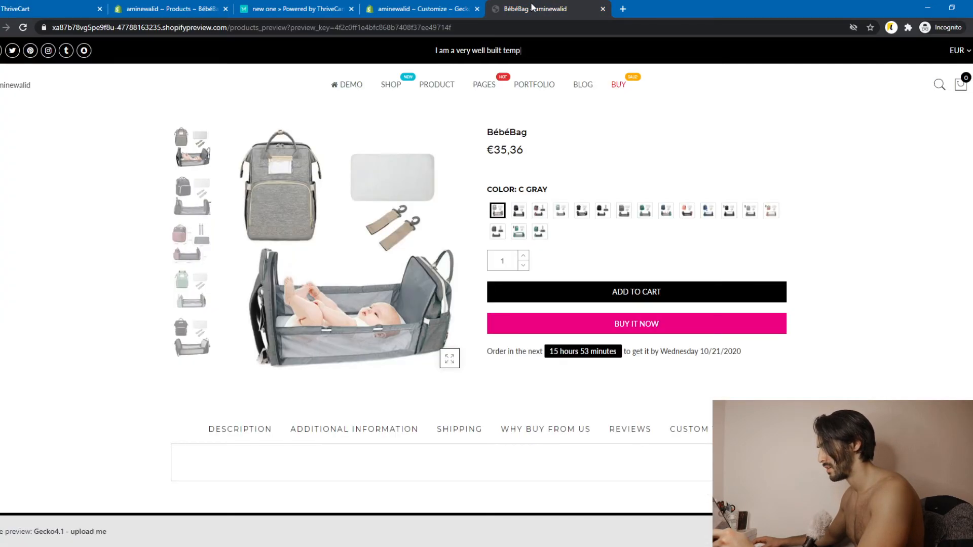
left_click(441, 9)
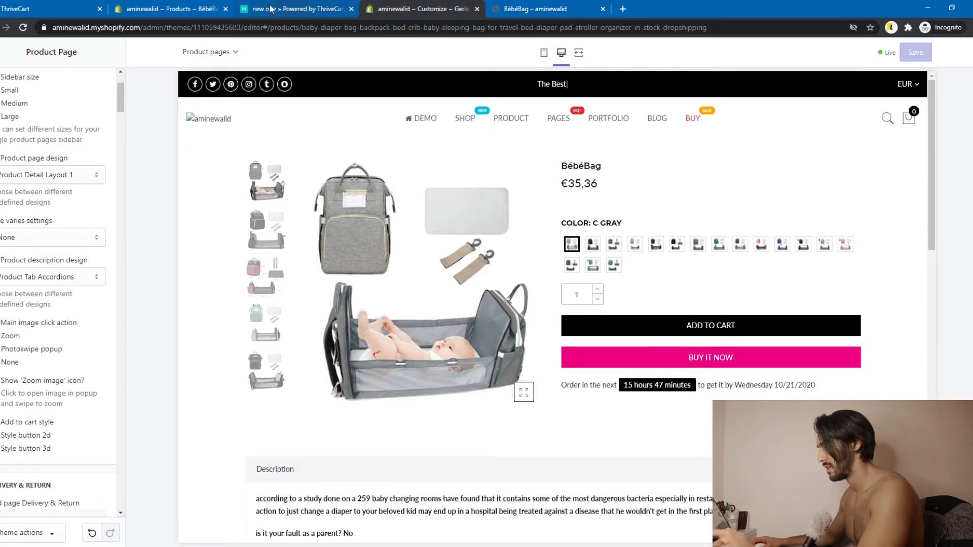
left_click(215, 7)
scroll(597, 224, "up", 4)
left_click_drag(376, 298, 310, 266)
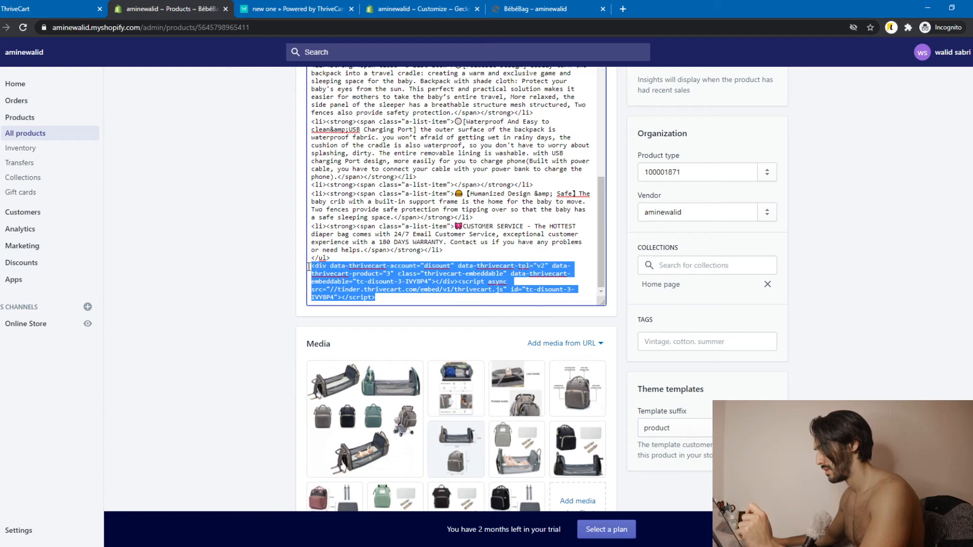
key("BackSpace")
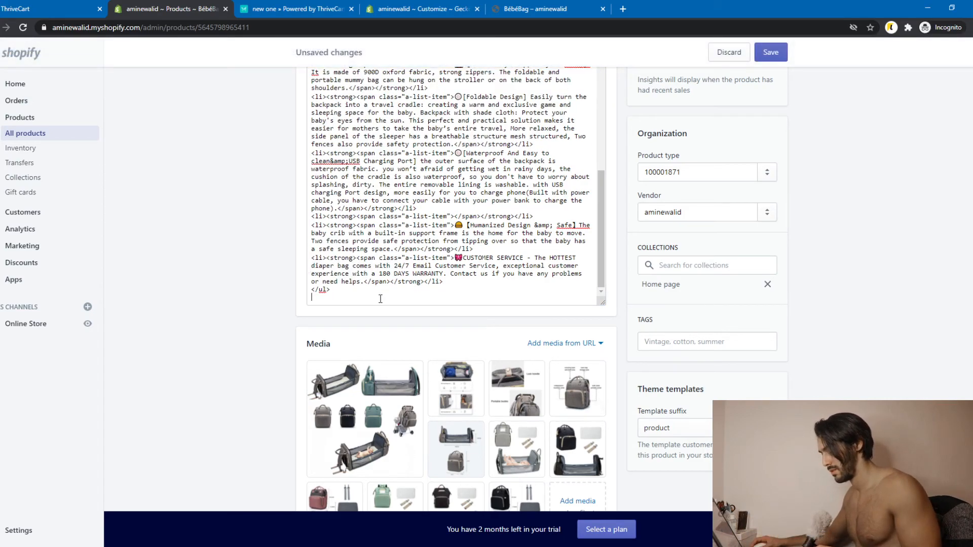
key("ctrl+v")
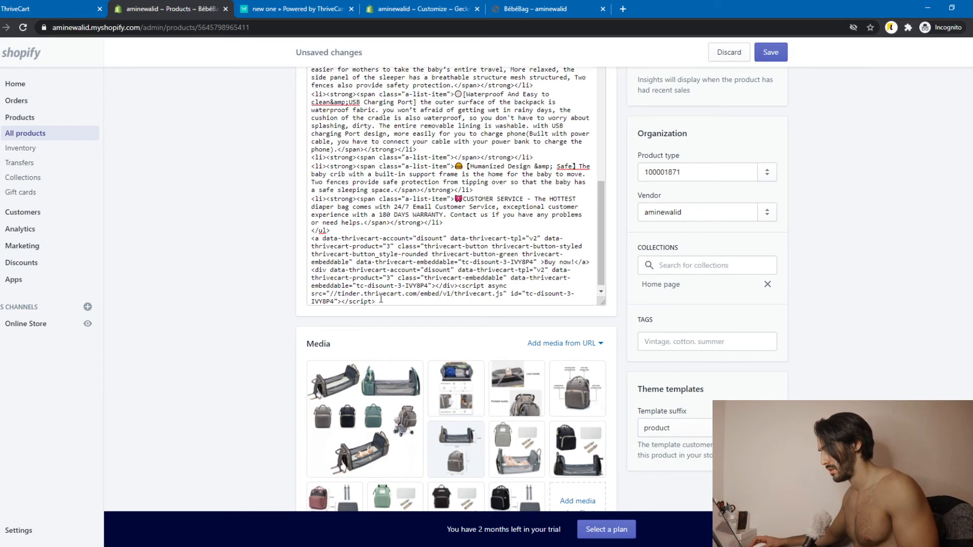
Step: Center and bold the "Buy now!" text at the end of the formatted BébéBag description, and save the product
scroll(602, 202, "up", 15)
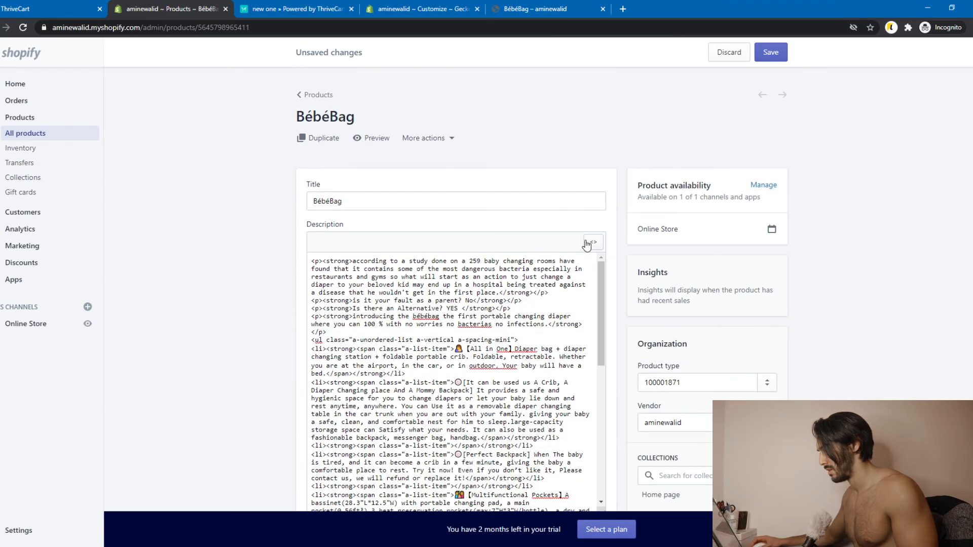
left_click(588, 243)
scroll(427, 274, "down", 10)
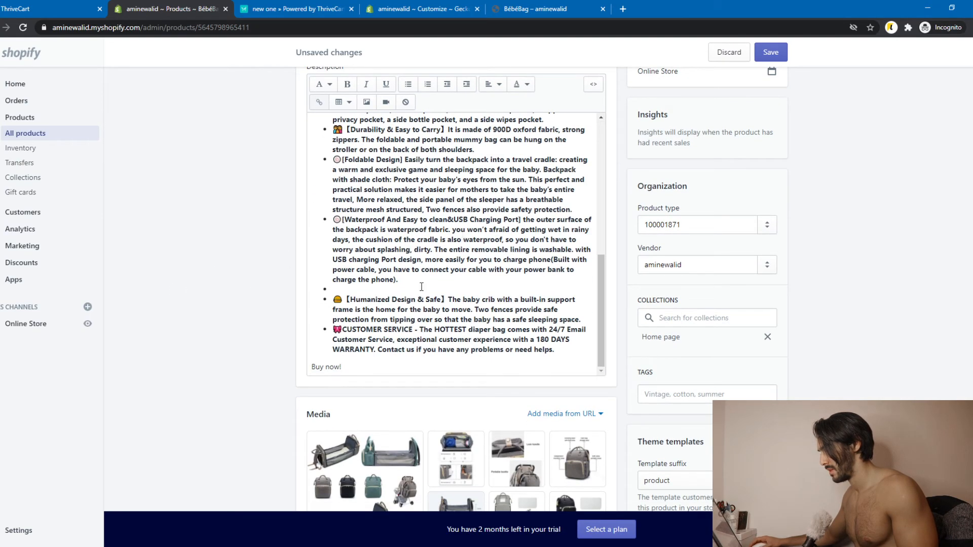
left_click_drag(358, 366, 304, 365)
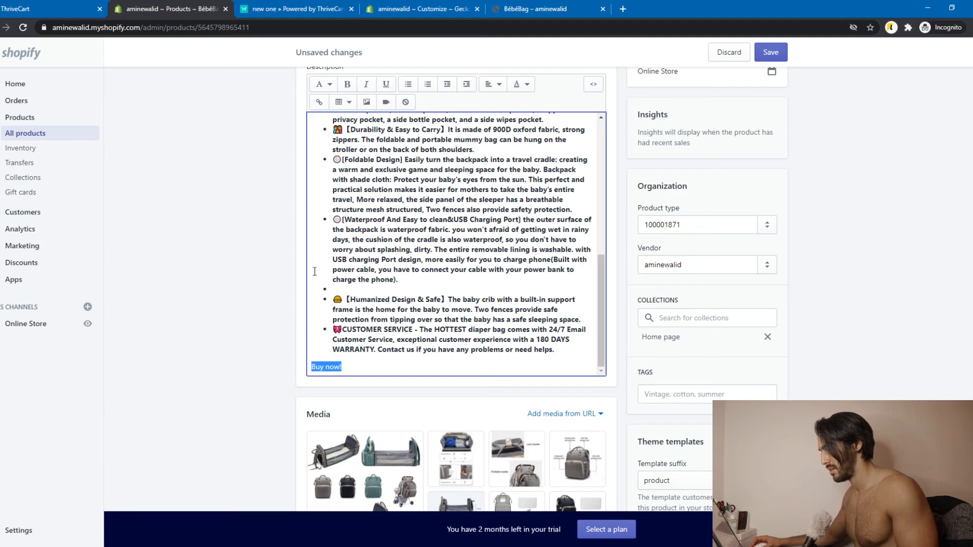
left_click(501, 84)
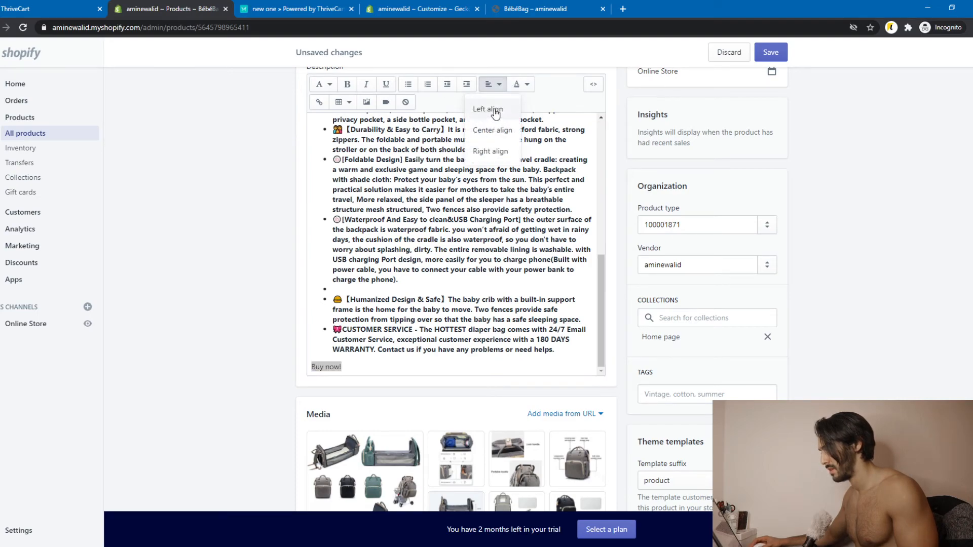
left_click(493, 124)
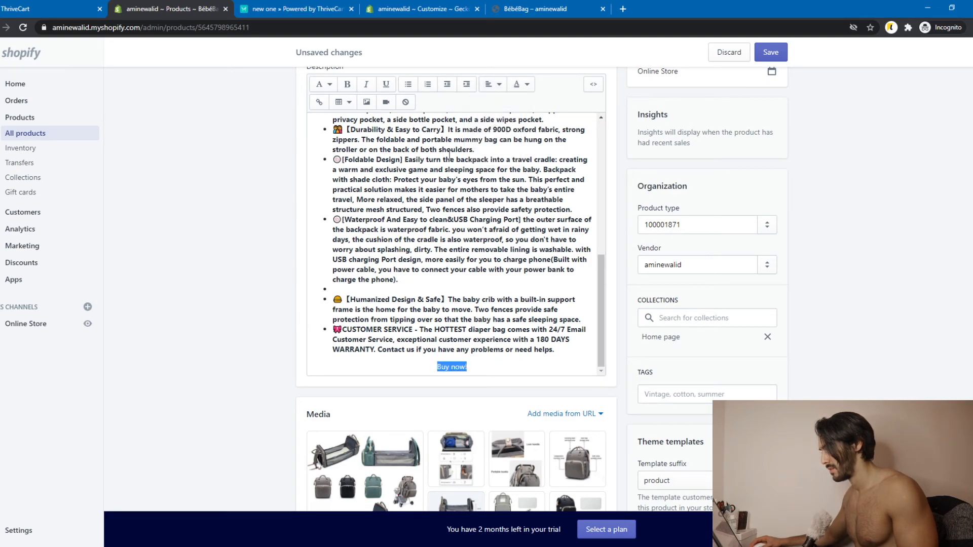
left_click(347, 84)
left_click(765, 58)
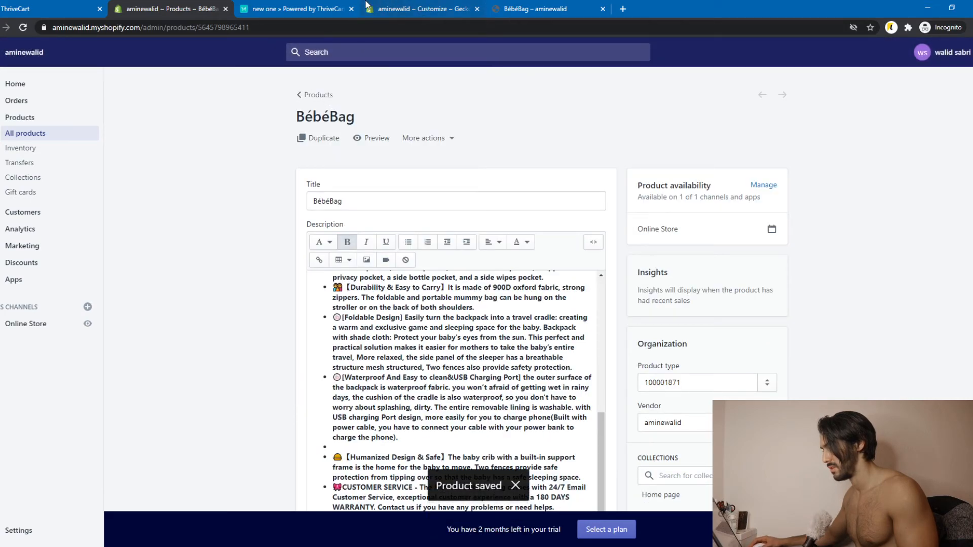
Step: Reload the BébéBag product preview and check how the ThriveCart embed appears below the description
left_click(392, 9)
left_click(324, 9)
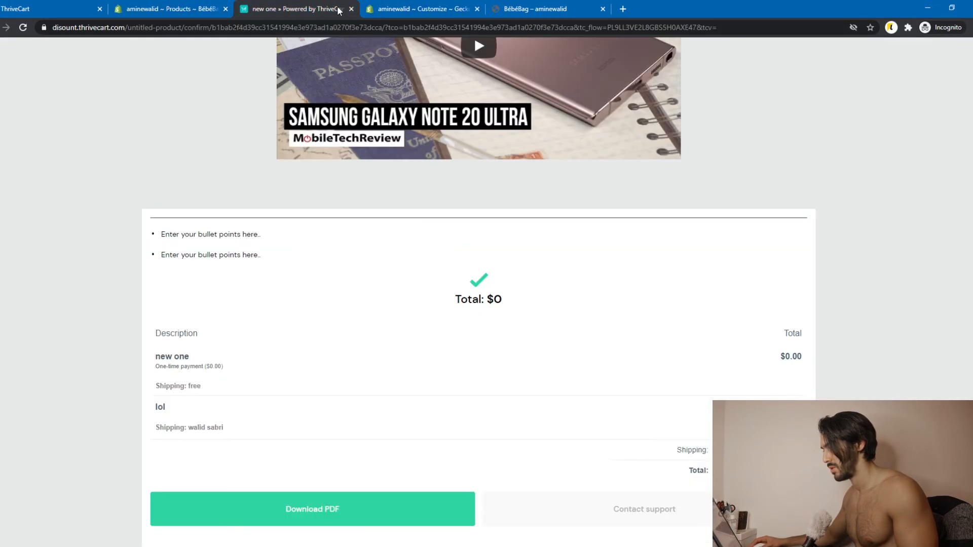
left_click(527, 11)
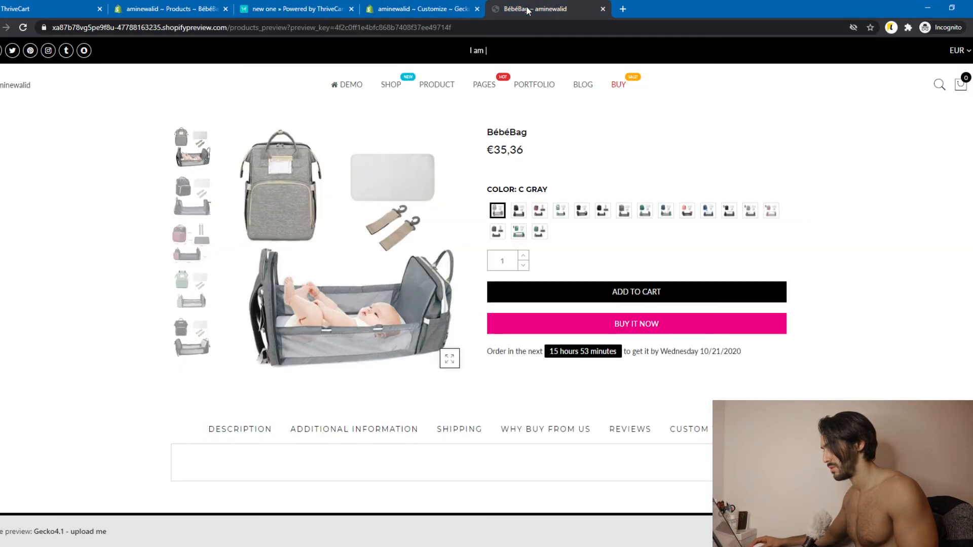
left_click(23, 27)
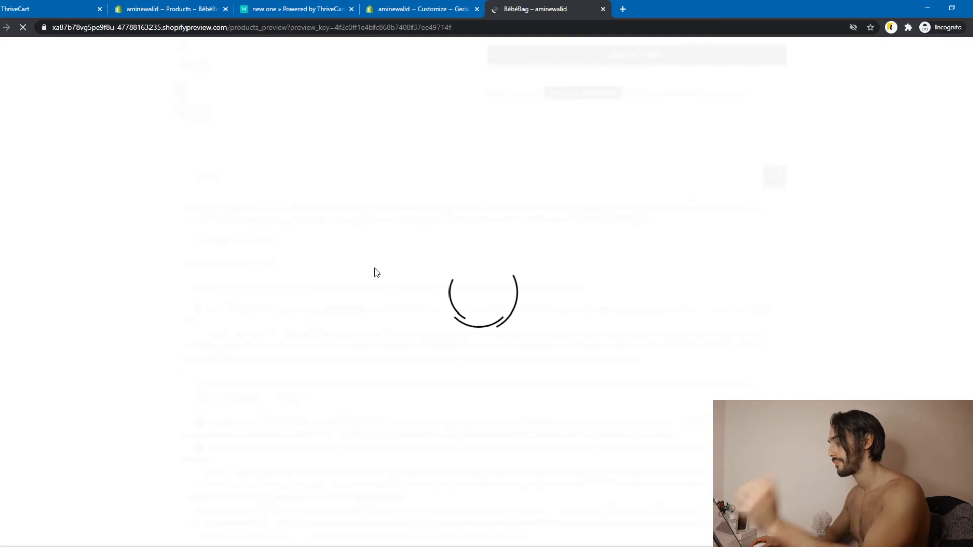
scroll(396, 277, "down", 10)
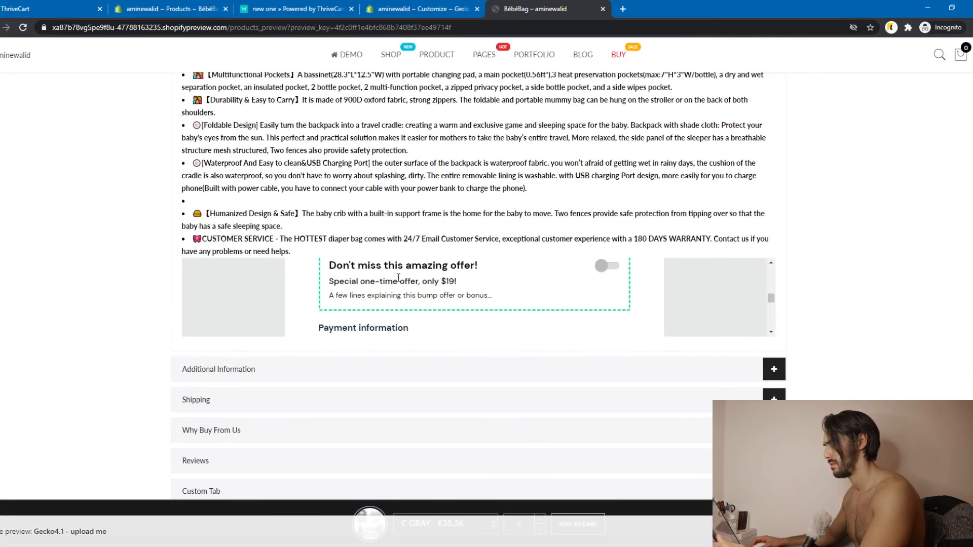
Step: Close the outdated preview and open a fresh preview of BébéBag from its Shopify product page to check the embed below the description
left_click(603, 8)
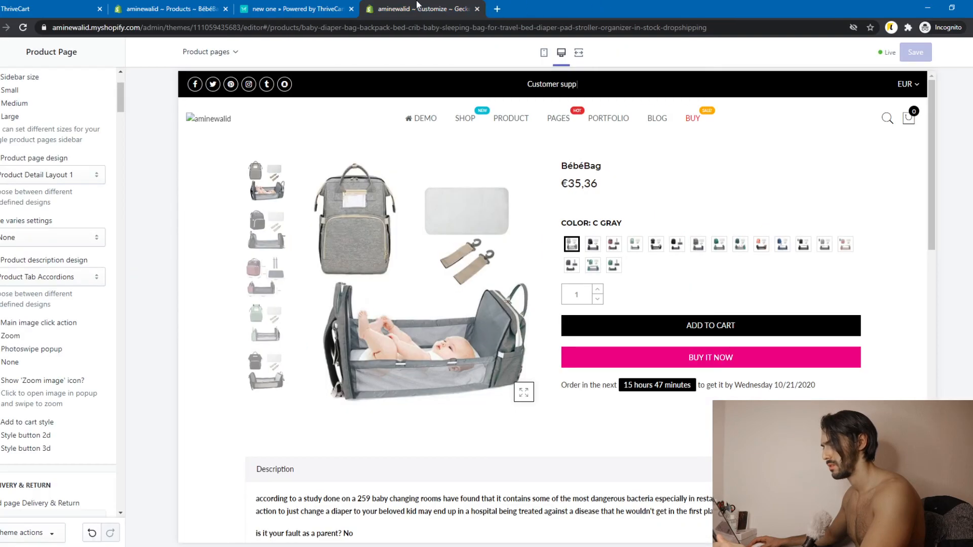
left_click(330, 6)
left_click(404, 4)
left_click(183, 5)
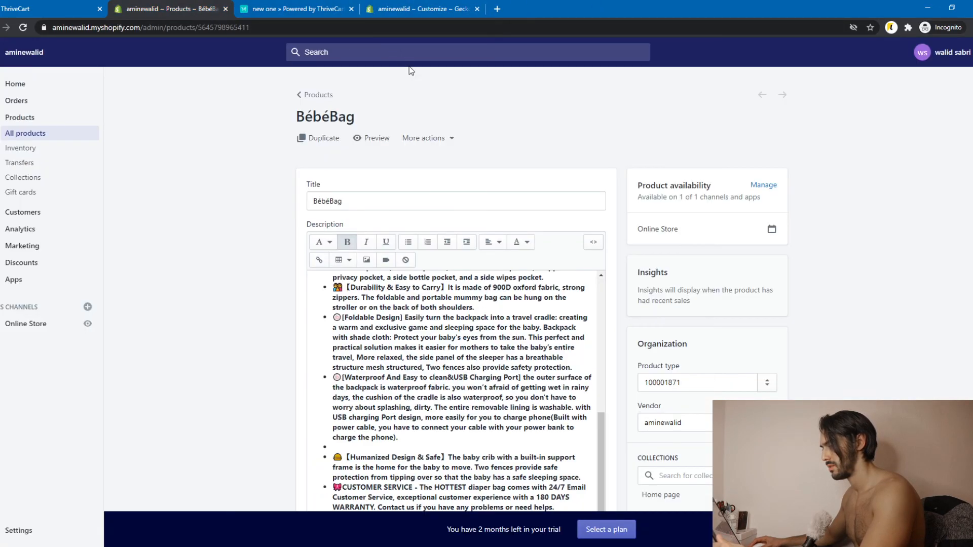
left_click(379, 137)
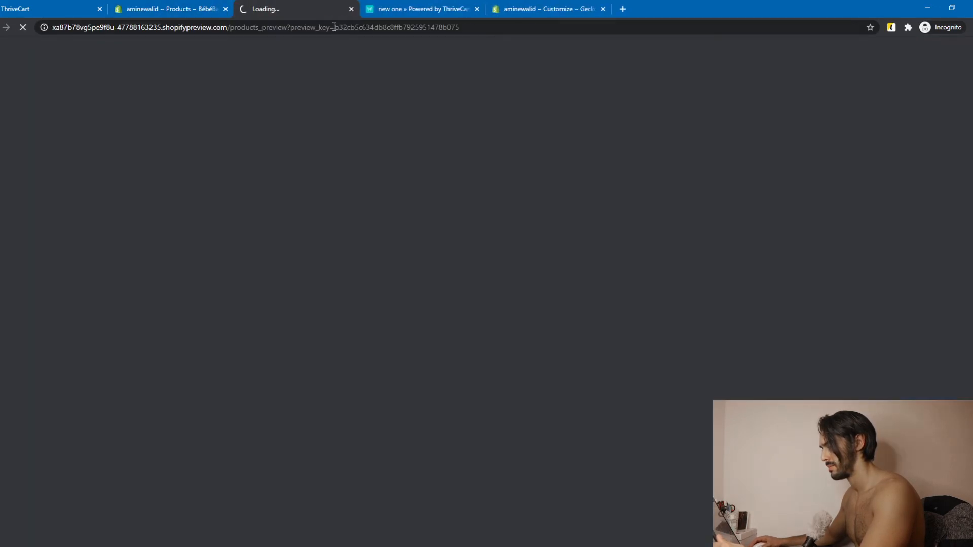
scroll(457, 327, "down", 4)
scroll(460, 324, "down", 9)
scroll(458, 326, "up", 5)
scroll(457, 326, "down", 2)
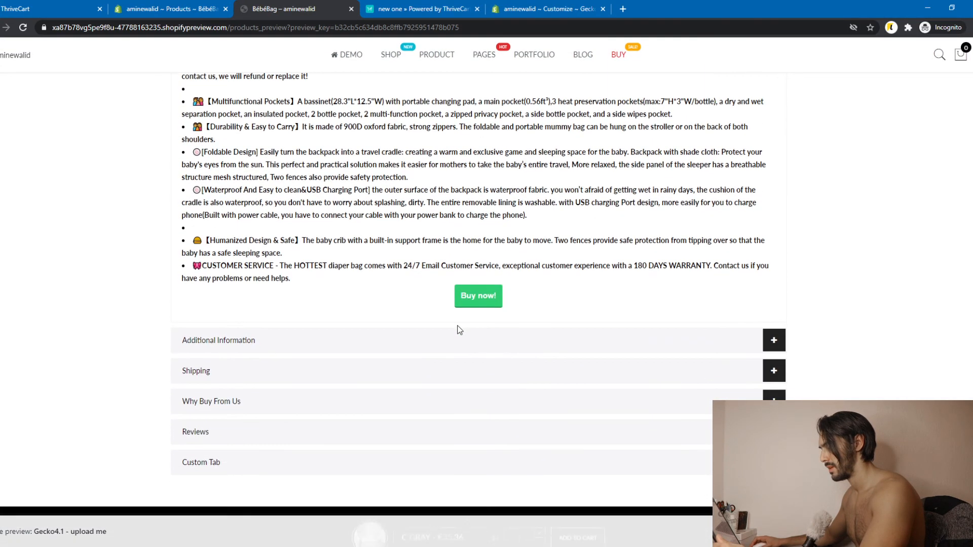
Step: Open the ThriveCart checkout from the "Buy now!" button below the description and look over its form
left_click(472, 299)
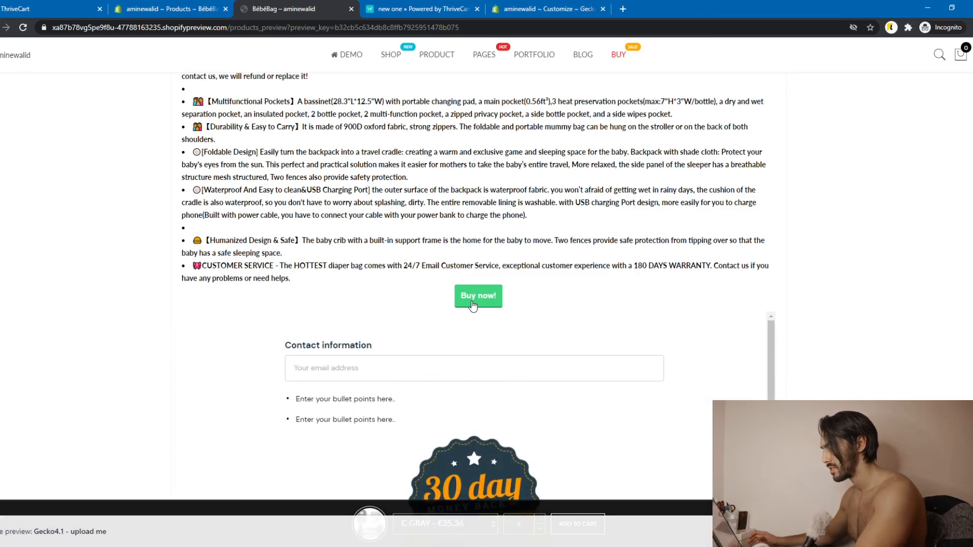
scroll(257, 339, "down", 5)
scroll(310, 355, "up", 3)
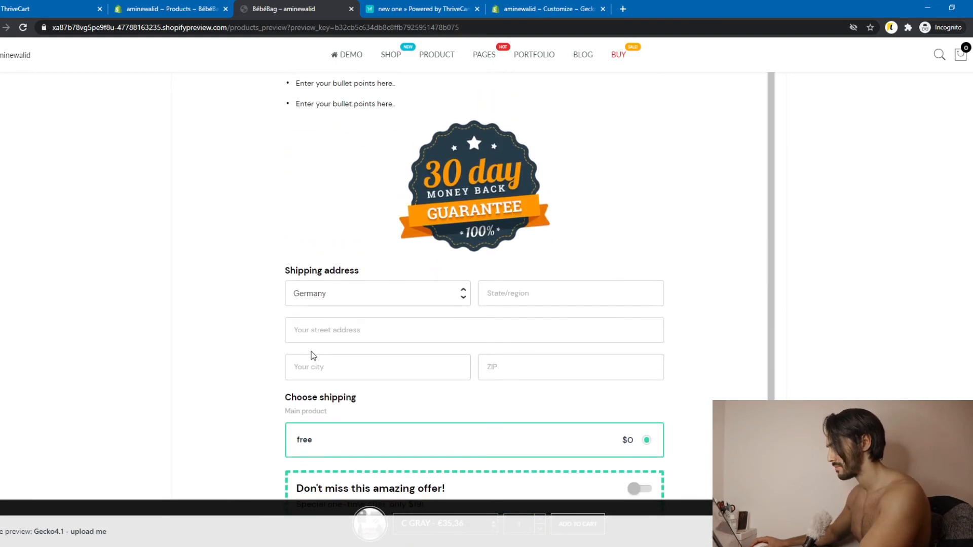
Step: Fill in the checkout's contact email and shipping address with saved details, and submit the test order
left_click(387, 260)
left_click(332, 295)
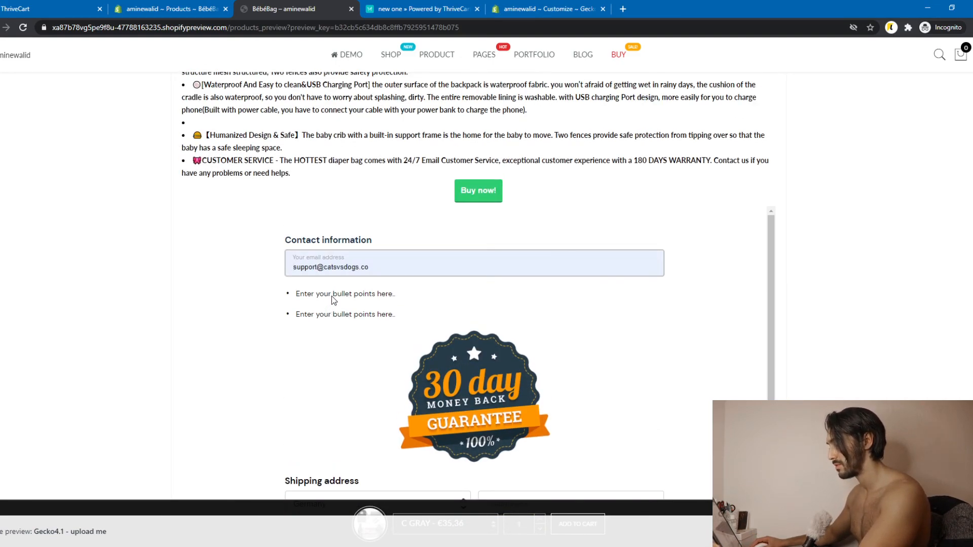
scroll(332, 294, "down", 1)
left_click(406, 469)
scroll(114, 384, "down", 4)
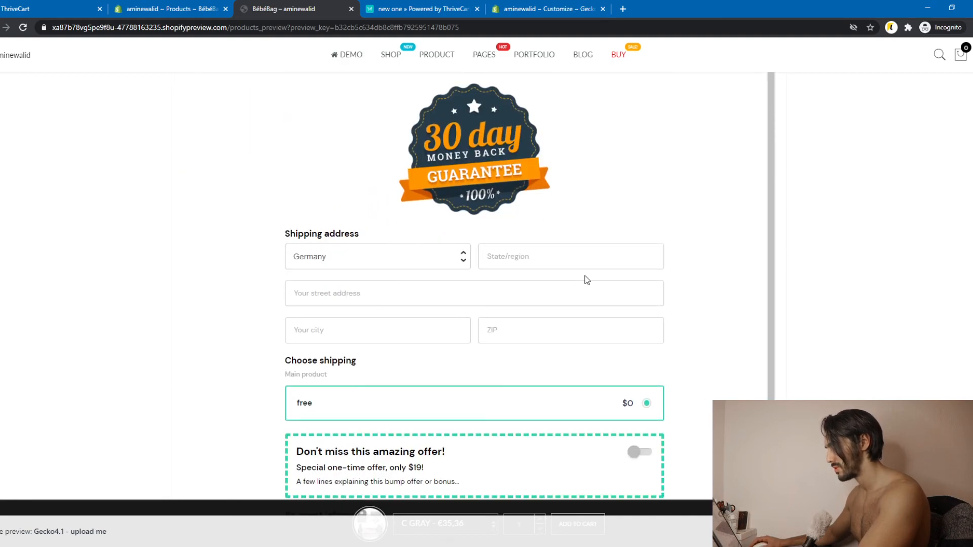
left_click(562, 261)
left_click(535, 293)
scroll(549, 408, "down", 3)
left_click(522, 426)
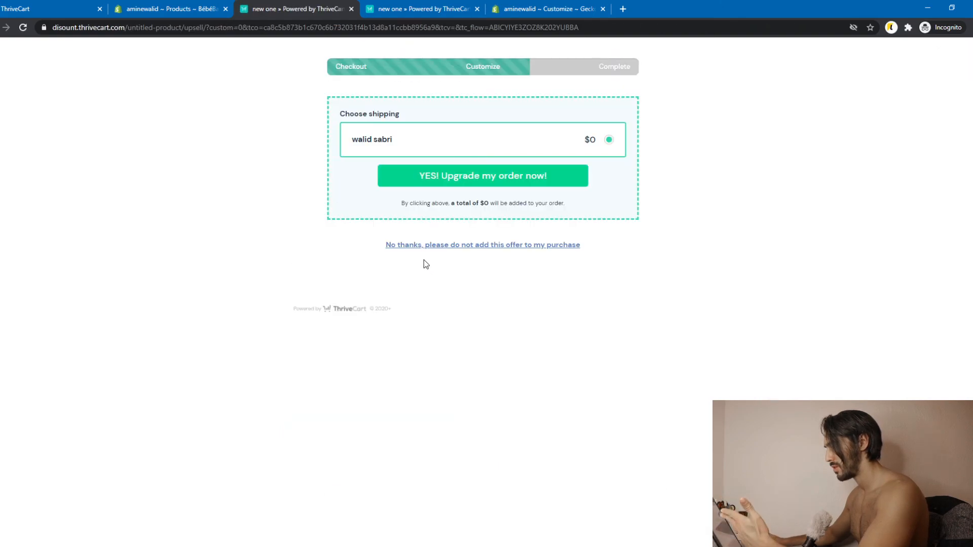
Step: Accept the upsell offer to upgrade the order, and review the order confirmation page with its web address
left_click(477, 187)
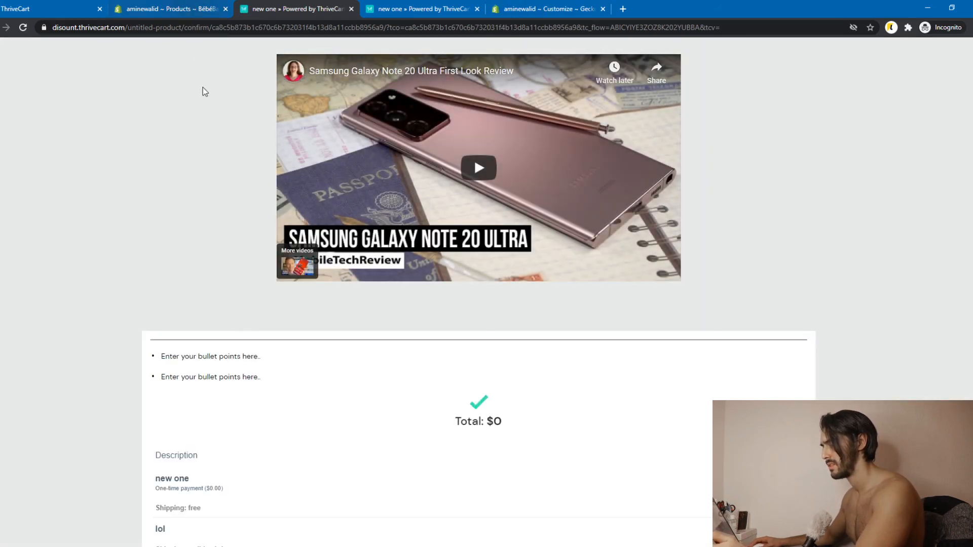
scroll(212, 290, "down", 3)
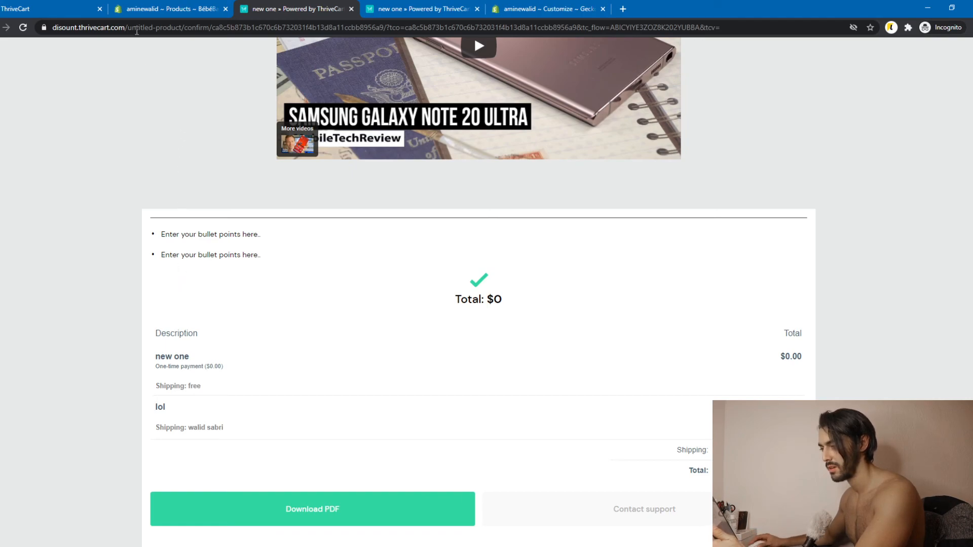
left_click(102, 27)
left_click(107, 57)
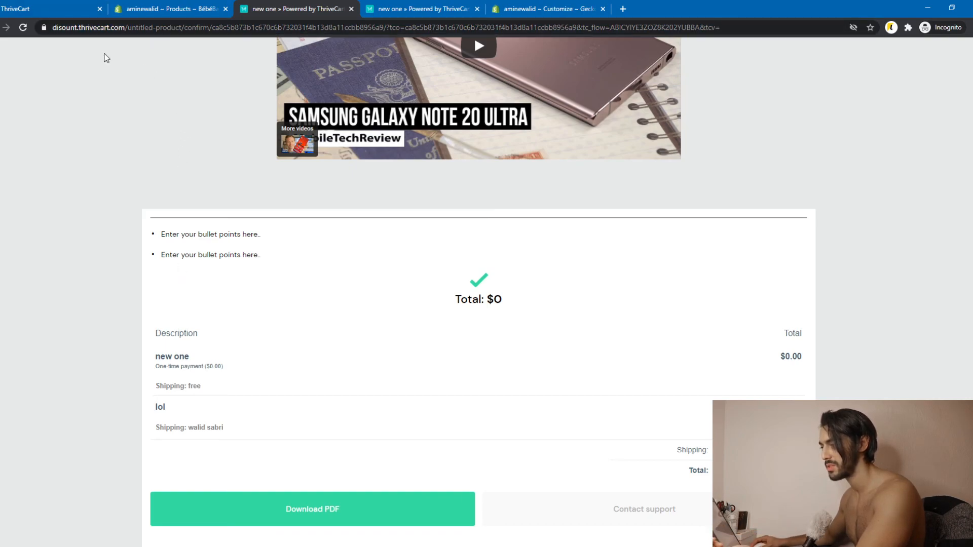
scroll(356, 264, "up", 3)
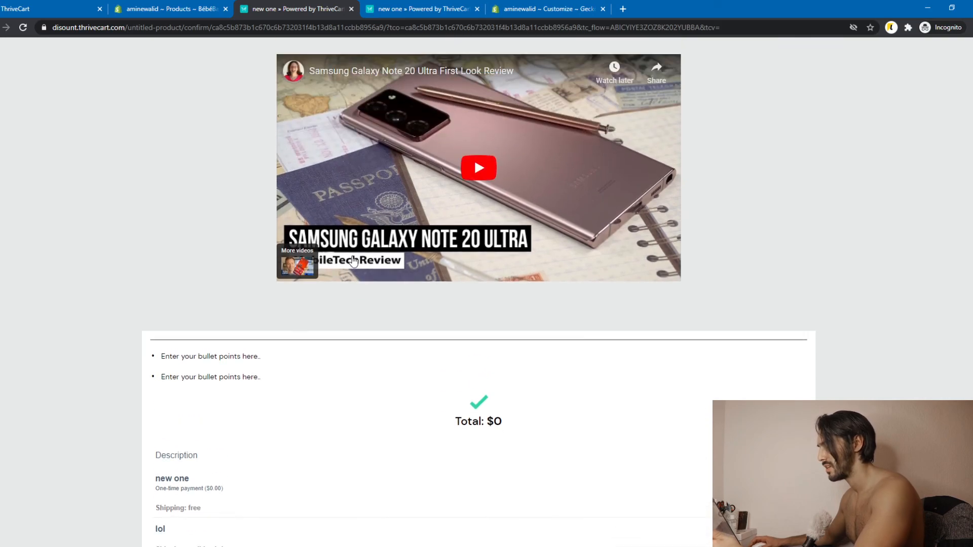